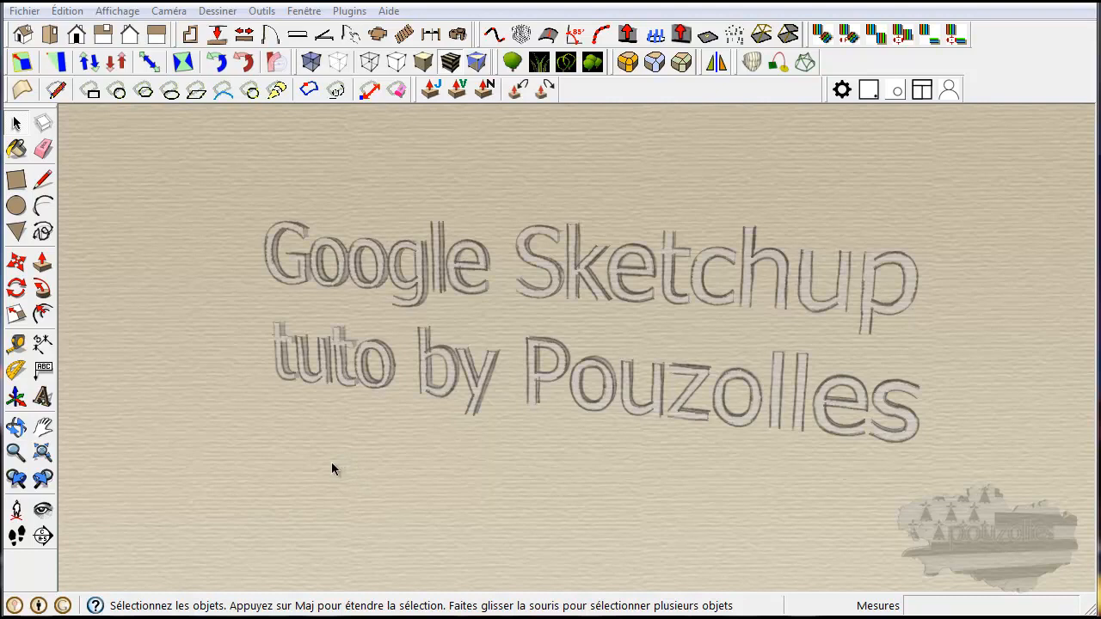
{"action": "left_click_drag", "start_coordinate": [986, 210], "coordinate": [881, 391]}
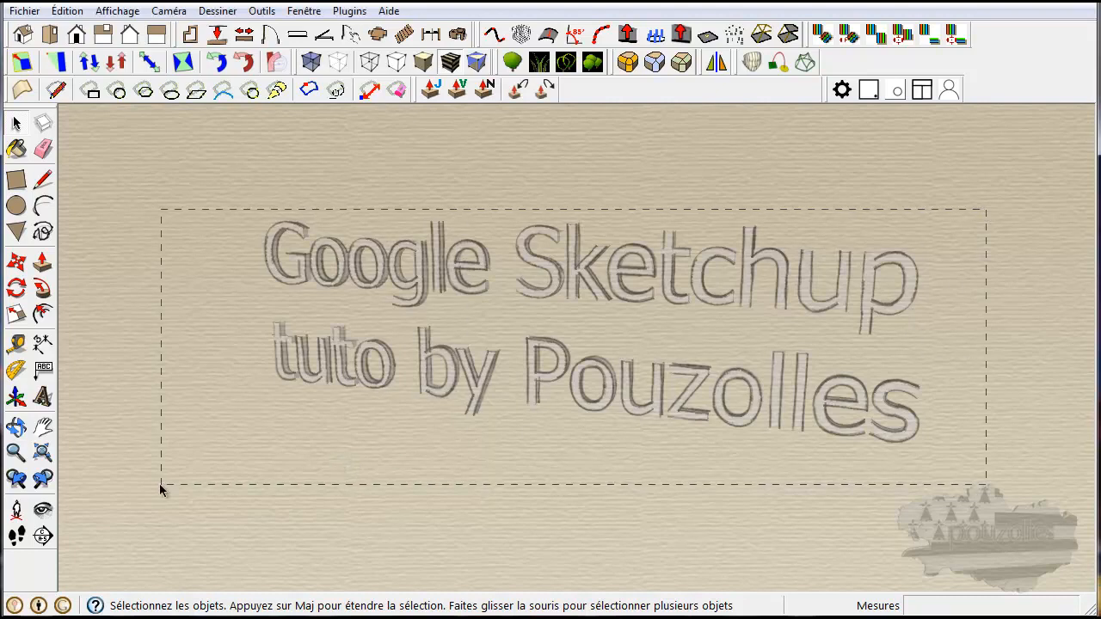
{"action": "left_click_drag", "start_coordinate": [196, 479], "coordinate": [148, 488]}
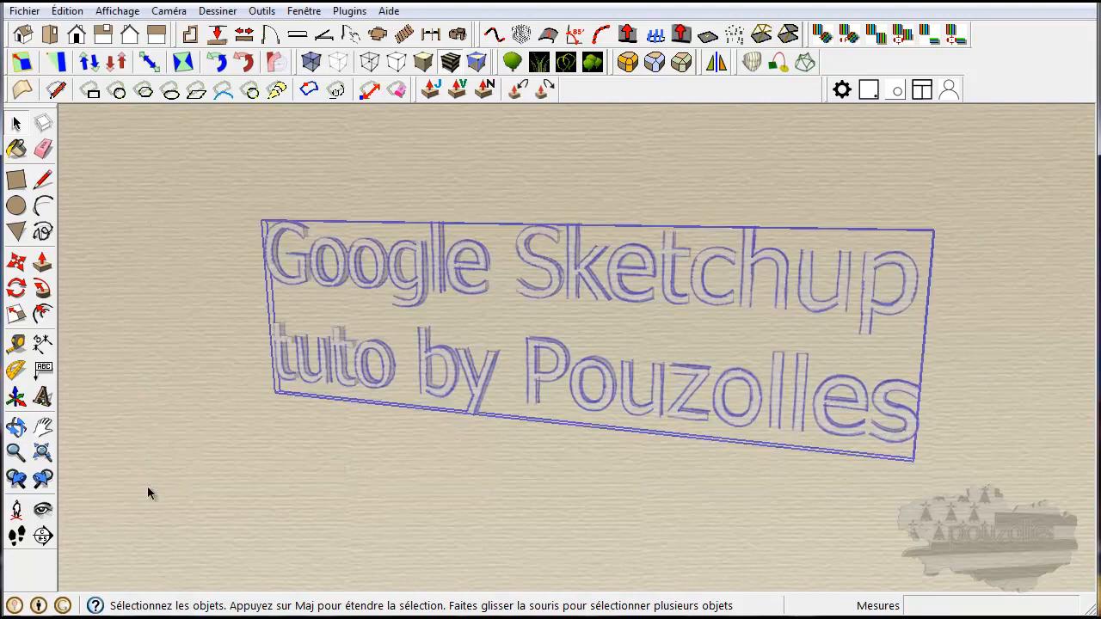
{"action": "left_click", "coordinate": [351, 472]}
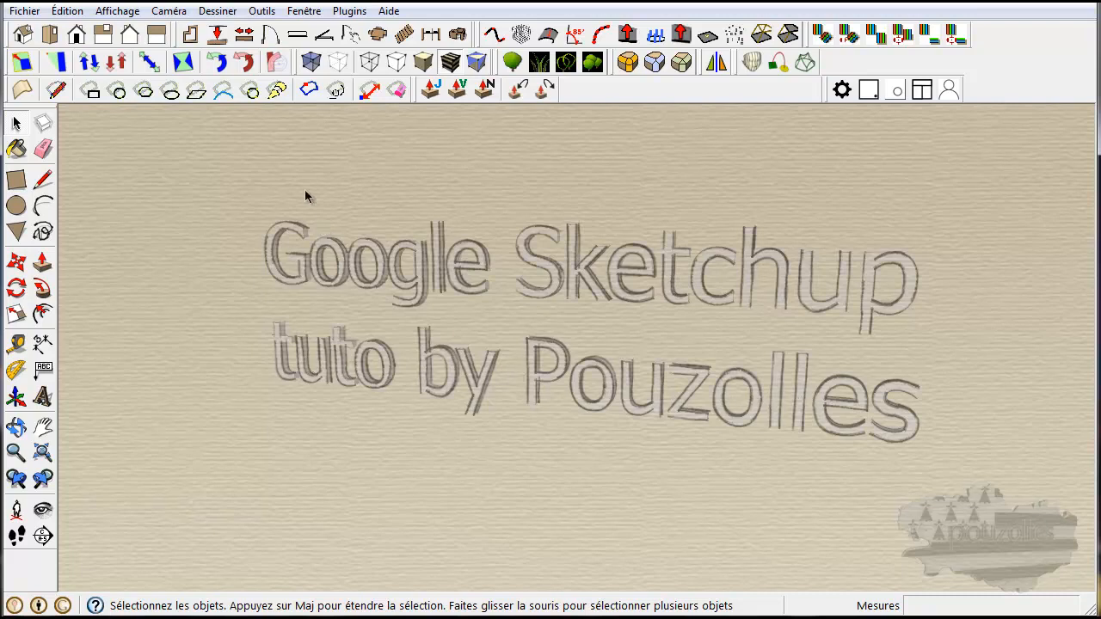
Step: Save the current 3D text model on the desktop under the name "text tuto"
{"action": "left_click", "coordinate": [26, 13]}
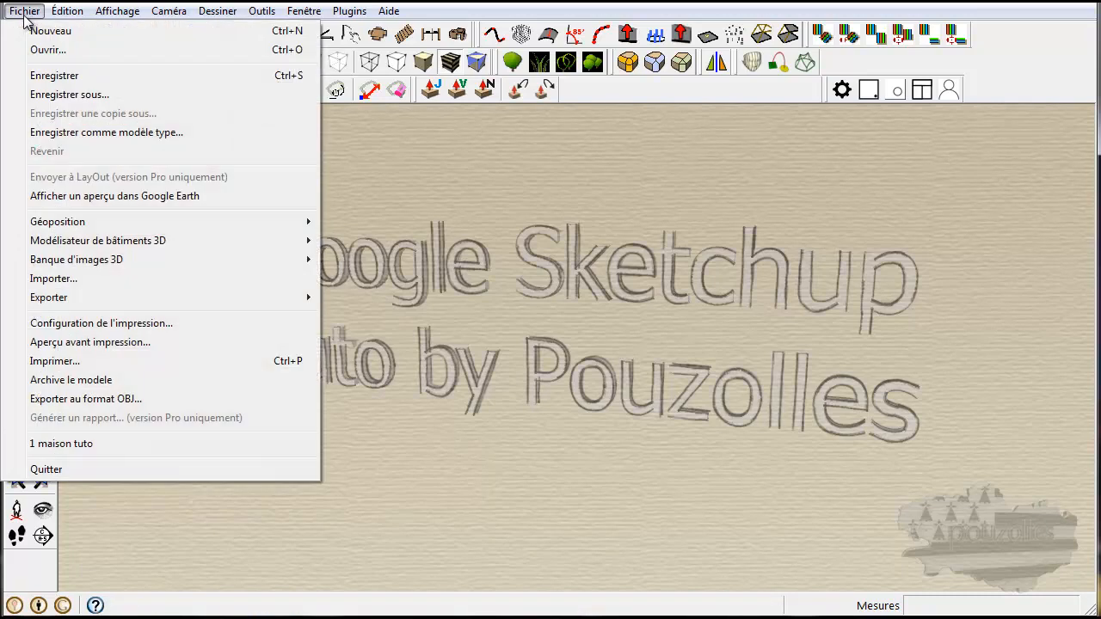
{"action": "left_click", "coordinate": [45, 95]}
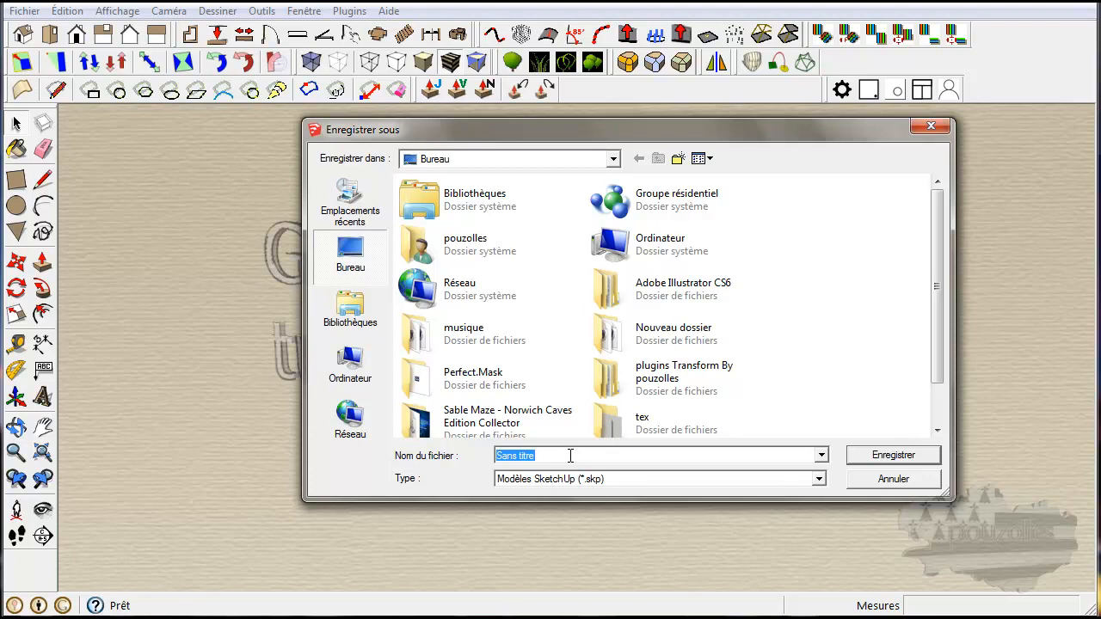
{"action": "type", "text": "text tuto"}
{"action": "key", "text": "Return"}
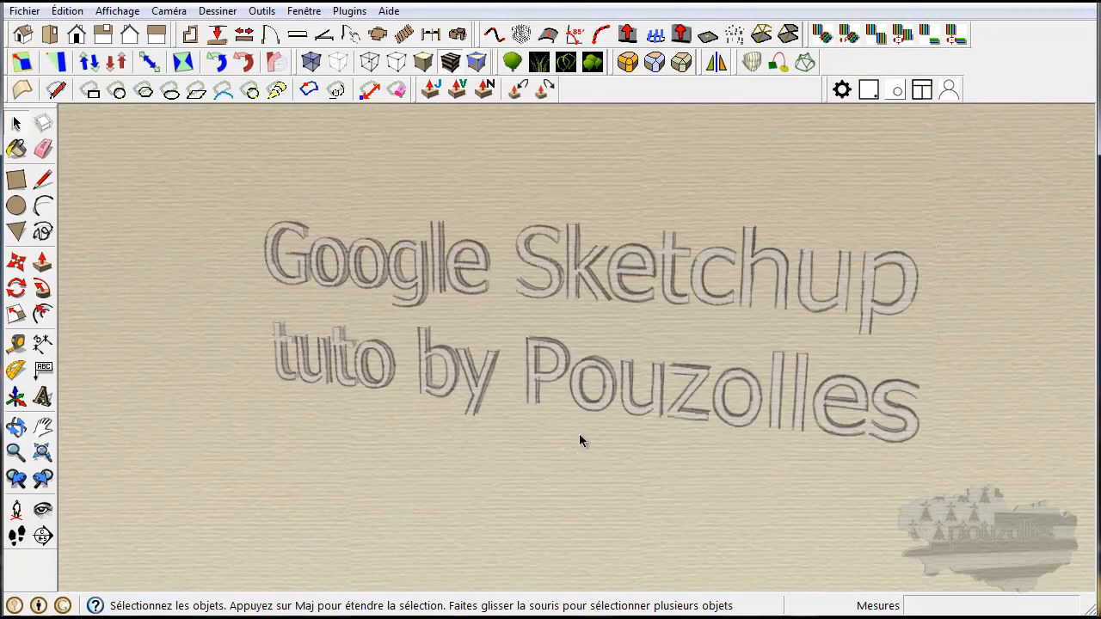
Step: Create a new model, declining for now to share the current one in the 3D image library
{"action": "left_click", "coordinate": [24, 11]}
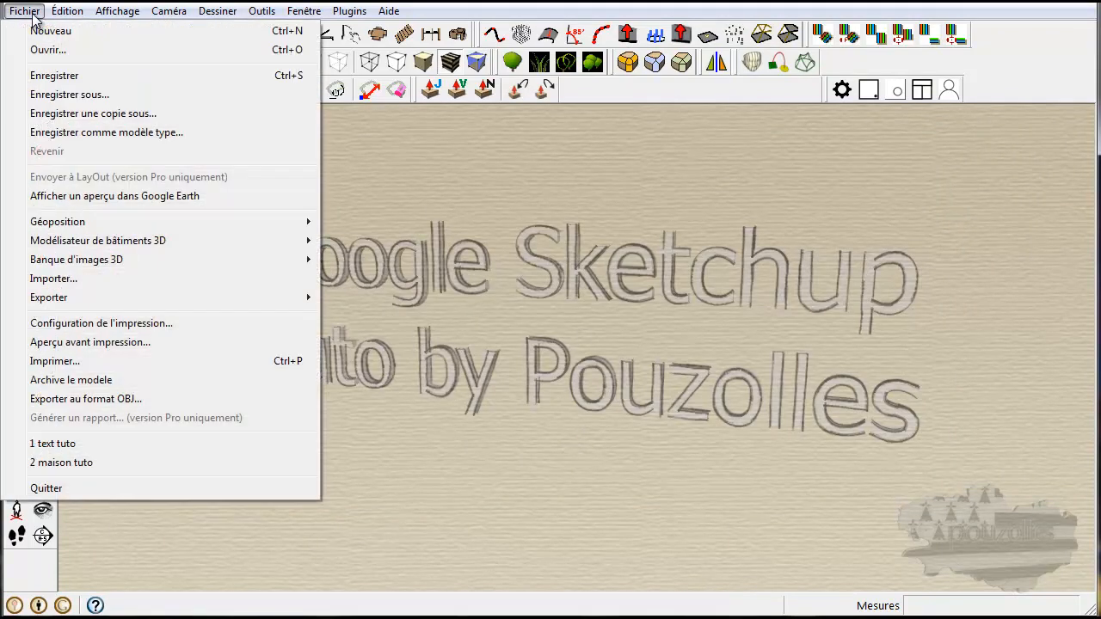
{"action": "left_click", "coordinate": [42, 31]}
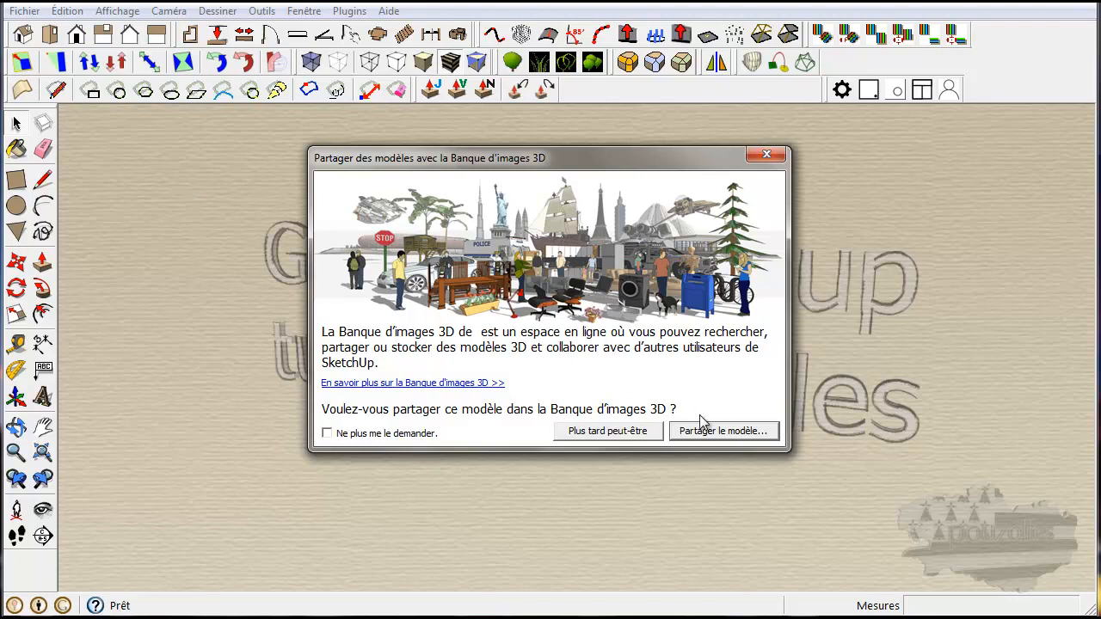
{"action": "left_click", "coordinate": [607, 431]}
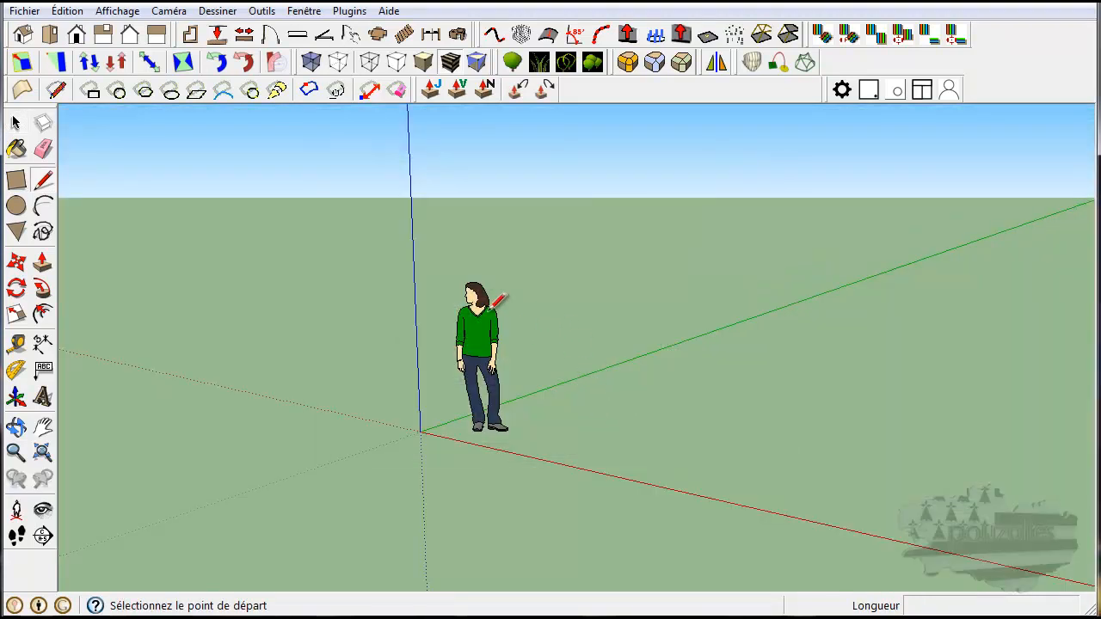
Step: Delete the default human figure standing near the origin
{"action": "left_click", "coordinate": [18, 125]}
{"action": "left_click", "coordinate": [488, 332]}
{"action": "key", "text": "Delete"}
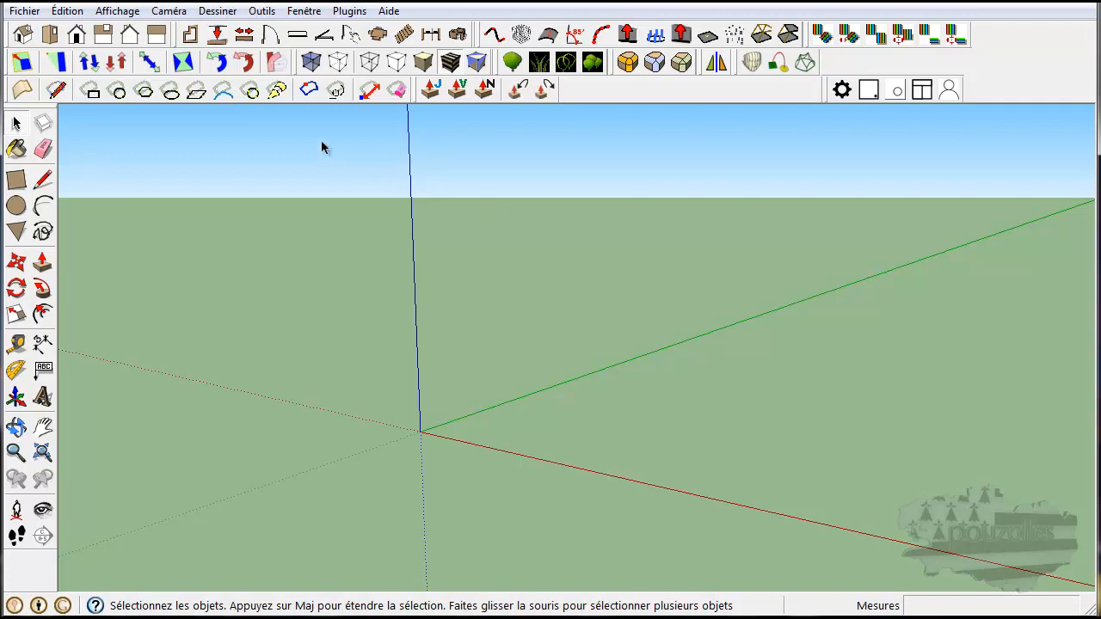
Step: Browse the sample components, the components in the model and the Architecture collection in the component library
{"action": "left_click", "coordinate": [302, 12]}
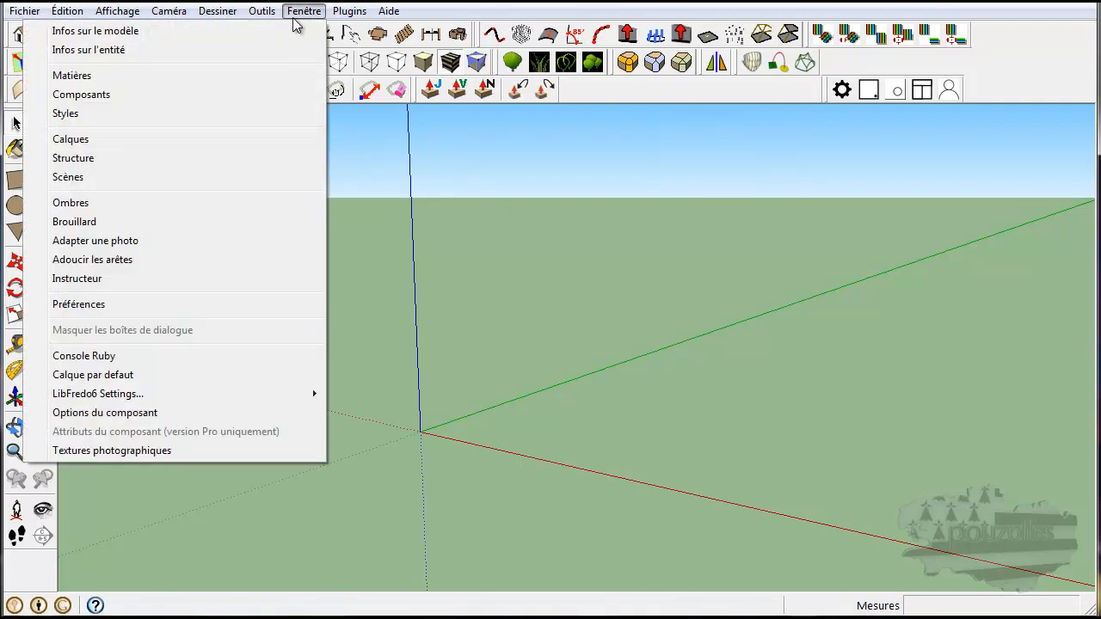
{"action": "left_click", "coordinate": [114, 94]}
{"action": "mouse_move", "coordinate": [268, 250]}
{"action": "left_mouse_down"}
{"action": "mouse_move", "coordinate": [262, 346]}
{"action": "mouse_move", "coordinate": [273, 253]}
{"action": "left_mouse_up"}
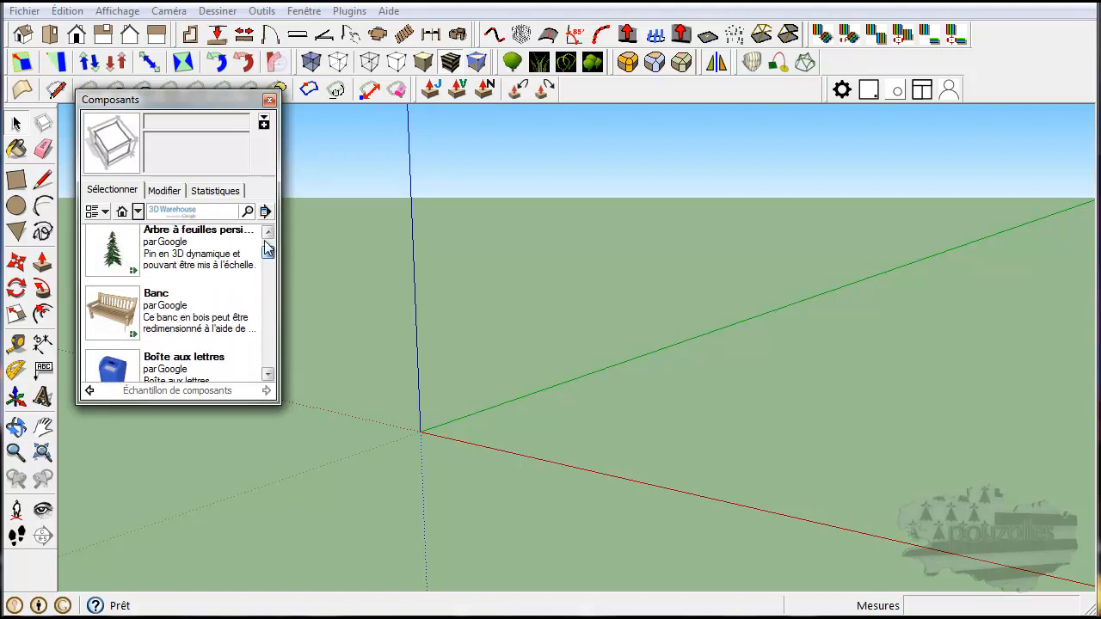
{"action": "left_click", "coordinate": [137, 211]}
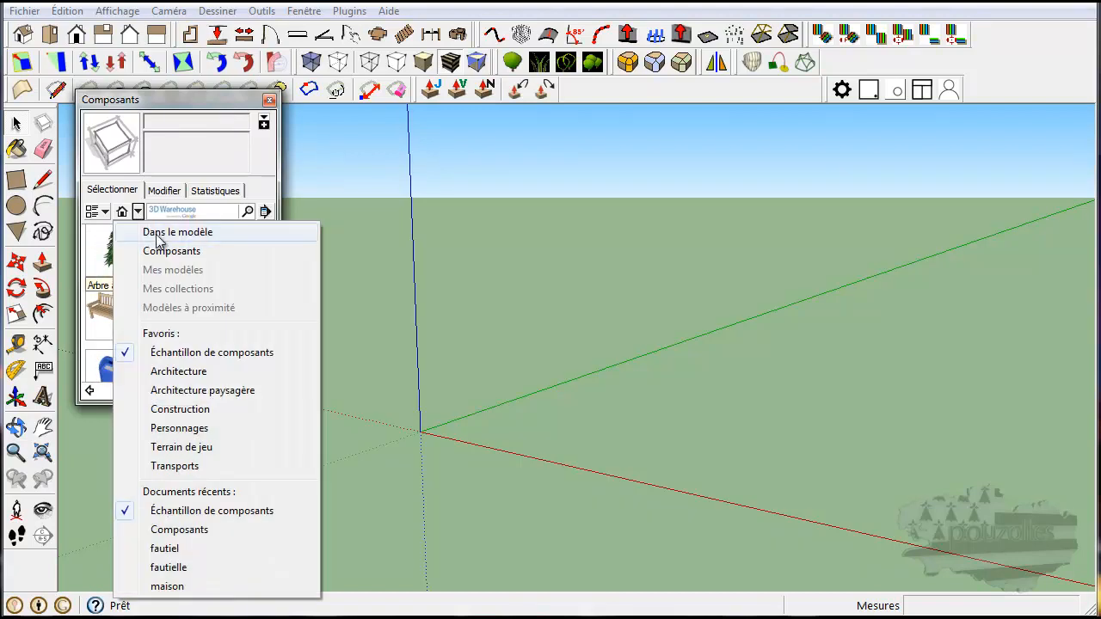
{"action": "left_click", "coordinate": [164, 232]}
{"action": "left_click", "coordinate": [138, 212]}
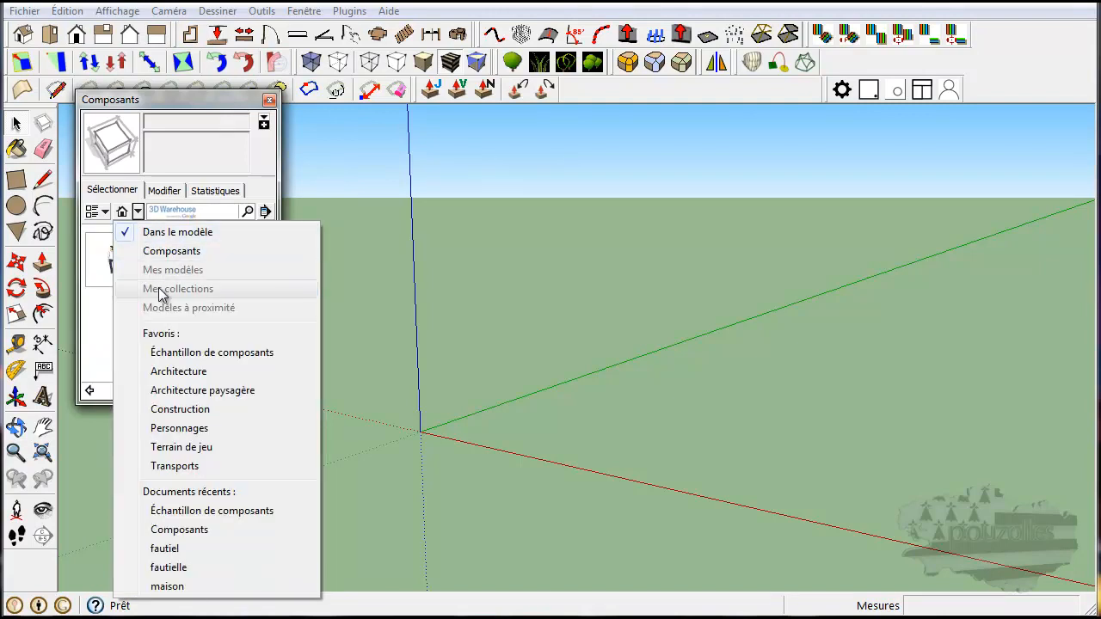
{"action": "left_click", "coordinate": [167, 372]}
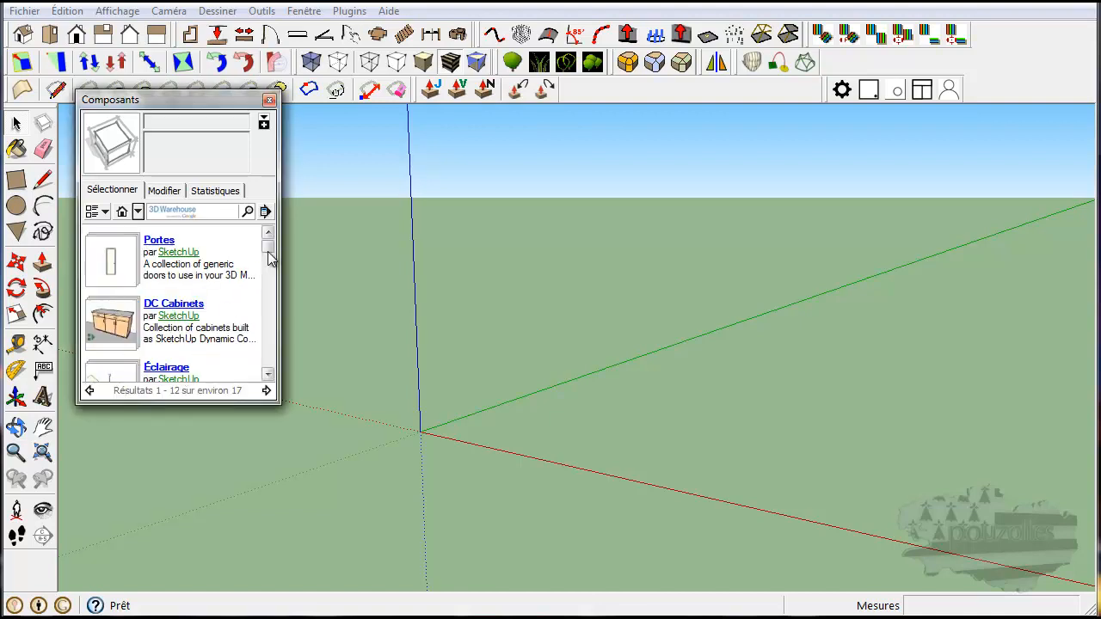
{"action": "left_click_drag", "start_coordinate": [268, 247], "coordinate": [260, 342]}
Step: Search the component library for "maison", insert the "Logement sociaux BBC" housing model and close the library
{"action": "left_click", "coordinate": [213, 213]}
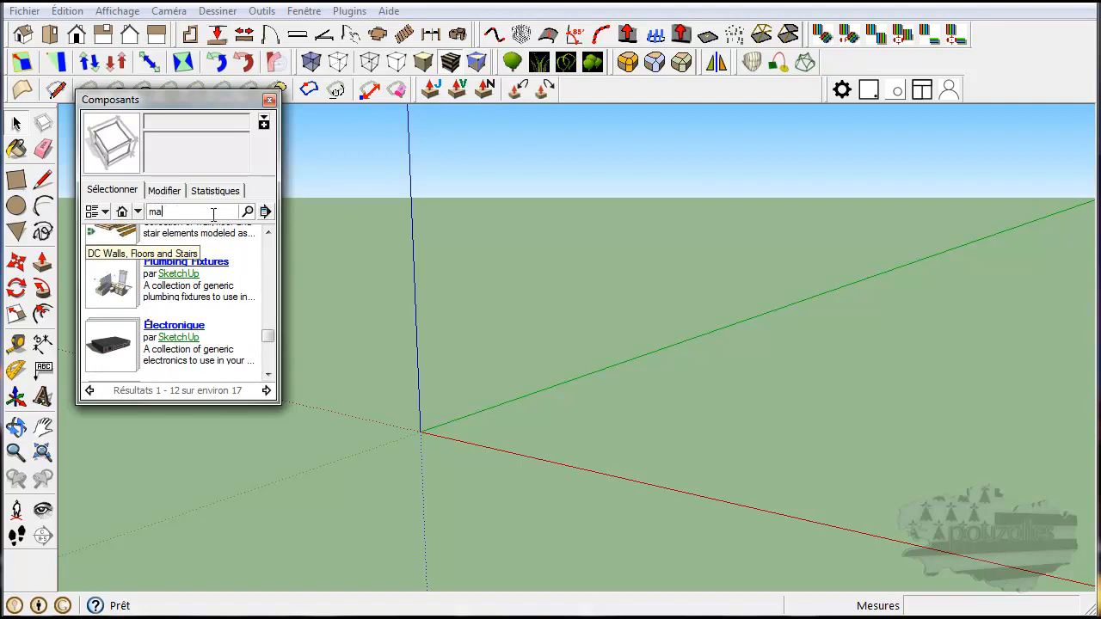
{"action": "type", "text": "maison"}
{"action": "key", "text": "Return"}
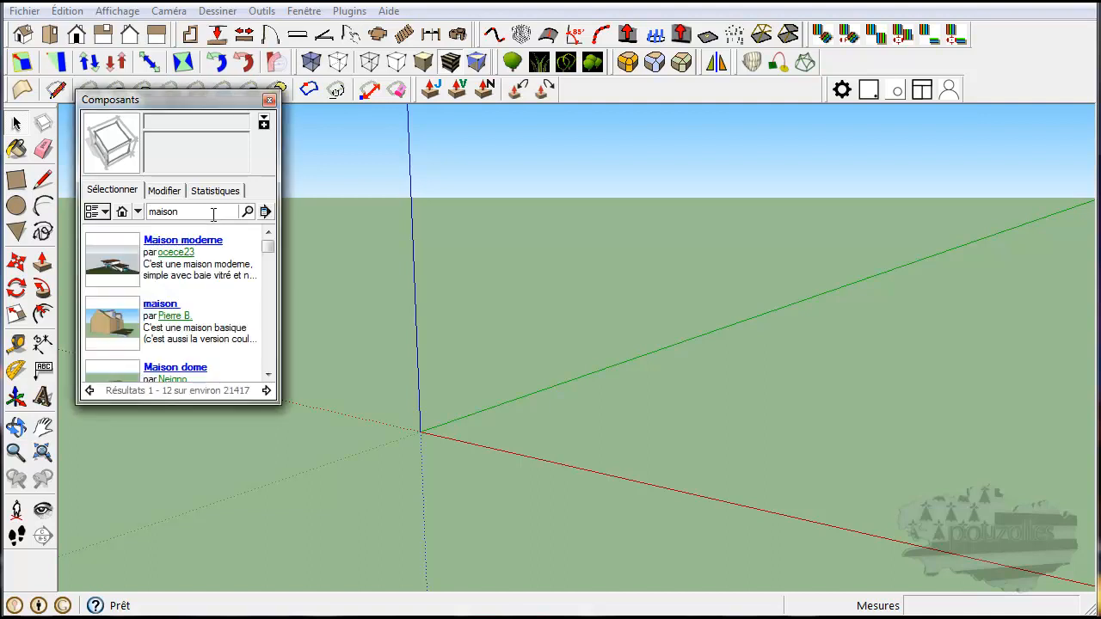
{"action": "left_click_drag", "start_coordinate": [268, 246], "coordinate": [247, 323]}
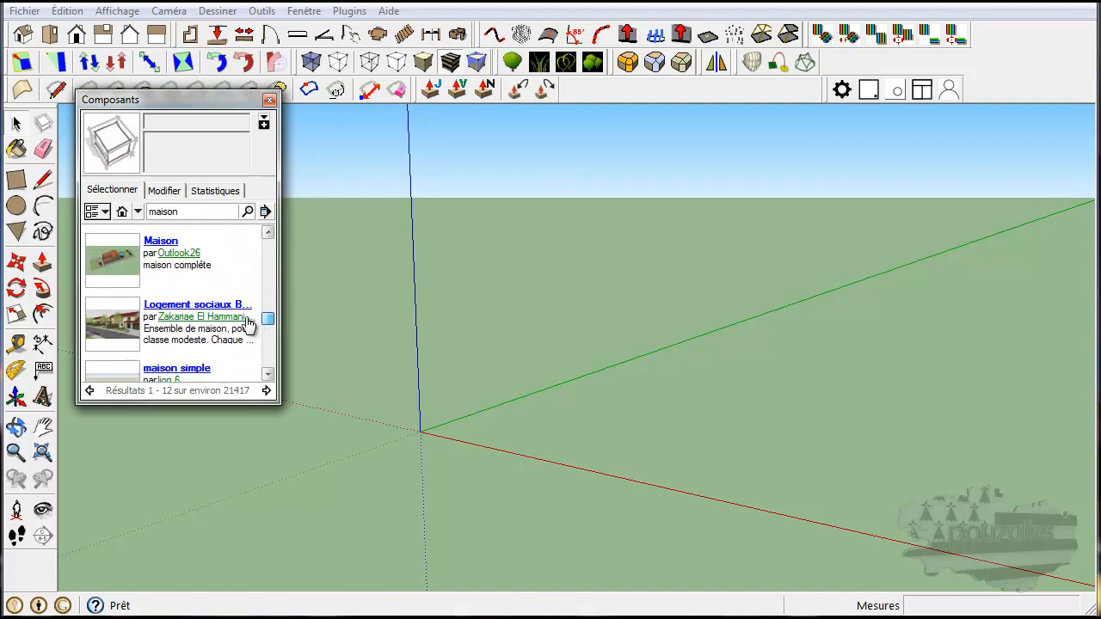
{"action": "left_click", "coordinate": [100, 332]}
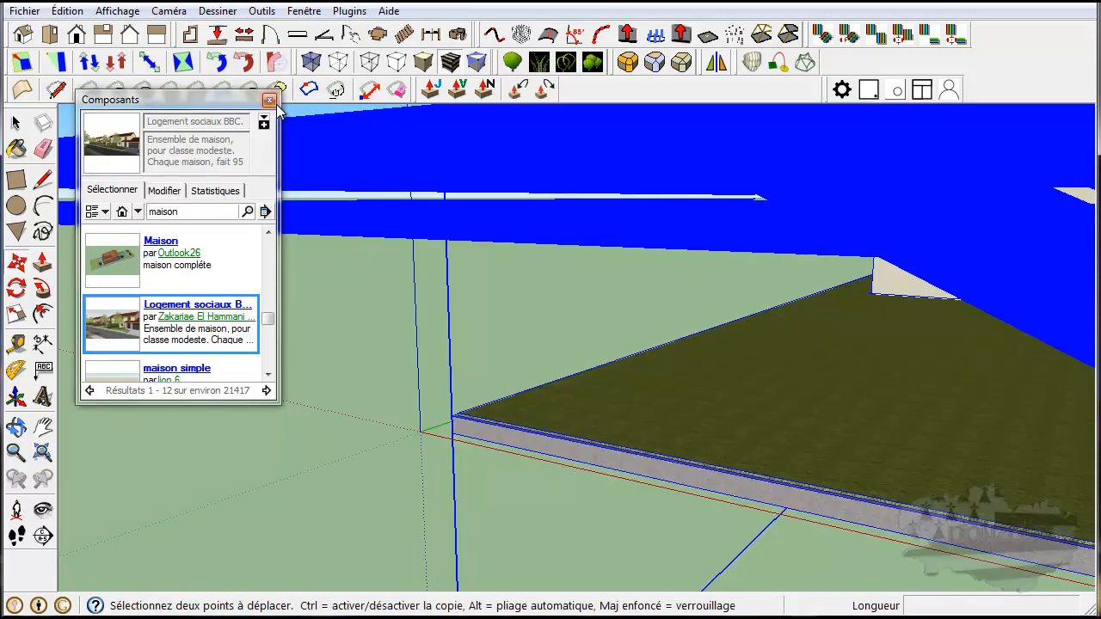
{"action": "left_click", "coordinate": [270, 100]}
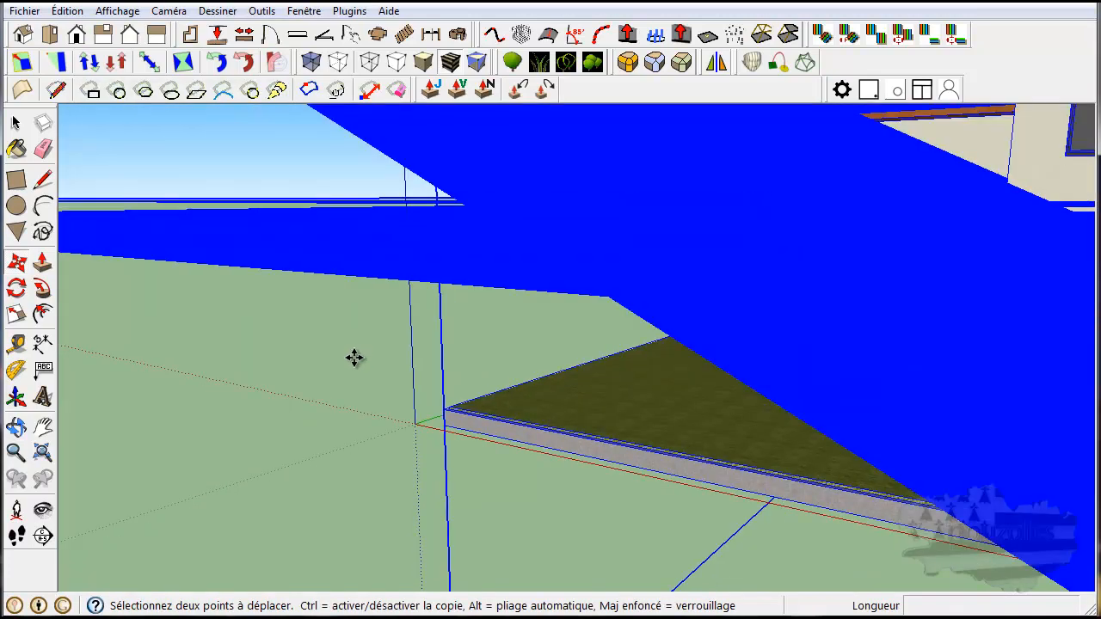
Step: Fit the inserted housing model in view and open its component for editing
{"action": "left_click", "coordinate": [42, 451]}
{"action": "middle_click_drag", "start_coordinate": [393, 404], "coordinate": [460, 414]}
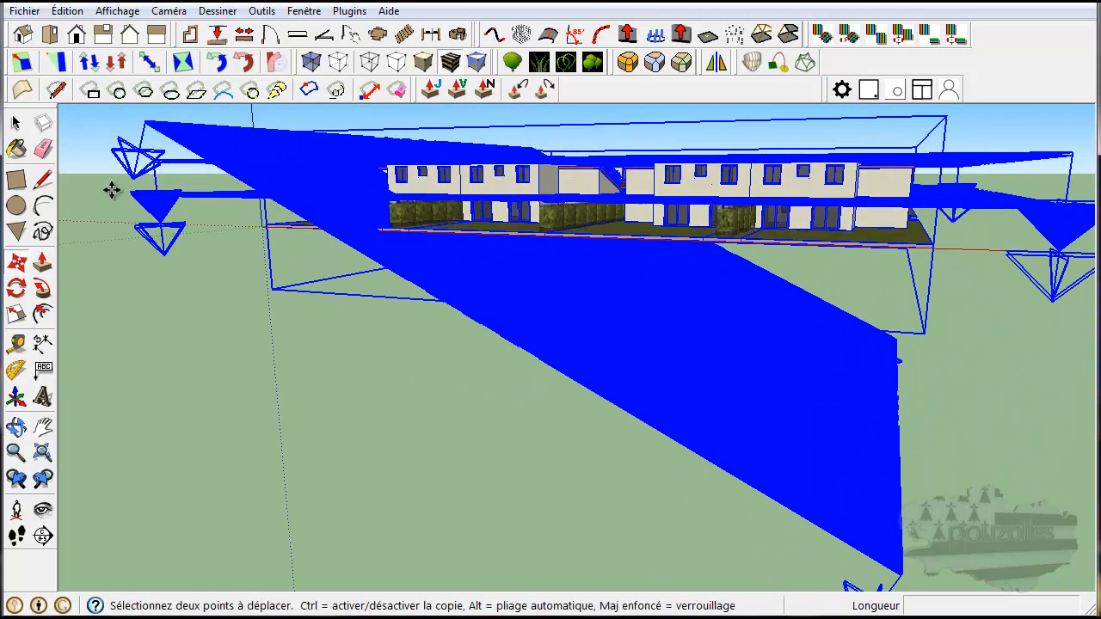
{"action": "left_click", "coordinate": [14, 124]}
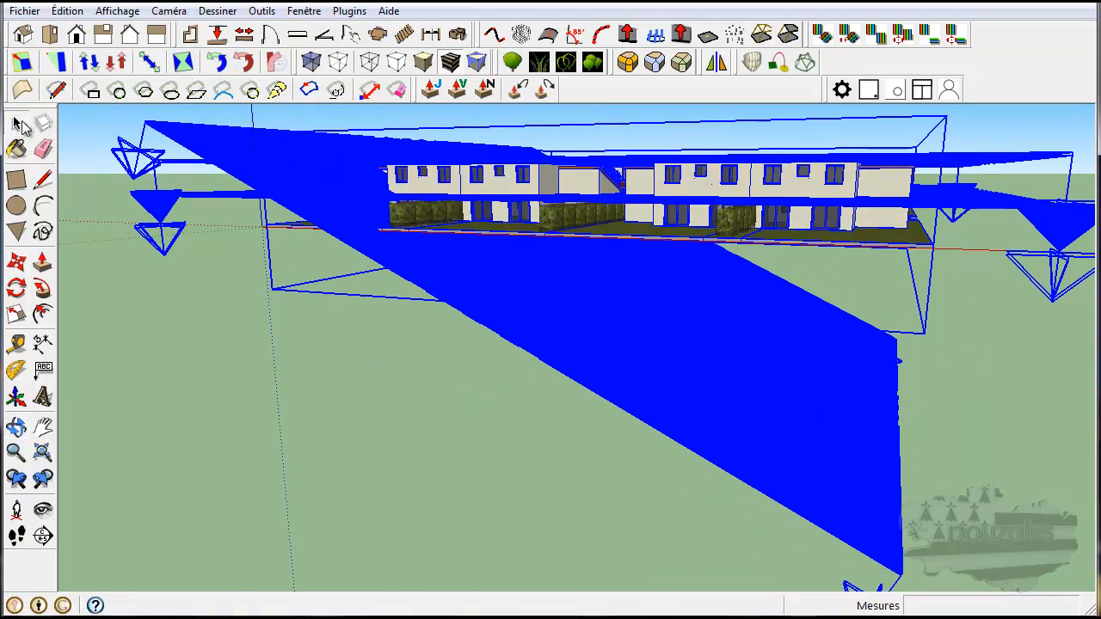
{"action": "left_click", "coordinate": [135, 170]}
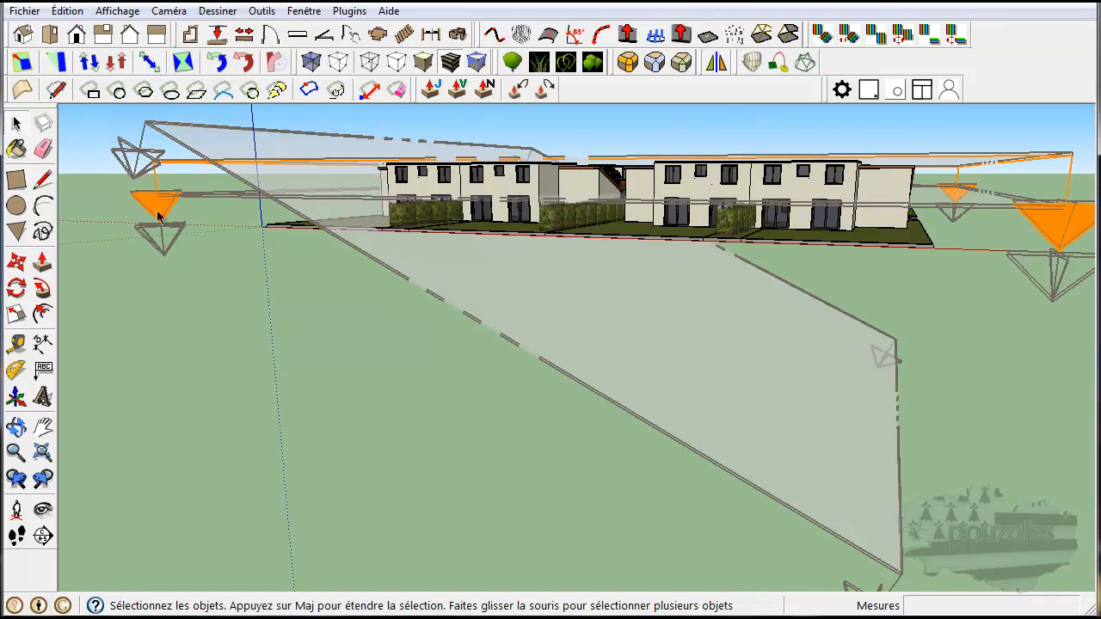
{"action": "left_click", "coordinate": [158, 130]}
{"action": "double_click", "coordinate": [158, 130]}
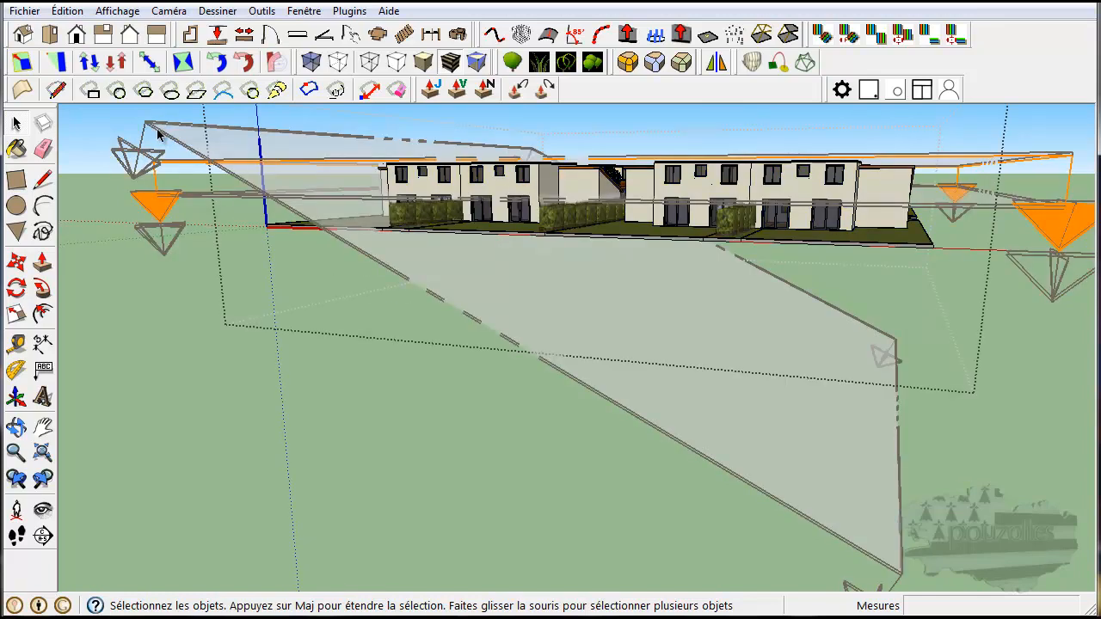
{"action": "middle_click_drag", "start_coordinate": [132, 277], "coordinate": [222, 346]}
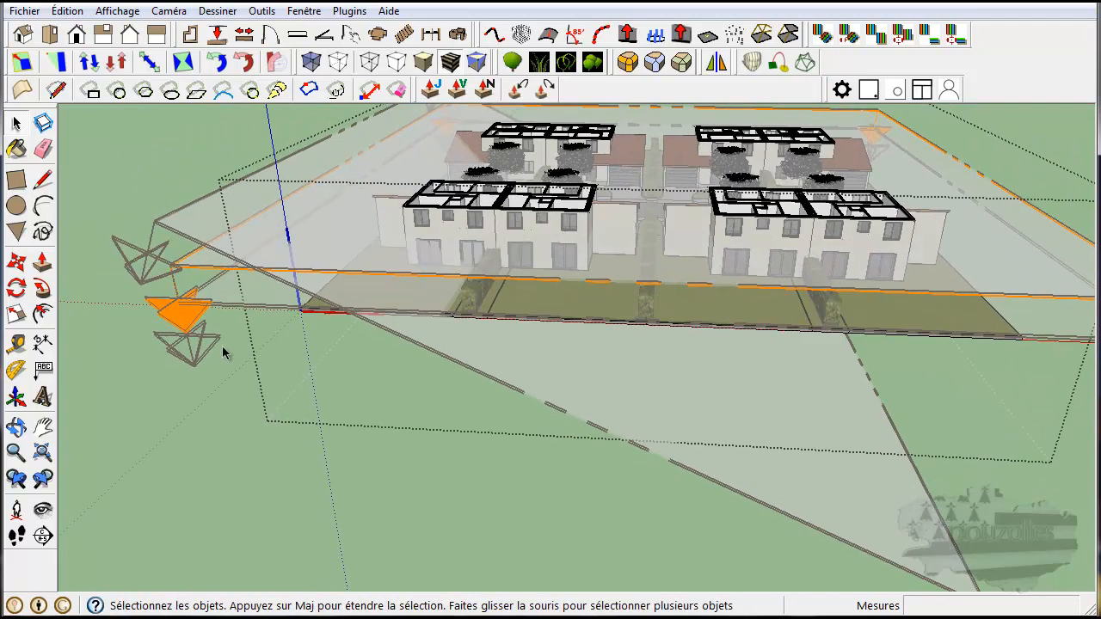
Step: Activate the section plane that cuts vertically across the houses and leave the component's editing mode
{"action": "left_click", "coordinate": [19, 125]}
{"action": "double_click", "coordinate": [176, 229]}
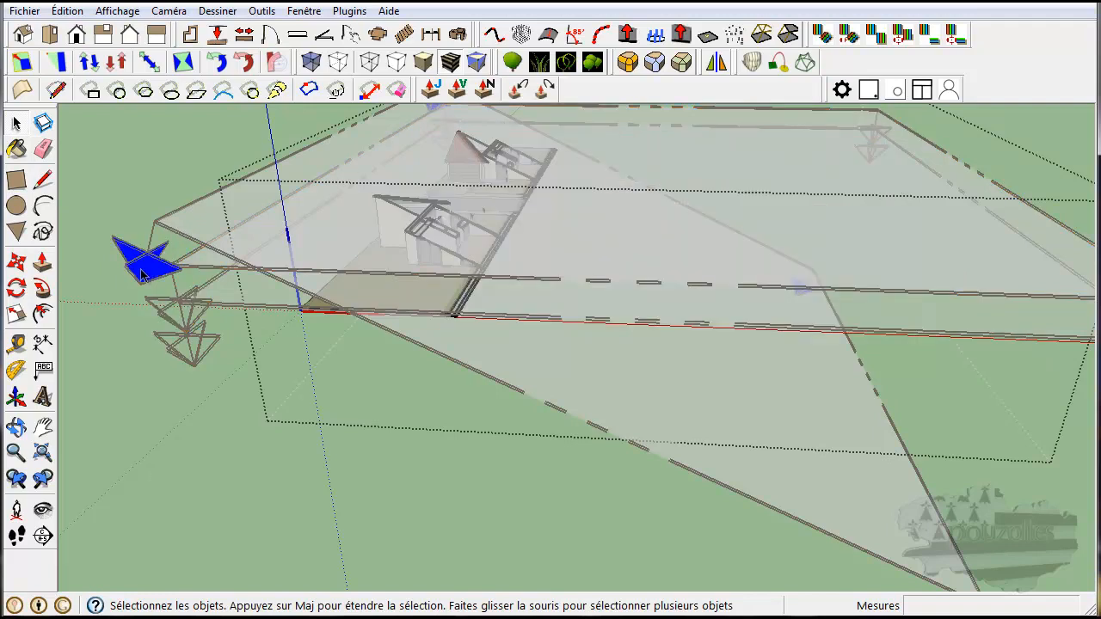
{"action": "key", "text": "Escape"}
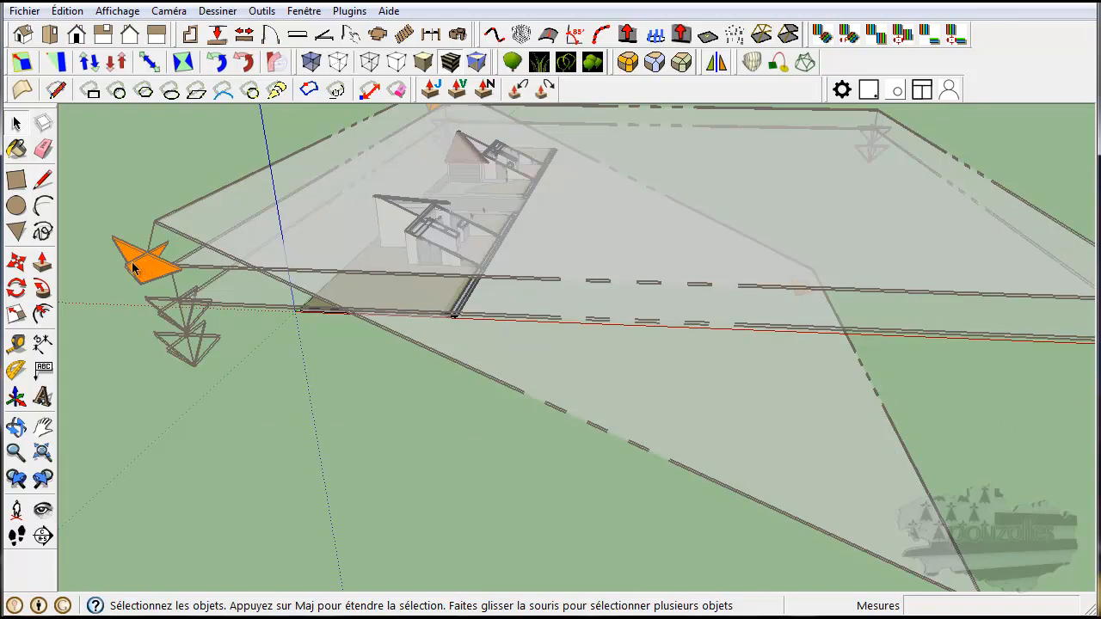
{"action": "left_click", "coordinate": [16, 262]}
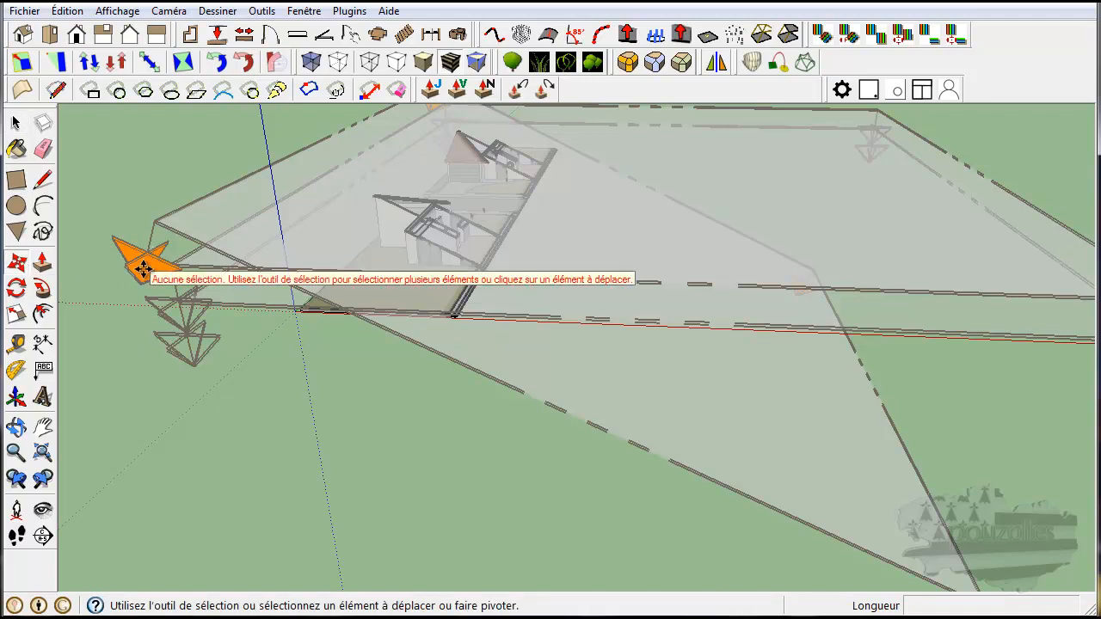
{"action": "left_click", "coordinate": [15, 123]}
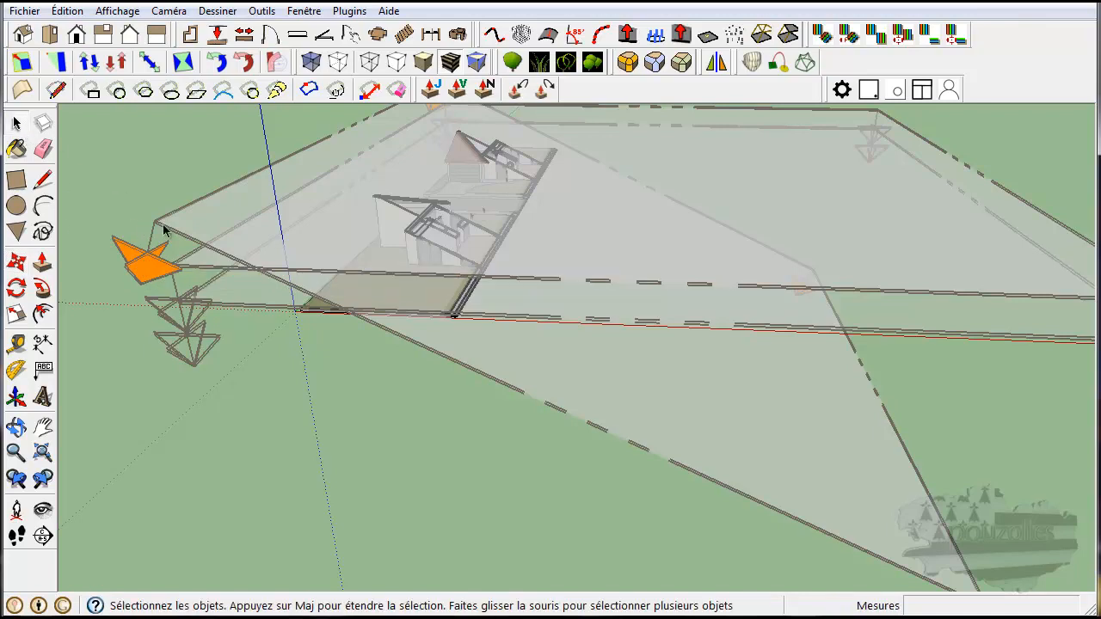
Step: Select the whole model and explode the housing component into separate parts
{"action": "key", "text": "ctrl+a"}
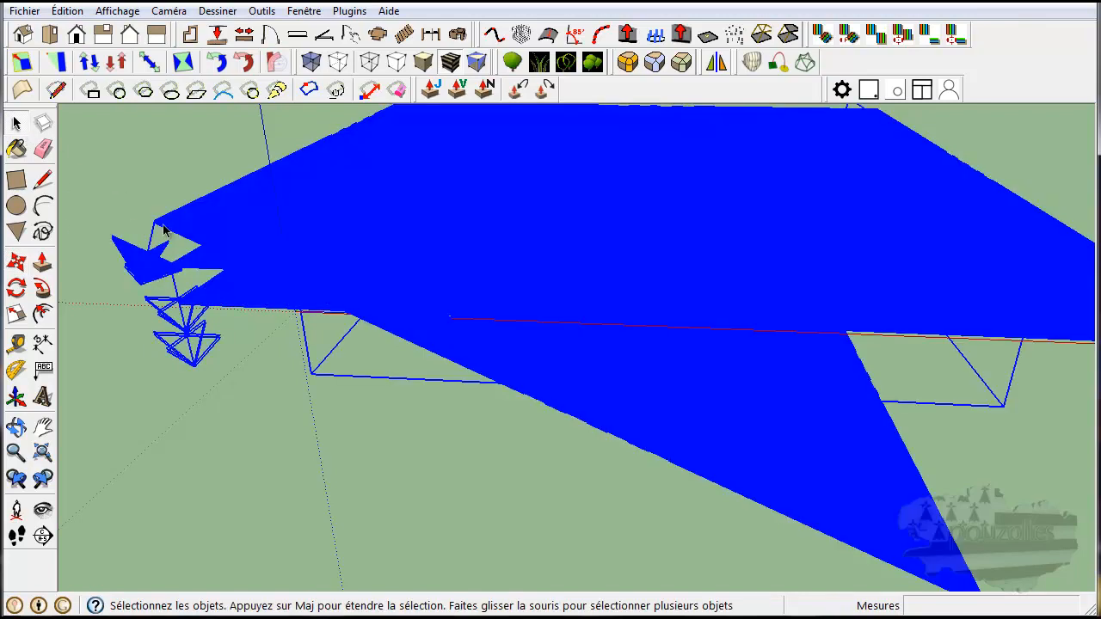
{"action": "middle_click_drag", "start_coordinate": [228, 370], "coordinate": [262, 320]}
{"action": "right_click", "coordinate": [473, 205]}
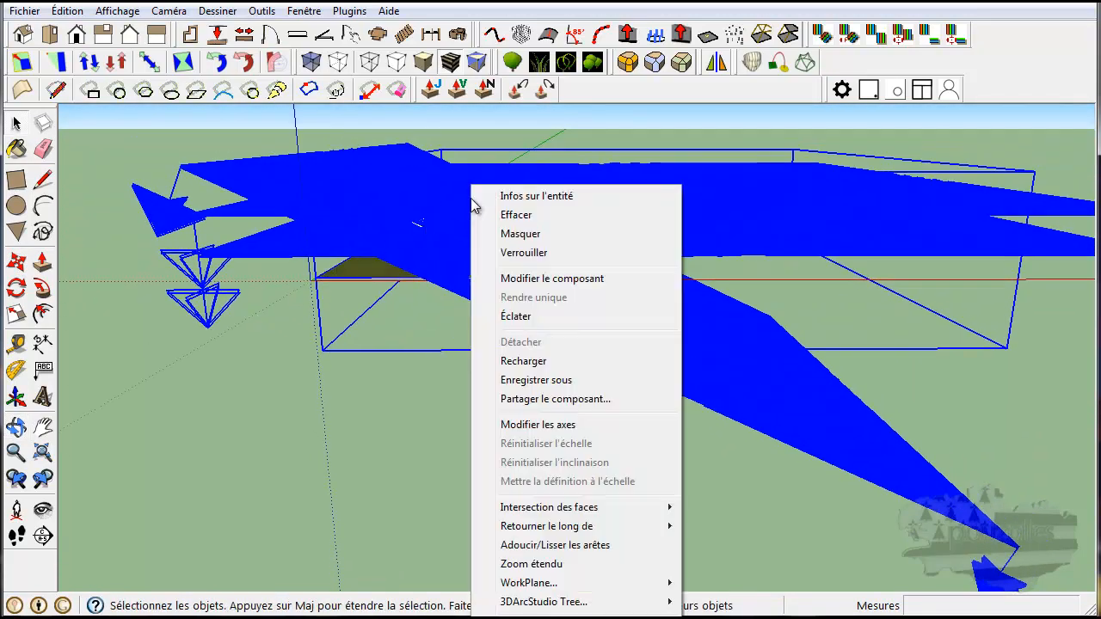
{"action": "left_click", "coordinate": [521, 316]}
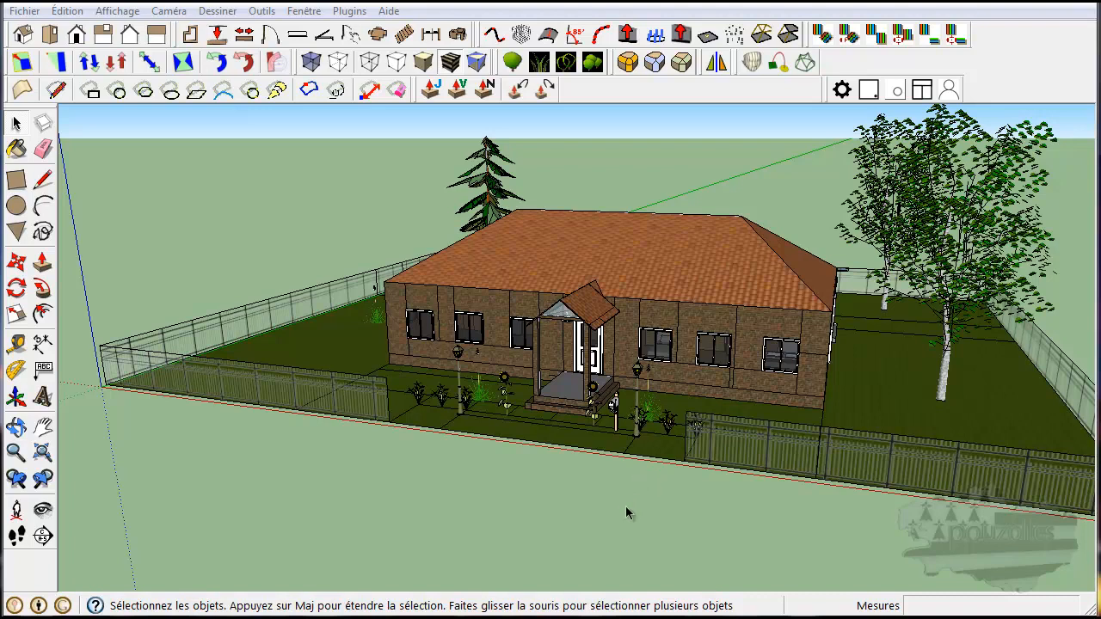
Step: Turn on back edges for the house and display it in wireframe and hidden-line face styles
{"action": "middle_click_drag", "start_coordinate": [626, 508], "coordinate": [516, 523]}
{"action": "key", "text": "space"}
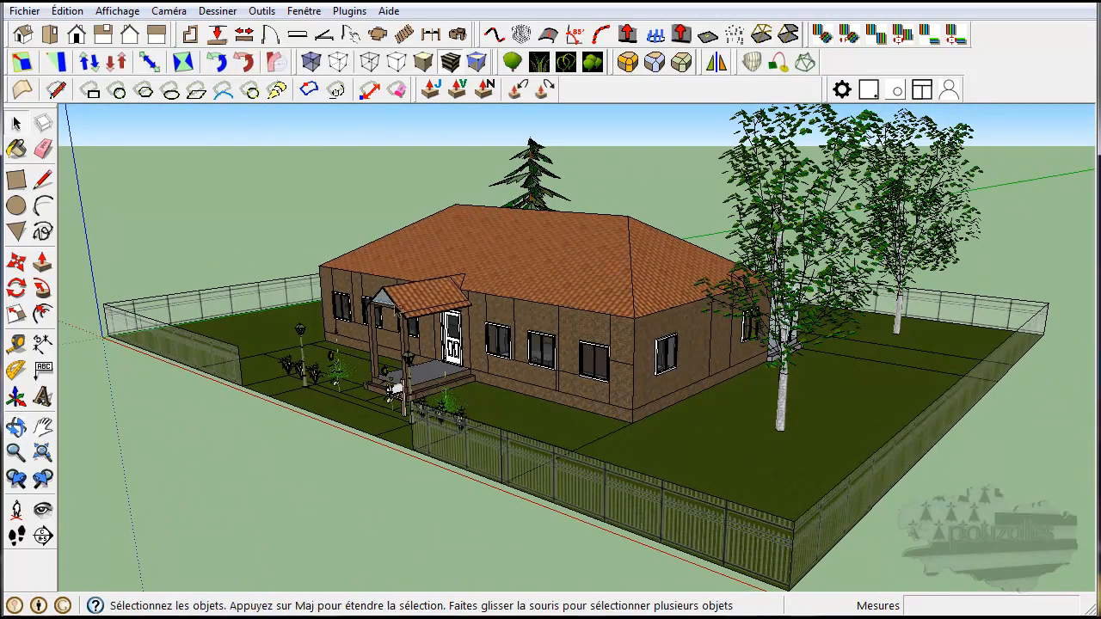
{"action": "left_click", "coordinate": [338, 67]}
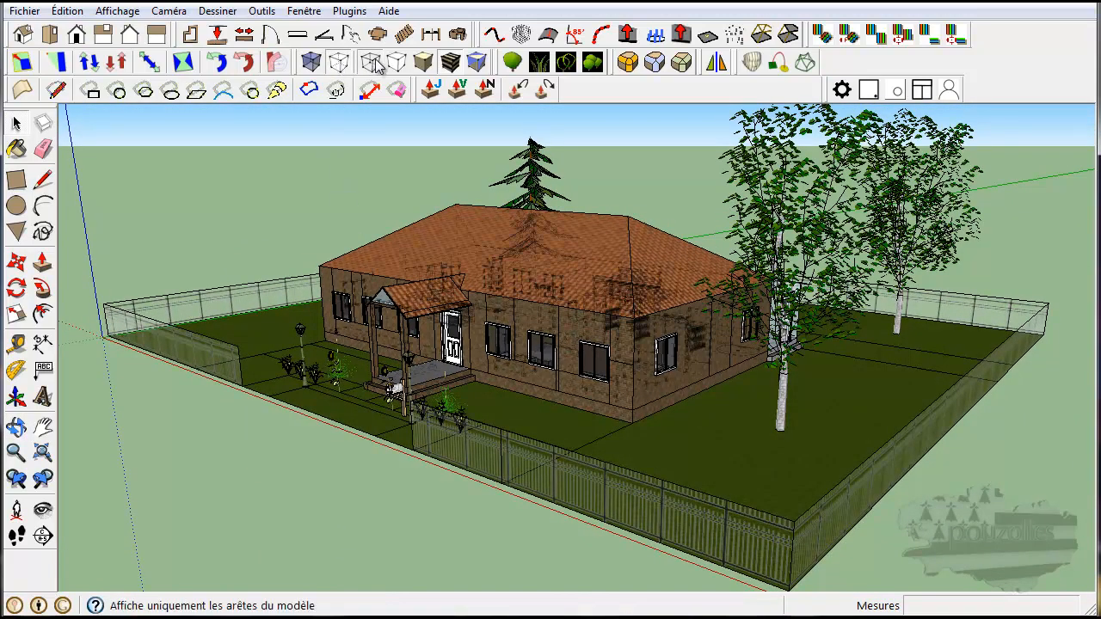
{"action": "left_click", "coordinate": [370, 62]}
{"action": "left_click", "coordinate": [397, 62]}
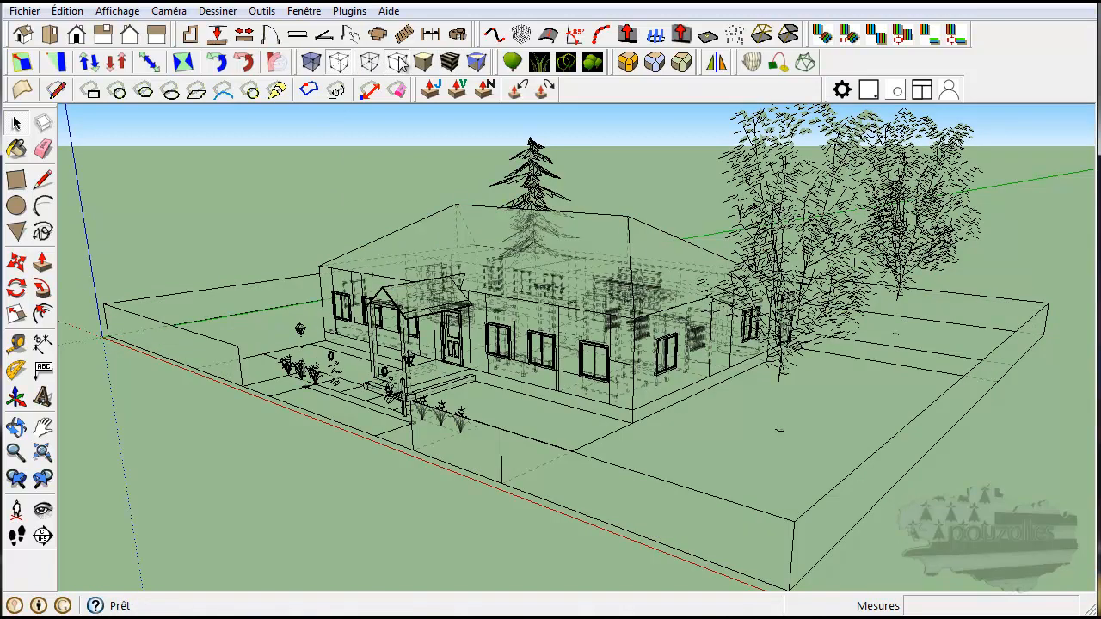
Step: Turn X-ray transparency on and off for the house and restore the shaded-with-textures display
{"action": "left_click", "coordinate": [311, 63]}
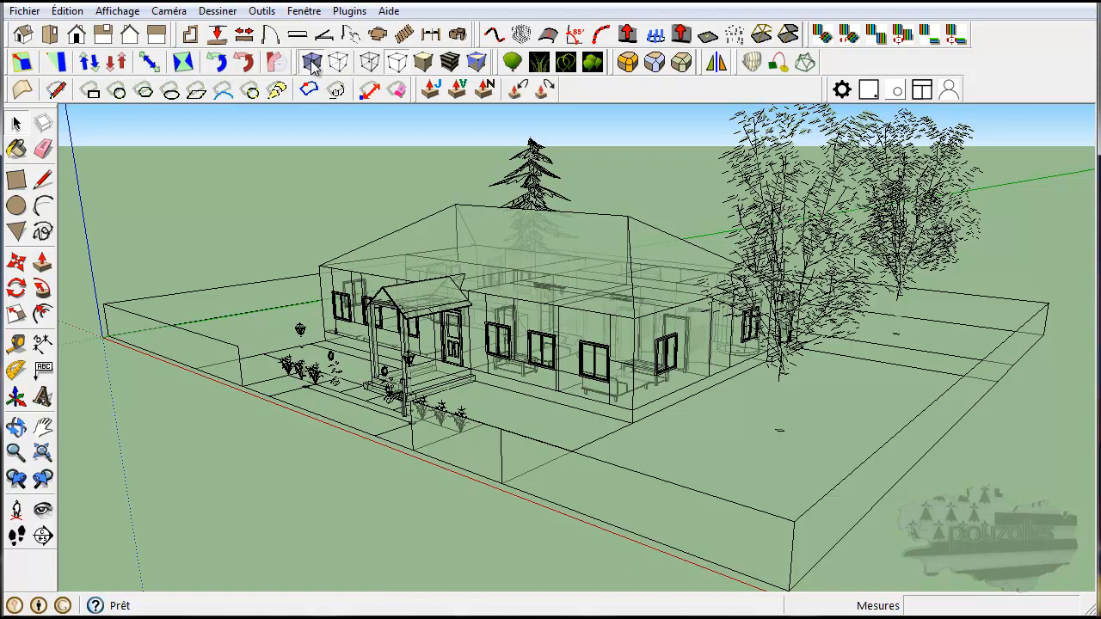
{"action": "left_click", "coordinate": [311, 64]}
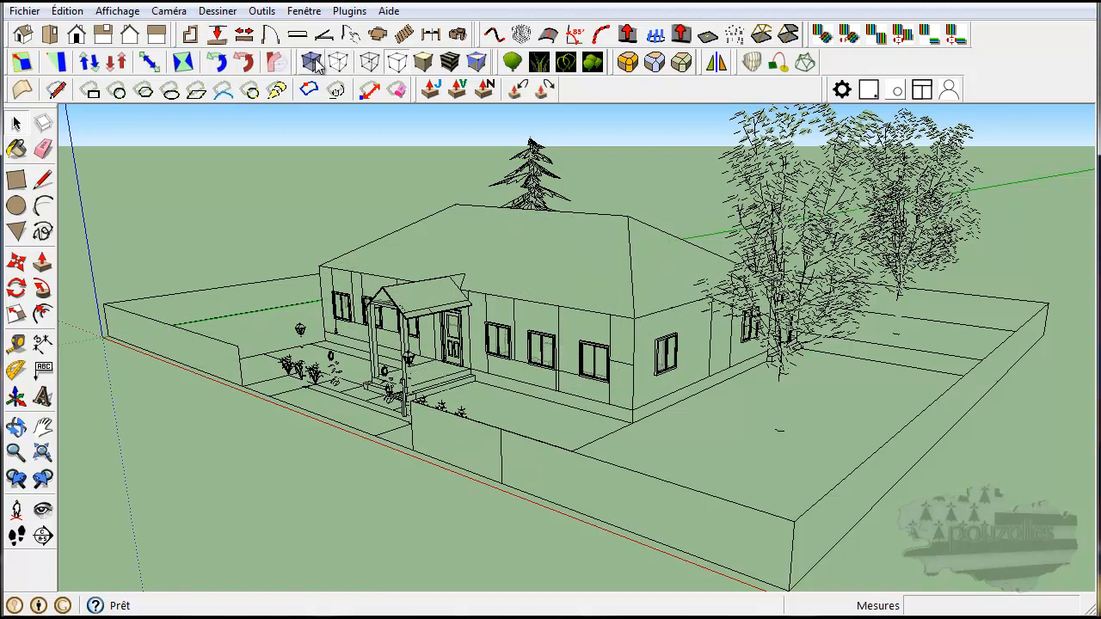
{"action": "left_click", "coordinate": [450, 63]}
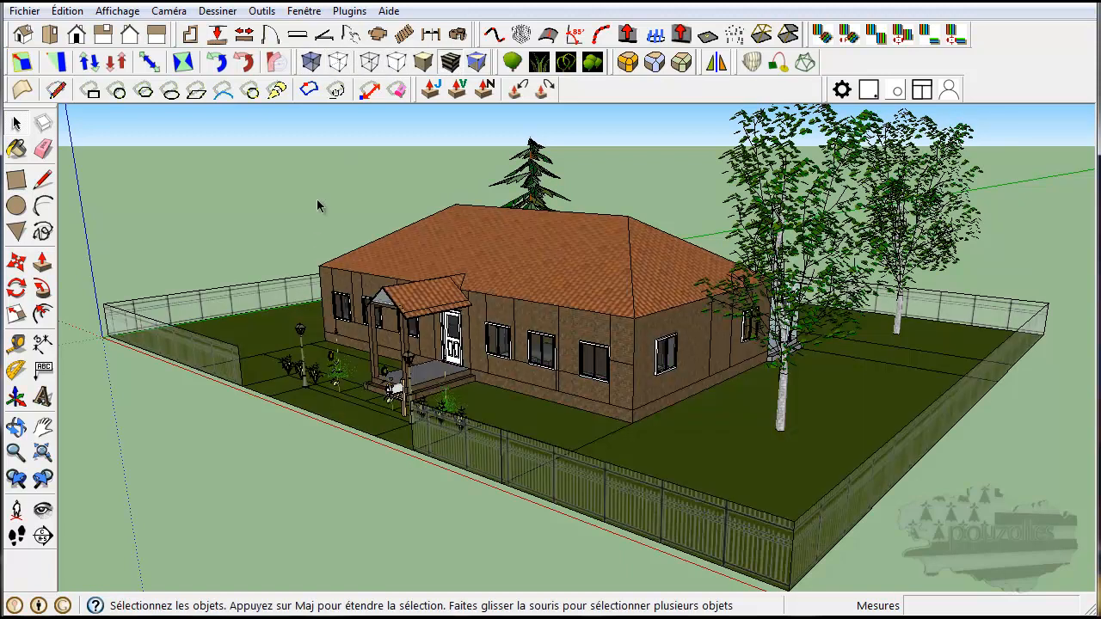
Step: Compare the hidden-line and plain shaded displays of the house, finishing with shaded with textures
{"action": "left_click", "coordinate": [396, 62]}
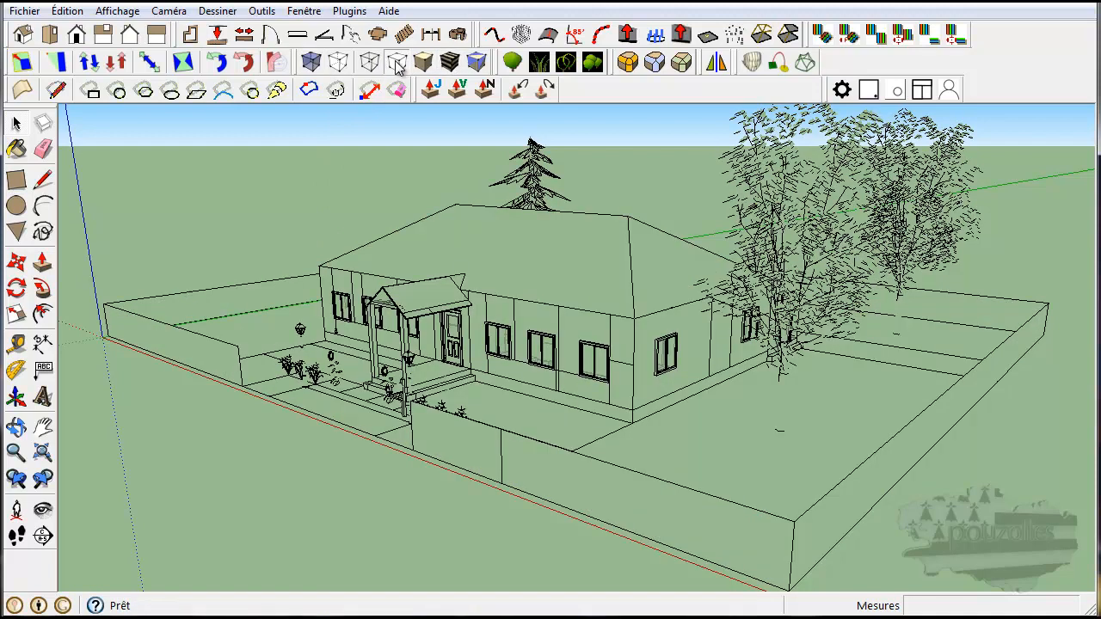
{"action": "left_click", "coordinate": [450, 63]}
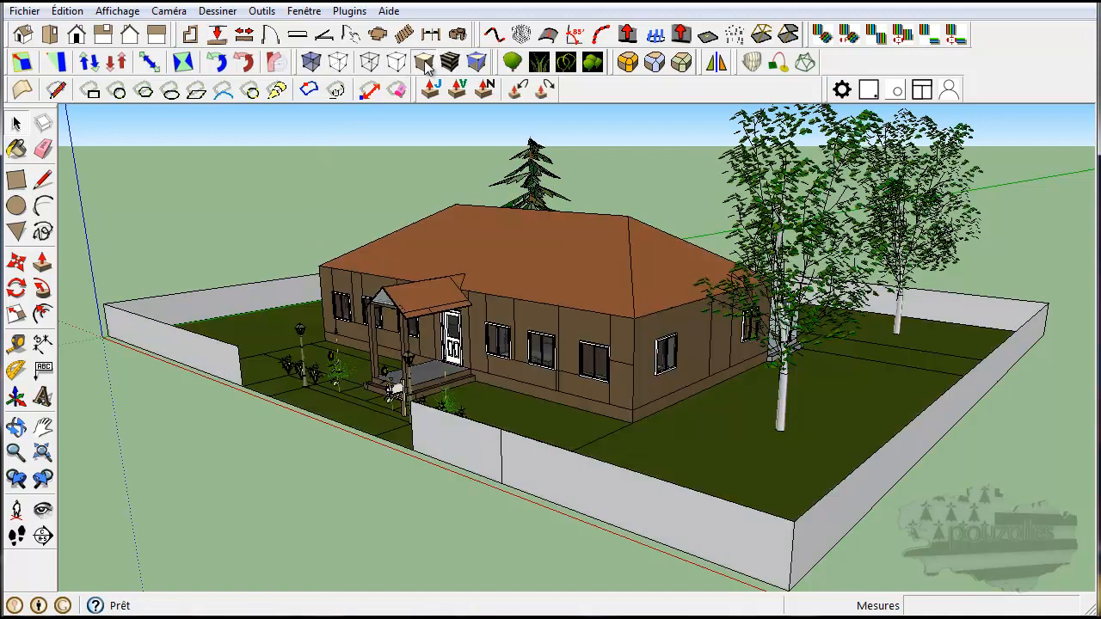
{"action": "left_click", "coordinate": [451, 65]}
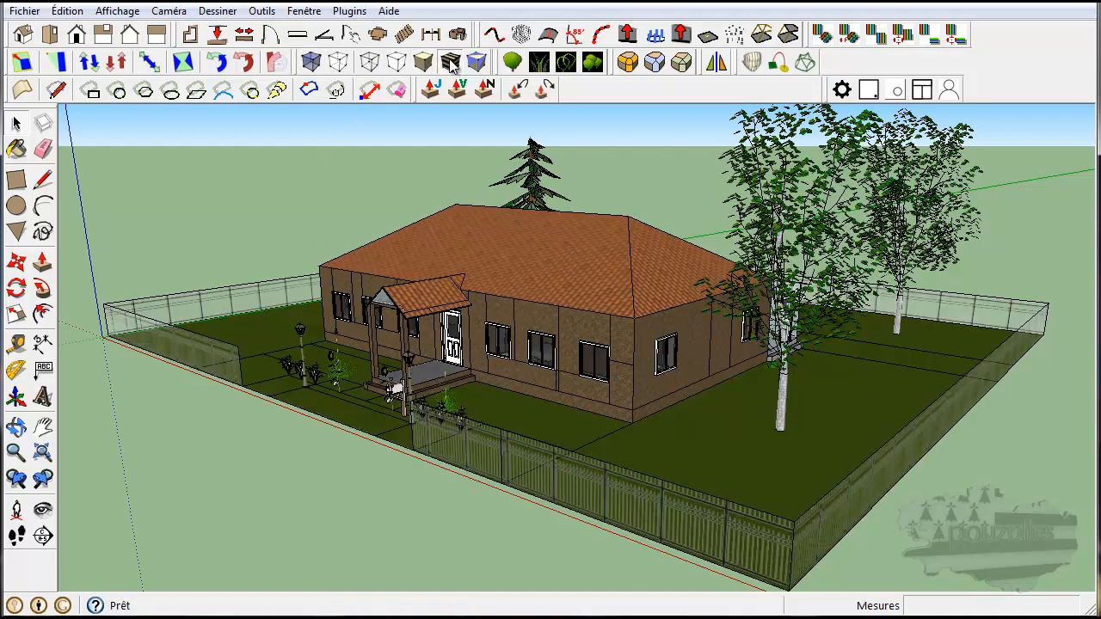
Step: Open the Styles window, place it clear of the house and show the "Arêtes de croquis" collection
{"action": "middle_click_drag", "start_coordinate": [276, 491], "coordinate": [401, 507]}
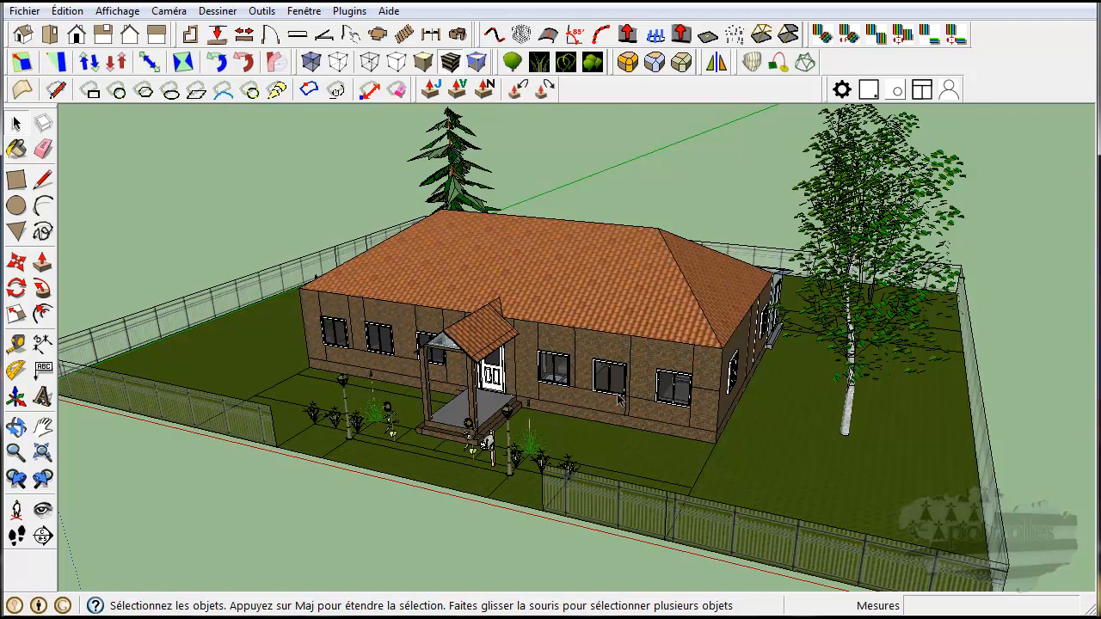
{"action": "scroll", "coordinate": [639, 527], "scroll_direction": "down", "scroll_amount": 2}
{"action": "middle_click_drag", "start_coordinate": [639, 527], "coordinate": [690, 482]}
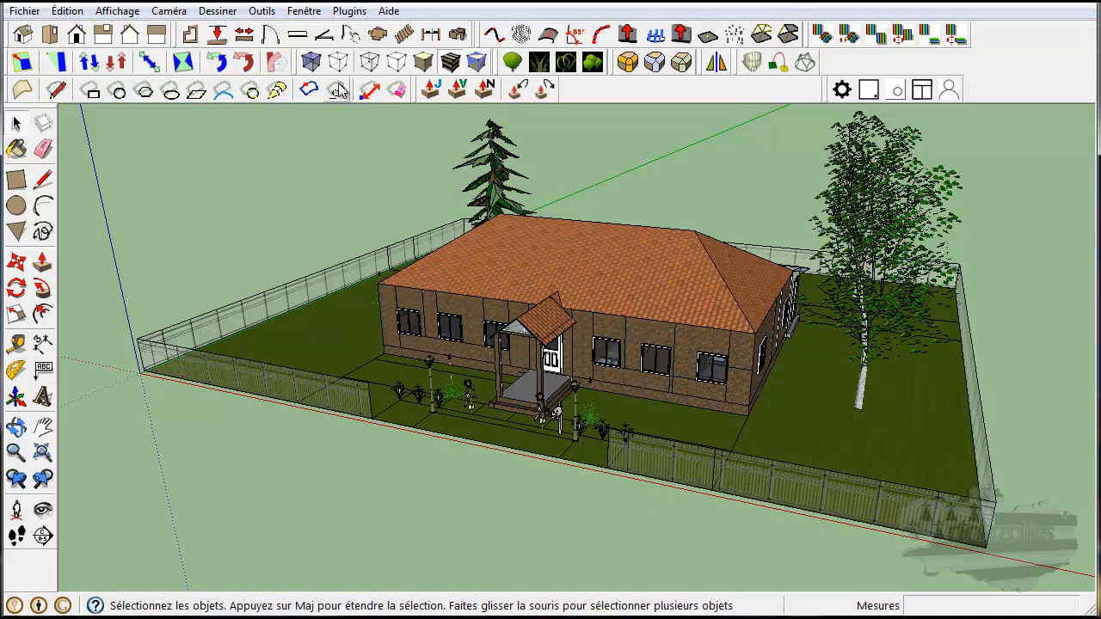
{"action": "left_click", "coordinate": [308, 12]}
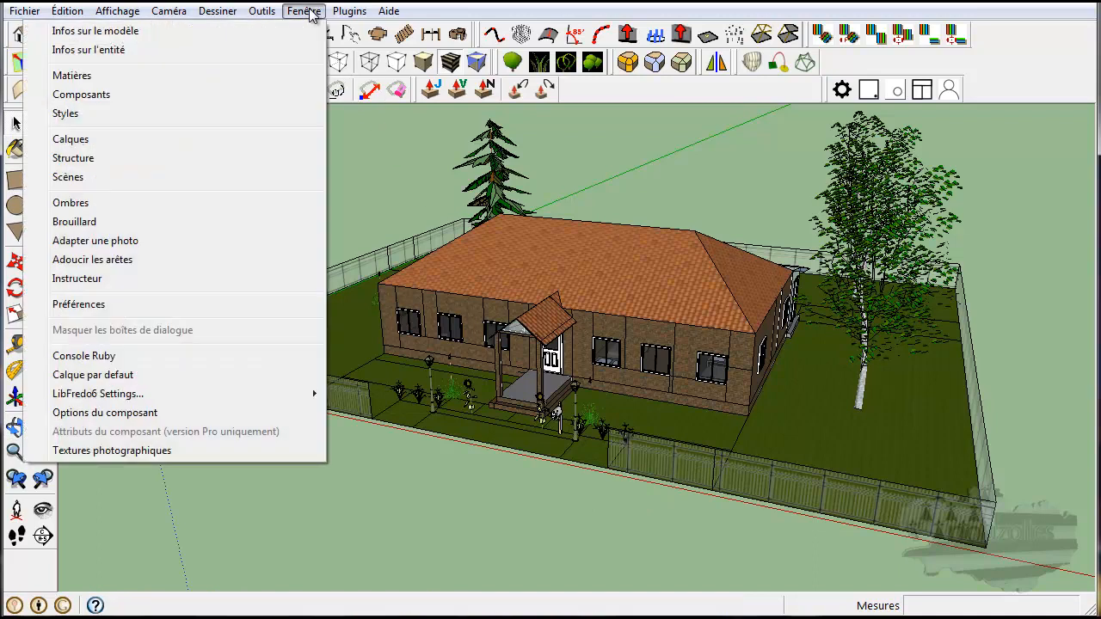
{"action": "left_click", "coordinate": [86, 112]}
{"action": "left_click_drag", "start_coordinate": [123, 42], "coordinate": [118, 255]}
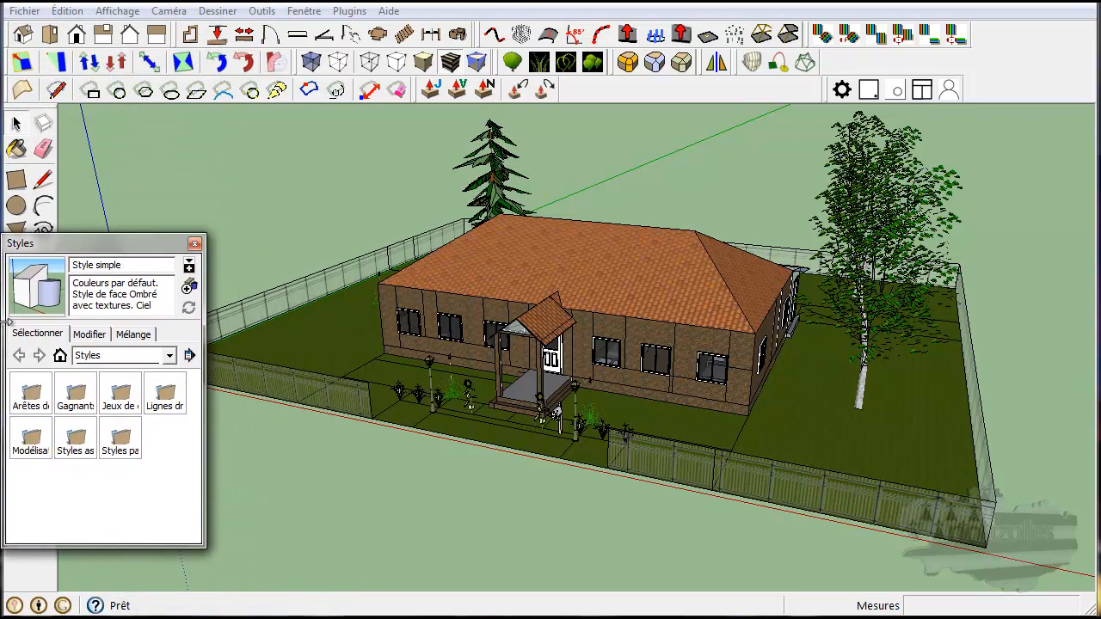
{"action": "left_click", "coordinate": [31, 397]}
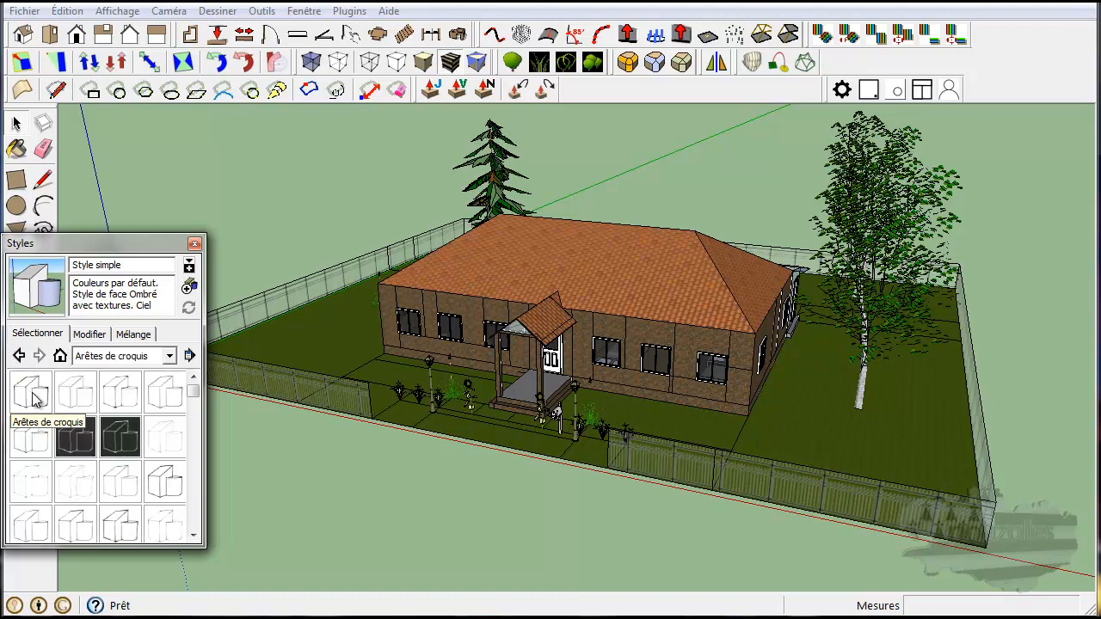
Step: Try the sketch-edge styles Aquarelle, Aérographe, Aérographe avec extrémités, Brindilles, Conté and Fils de fer on the house
{"action": "left_click", "coordinate": [25, 395]}
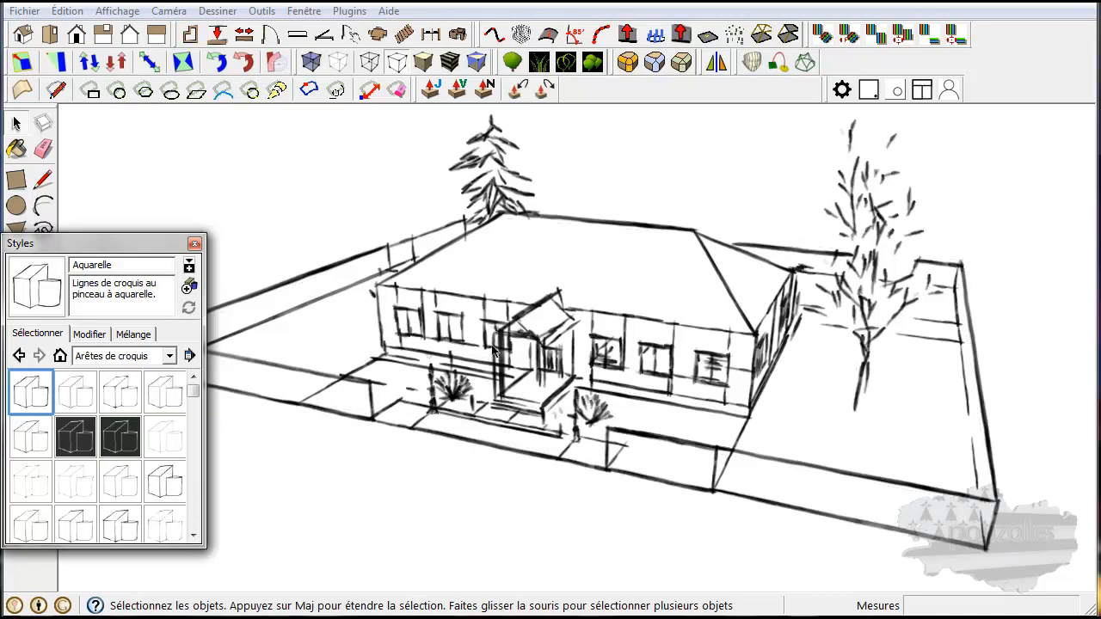
{"action": "left_click", "coordinate": [79, 403]}
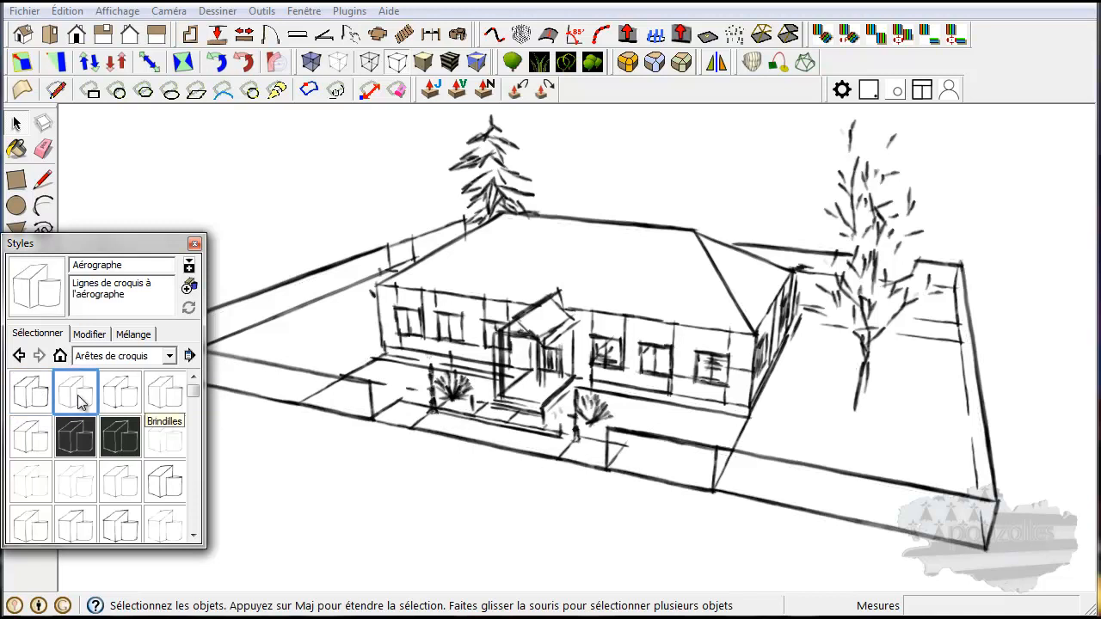
{"action": "left_click", "coordinate": [120, 395]}
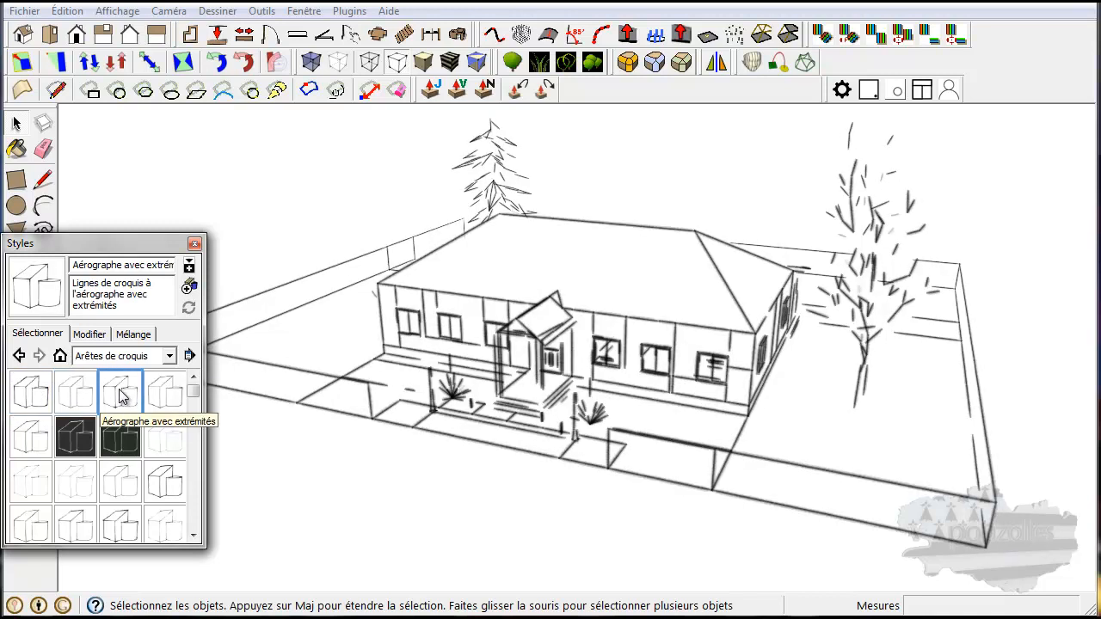
{"action": "left_click", "coordinate": [163, 394]}
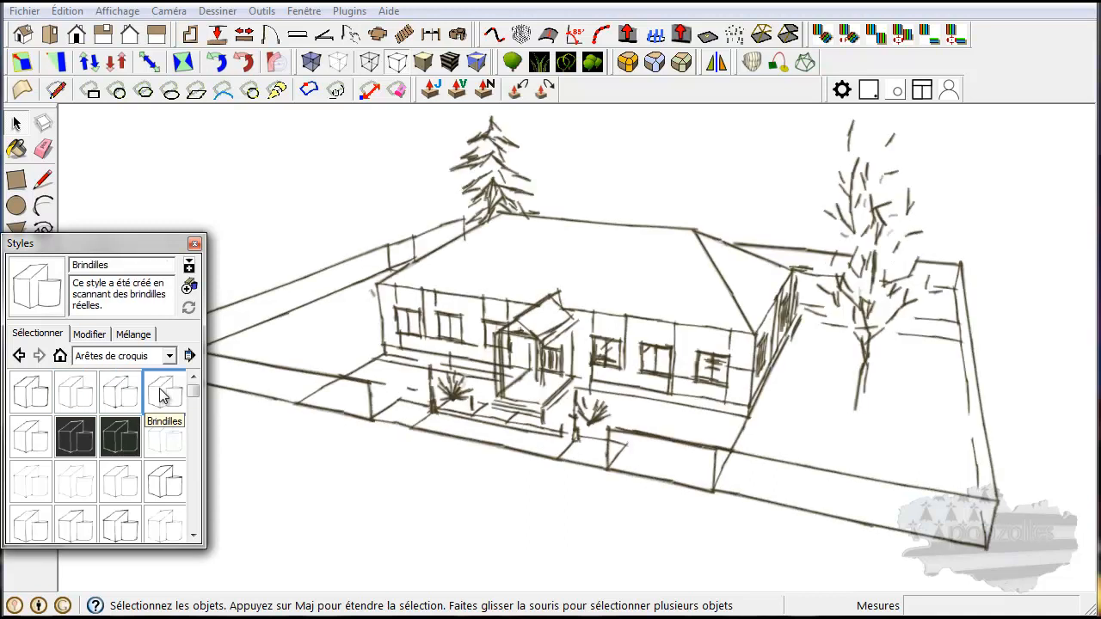
{"action": "left_click", "coordinate": [32, 439]}
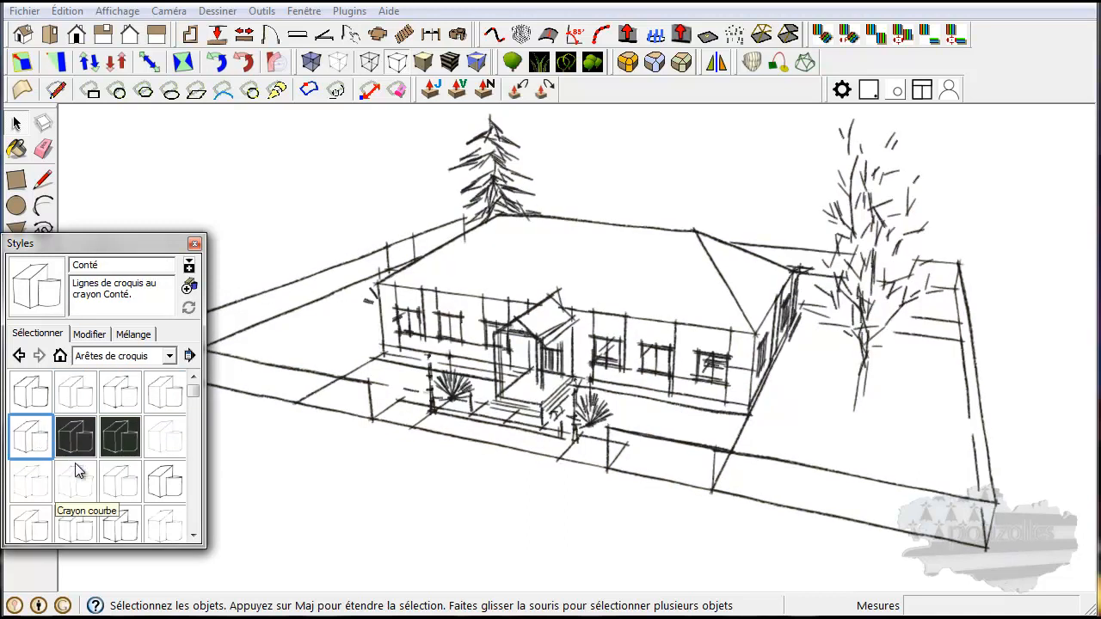
{"action": "left_click", "coordinate": [165, 485]}
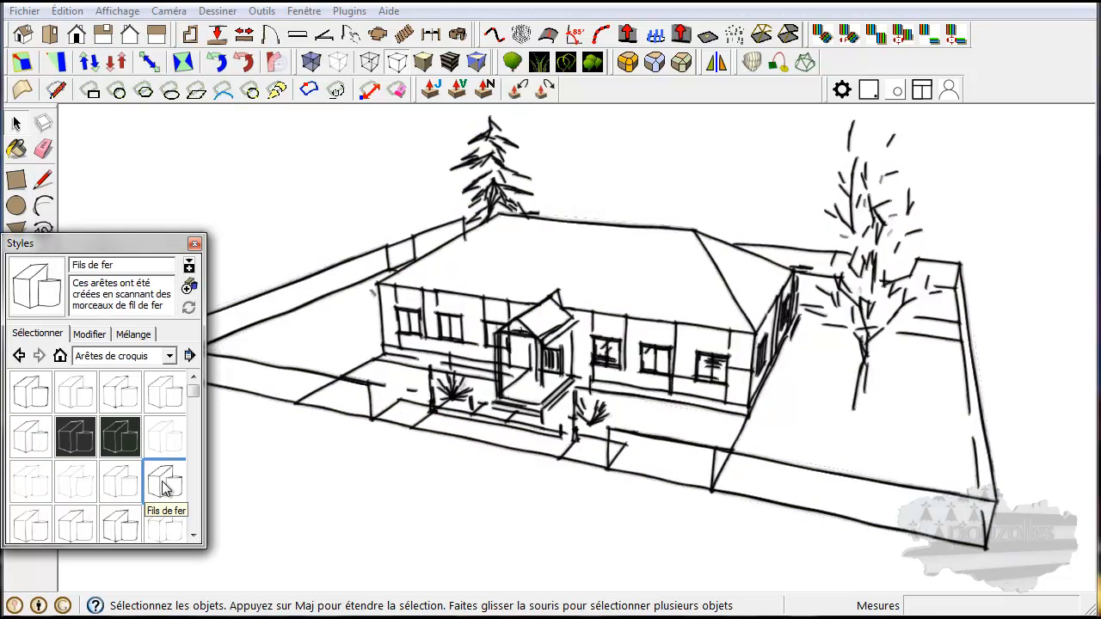
Step: Try both "Marqueur épais" styles and "Point de croix" from further down the sketch-edge collection
{"action": "left_click_drag", "start_coordinate": [192, 393], "coordinate": [191, 457]}
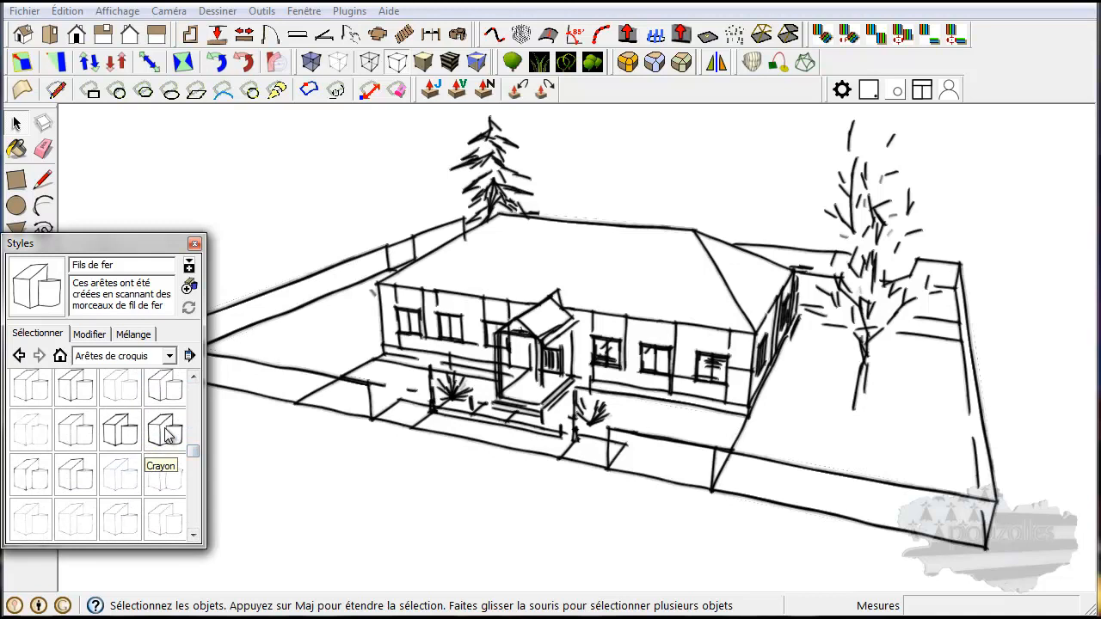
{"action": "left_click", "coordinate": [167, 435]}
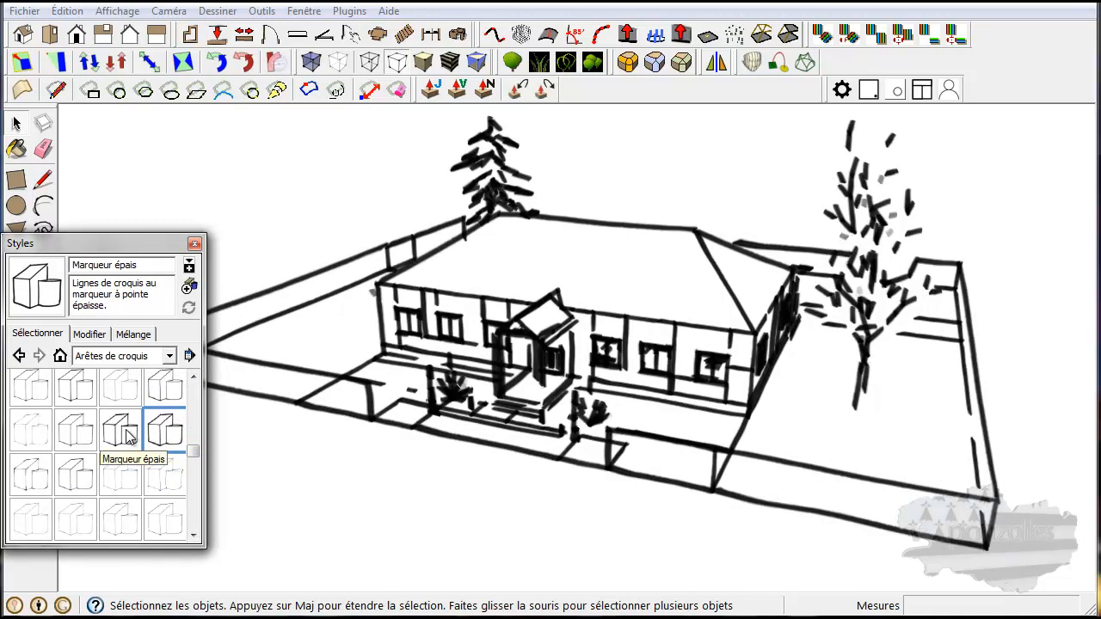
{"action": "left_click", "coordinate": [128, 437]}
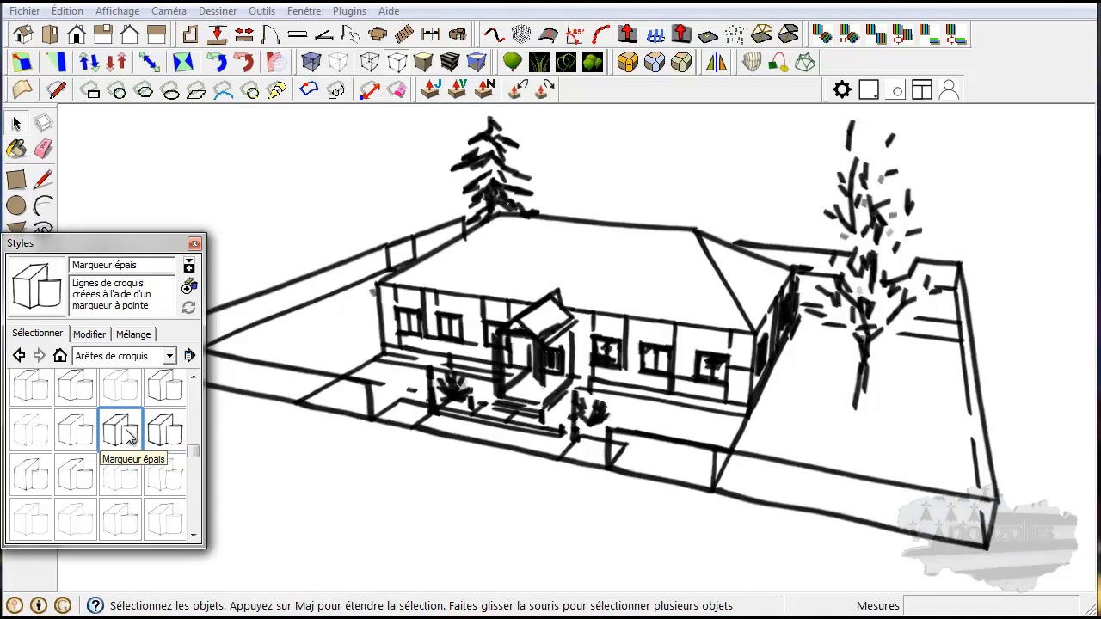
{"action": "left_click", "coordinate": [76, 474]}
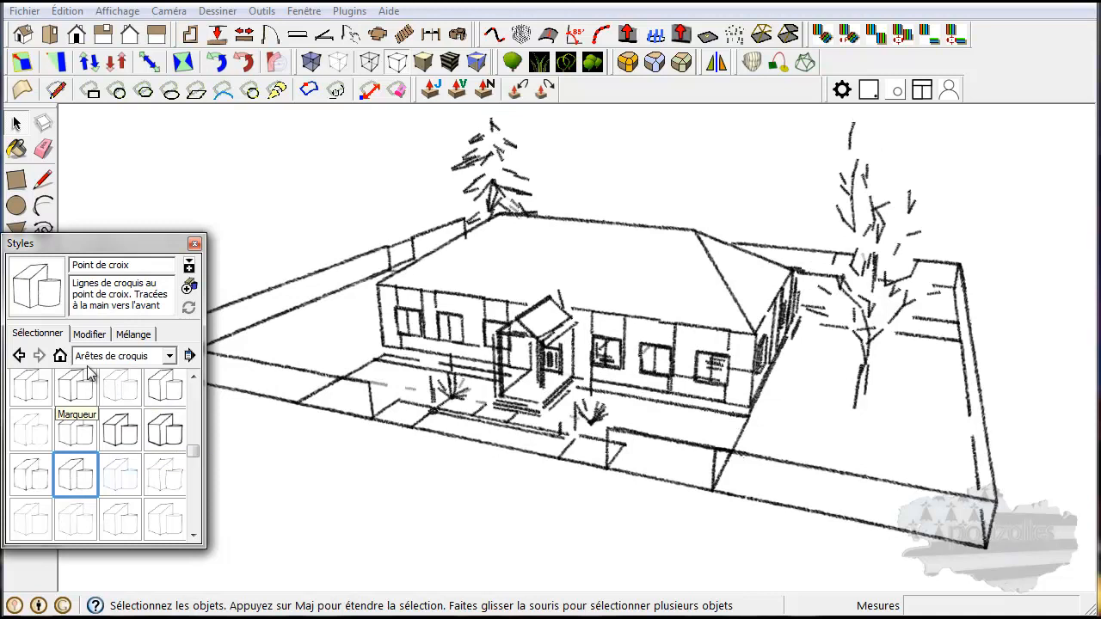
Step: Try the "Styles par défaut" collection on the house: the earth-tone modelling style, Filaire, Ligne cachée and Ombré
{"action": "left_click", "coordinate": [19, 355]}
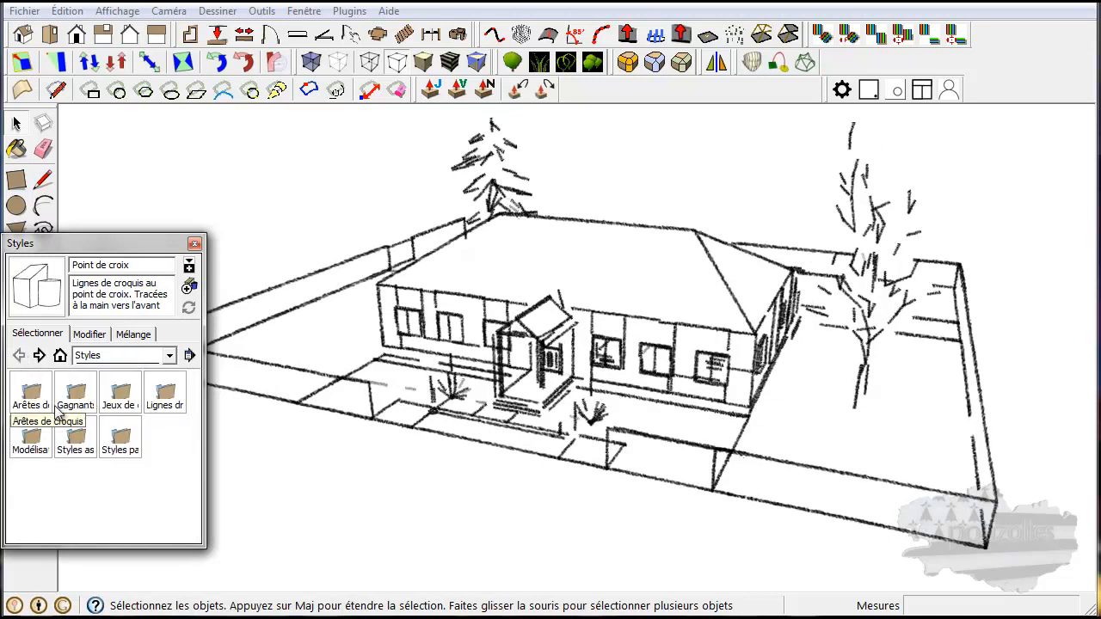
{"action": "double_click", "coordinate": [125, 441]}
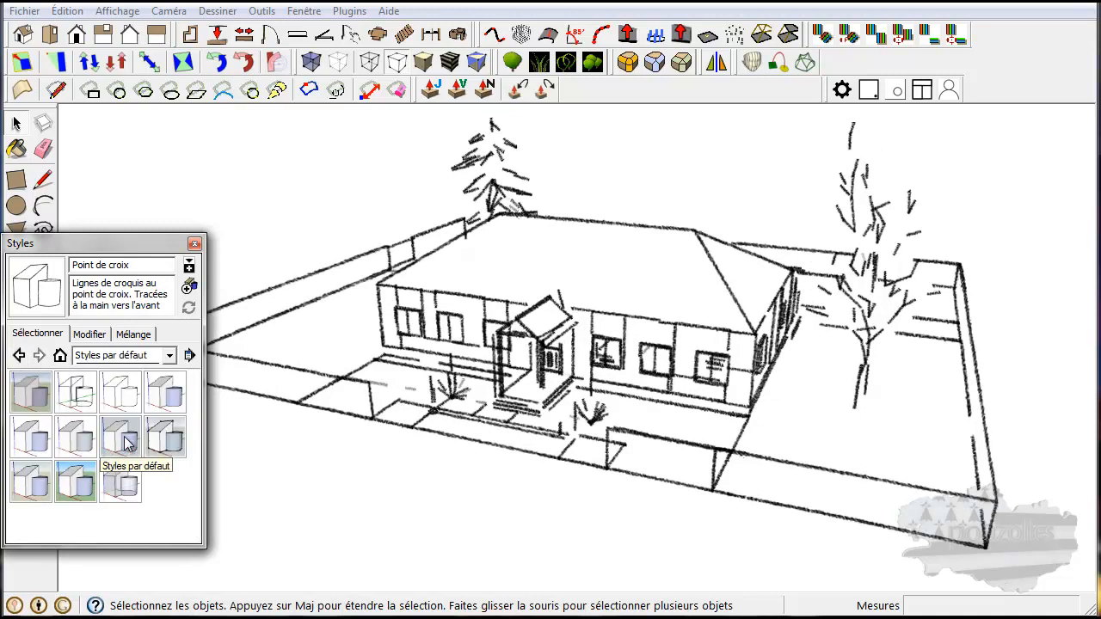
{"action": "left_click", "coordinate": [42, 403]}
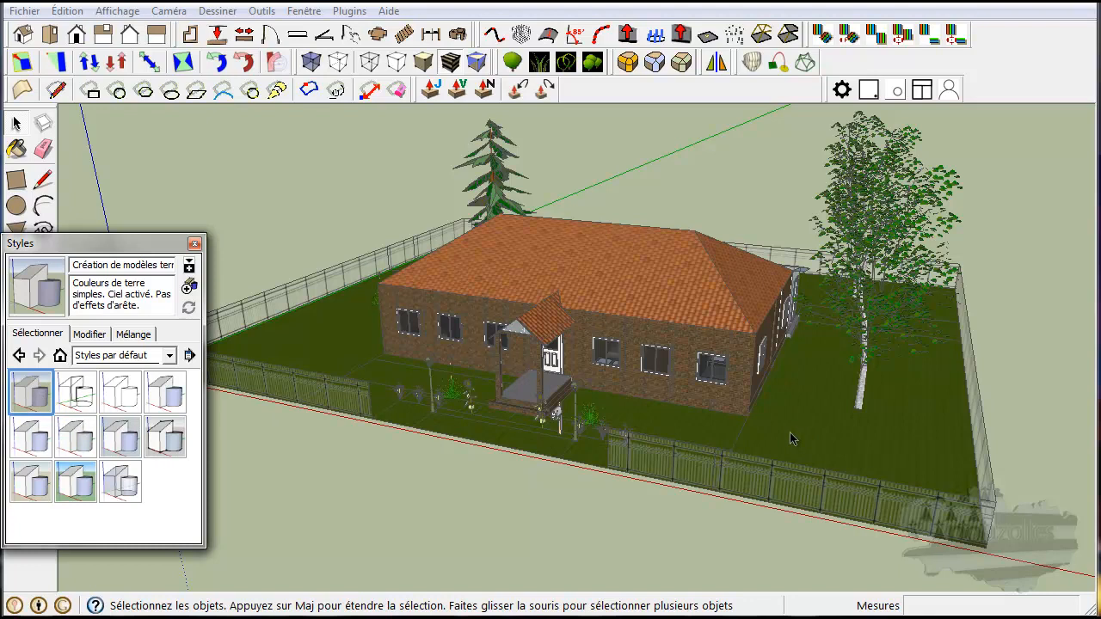
{"action": "left_click", "coordinate": [81, 393]}
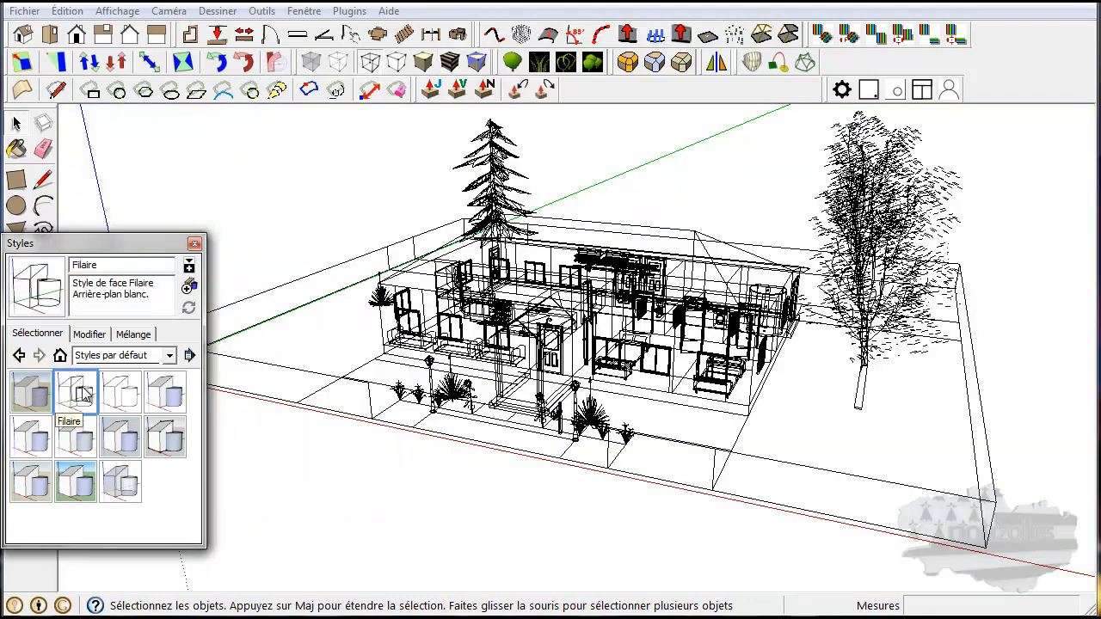
{"action": "middle_click_drag", "start_coordinate": [457, 467], "coordinate": [502, 462]}
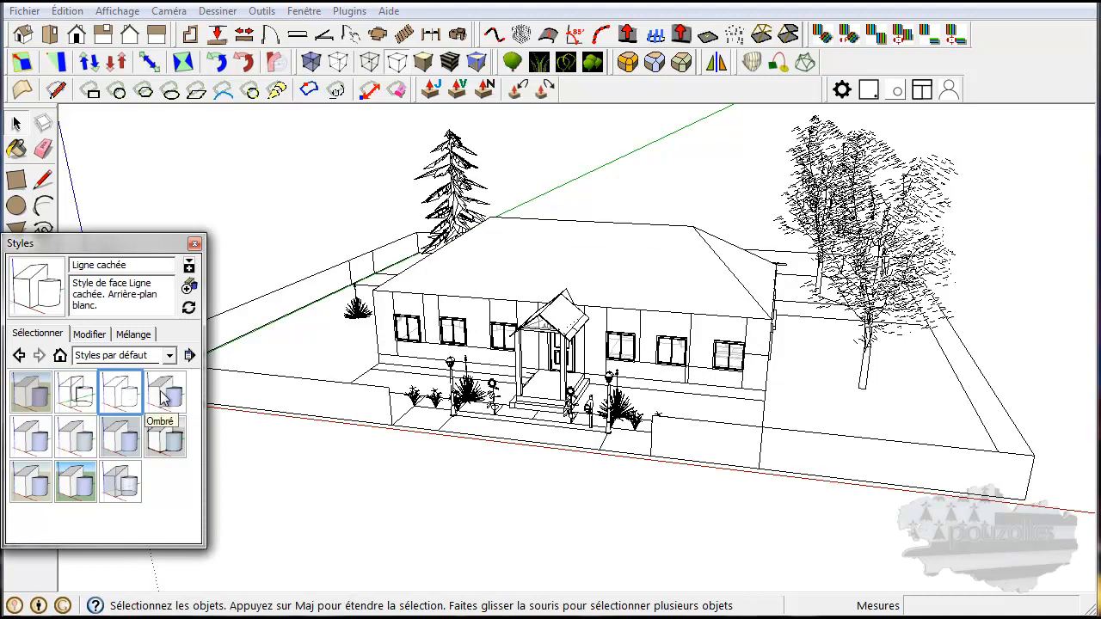
{"action": "left_click", "coordinate": [163, 396]}
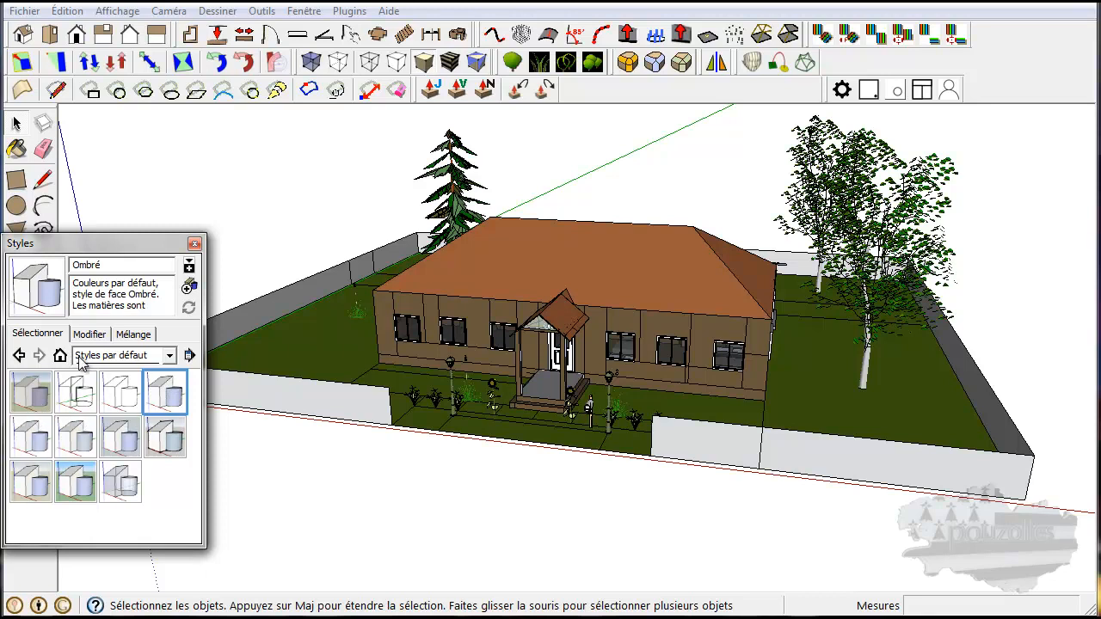
Step: Apply "Crayon sur marron clair" from the Style Builder contest winners and try it with textured faces before returning to hidden line
{"action": "left_click", "coordinate": [19, 355]}
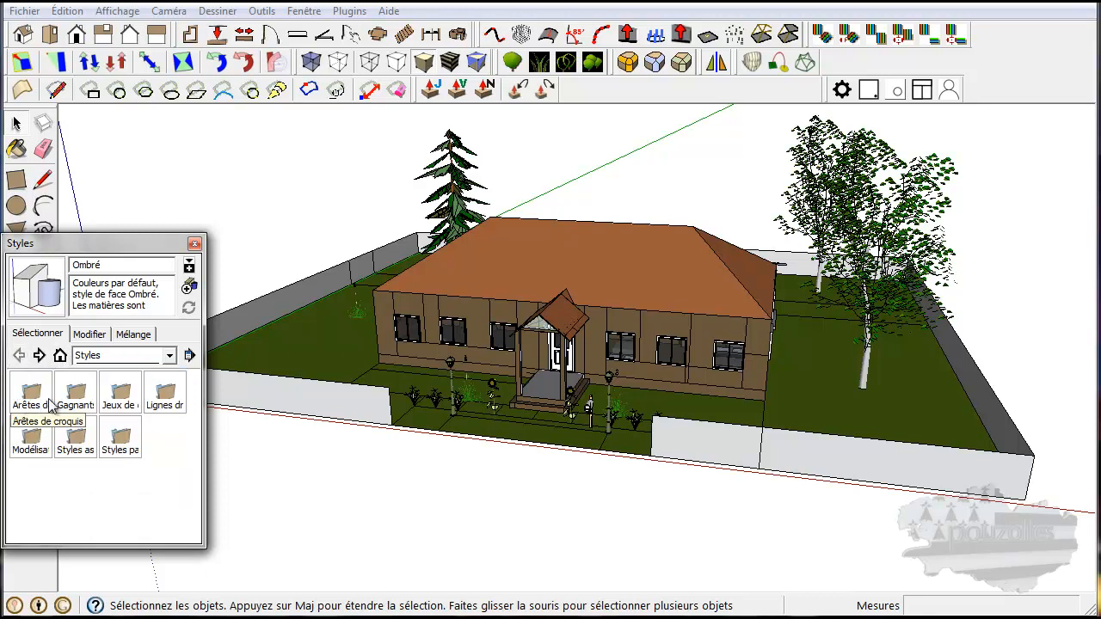
{"action": "double_click", "coordinate": [77, 394]}
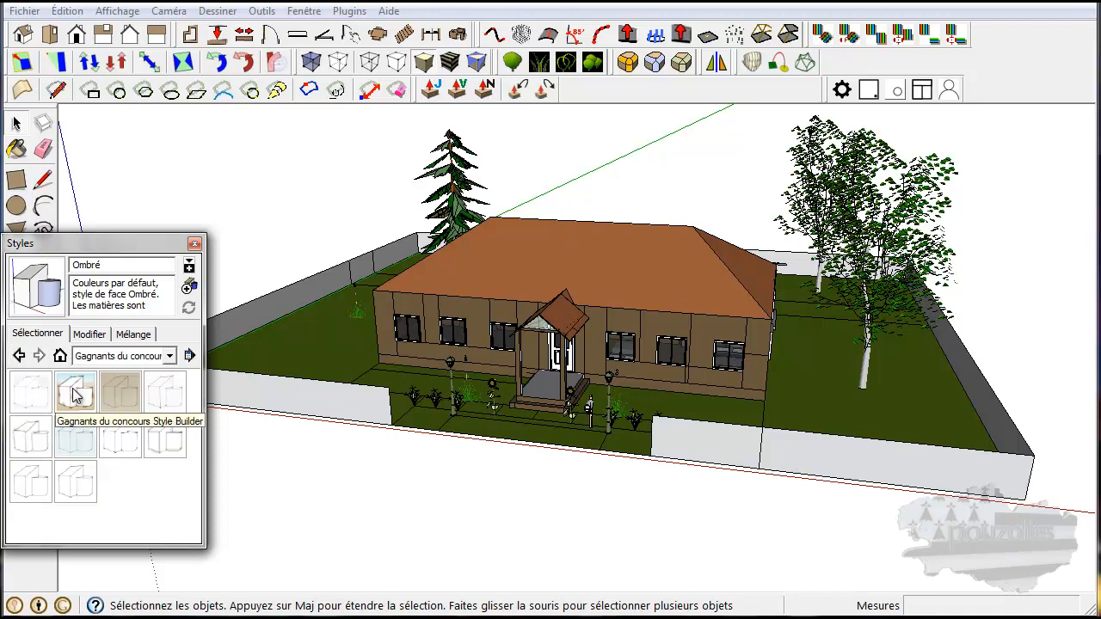
{"action": "left_click", "coordinate": [123, 390]}
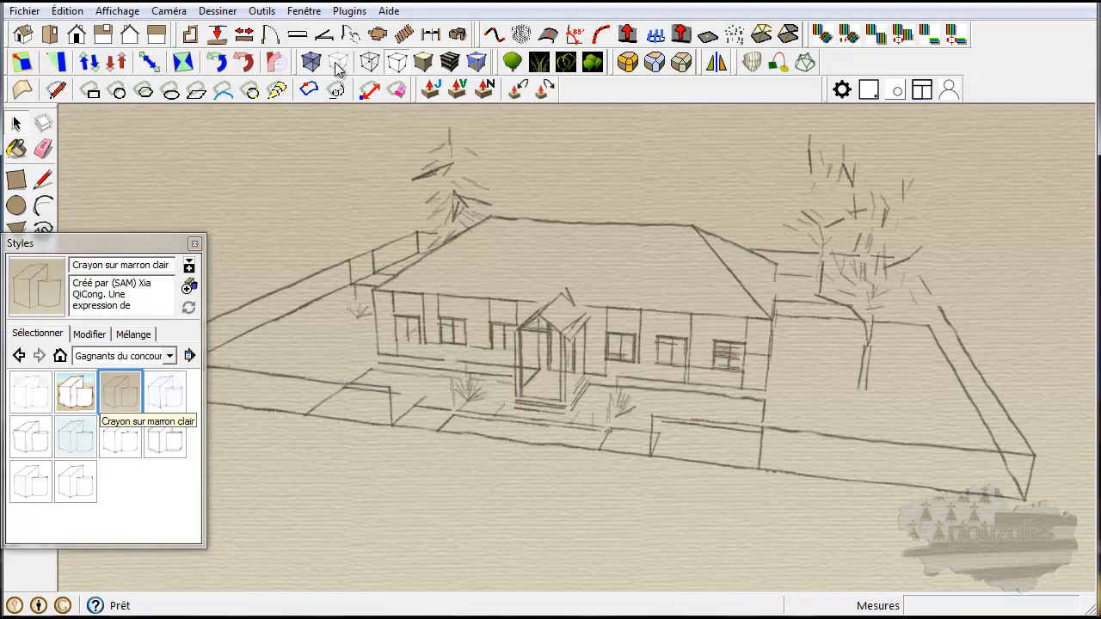
{"action": "left_click", "coordinate": [453, 67]}
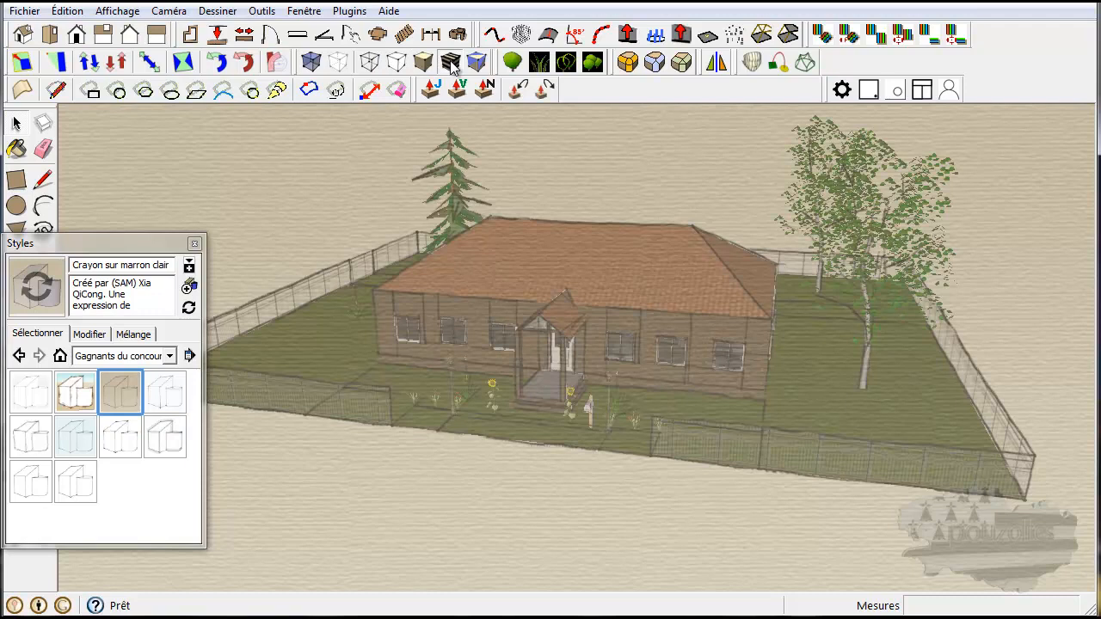
{"action": "left_click", "coordinate": [398, 64]}
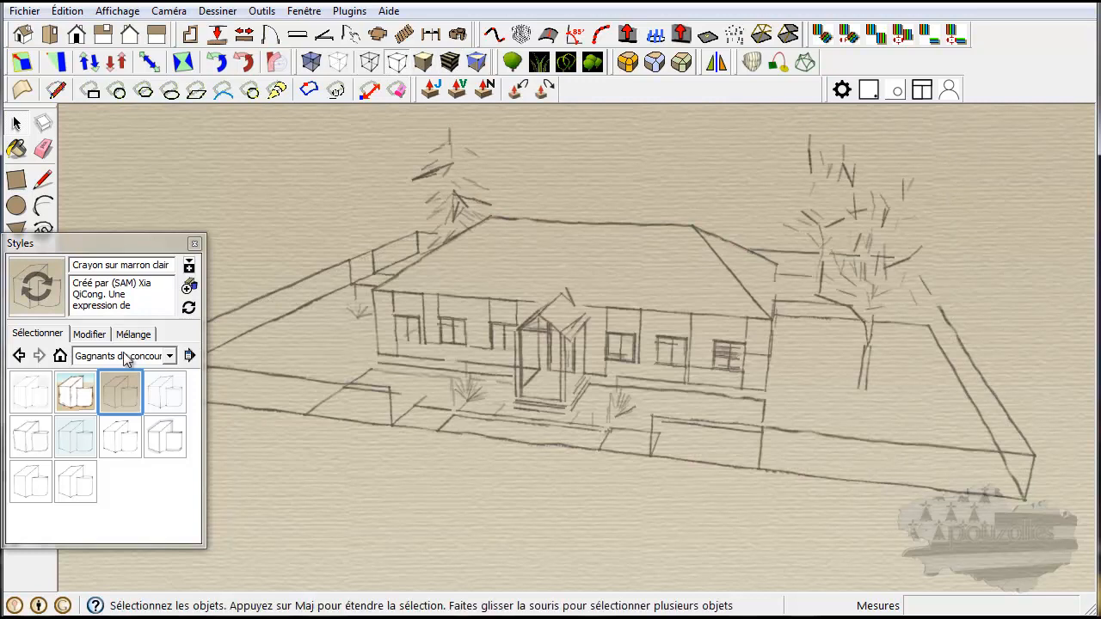
Step: Try the "Jeux de couleurs" styles 00 Couleurs par défaut, Beige et vert, Bleu et orange, Bleus, Brique rouge, Brun rougeâtre and Bruns on the house
{"action": "left_click", "coordinate": [19, 355]}
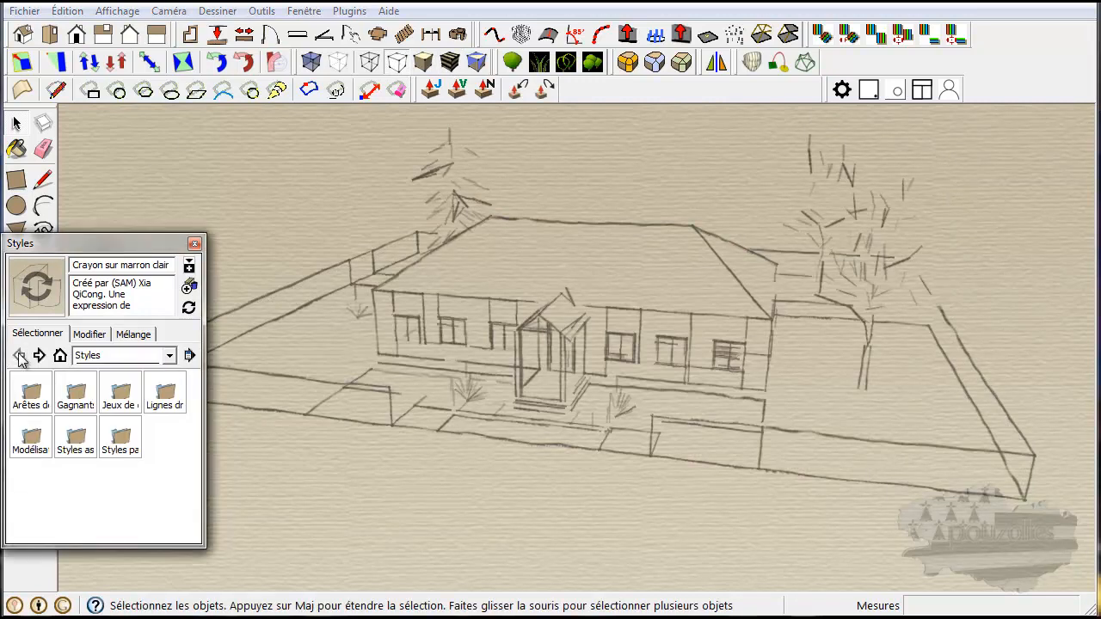
{"action": "double_click", "coordinate": [118, 397]}
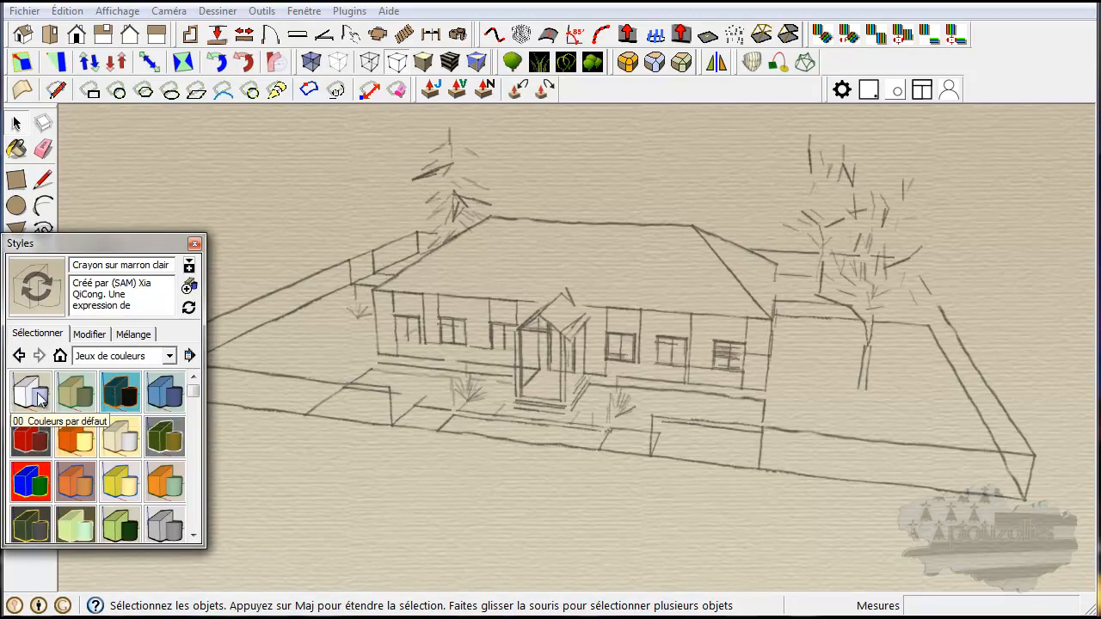
{"action": "left_click", "coordinate": [40, 397]}
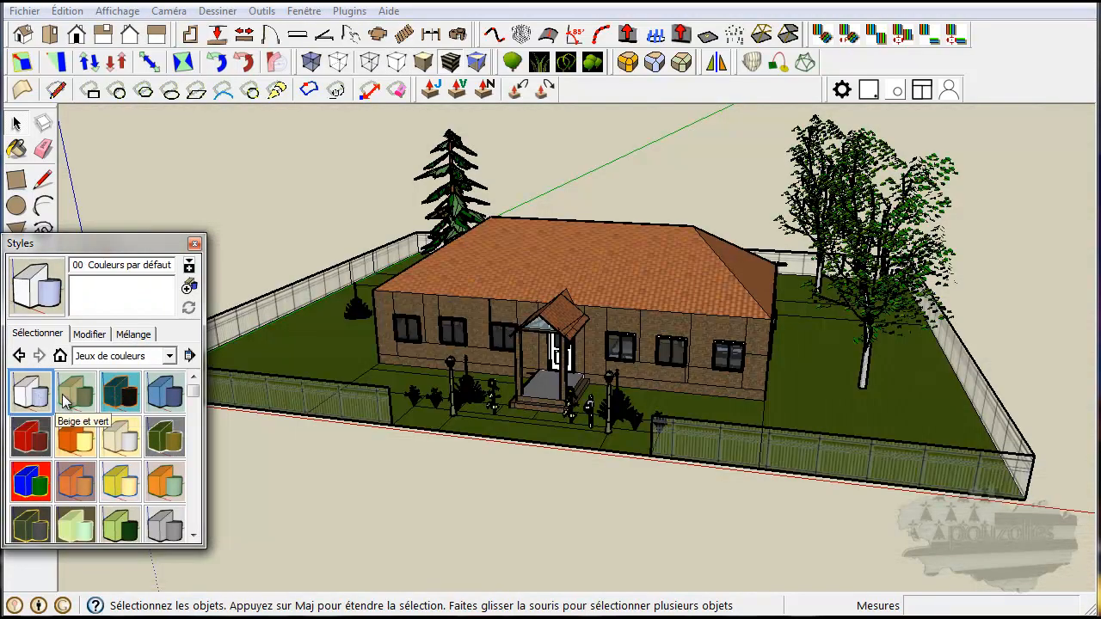
{"action": "left_click", "coordinate": [74, 398]}
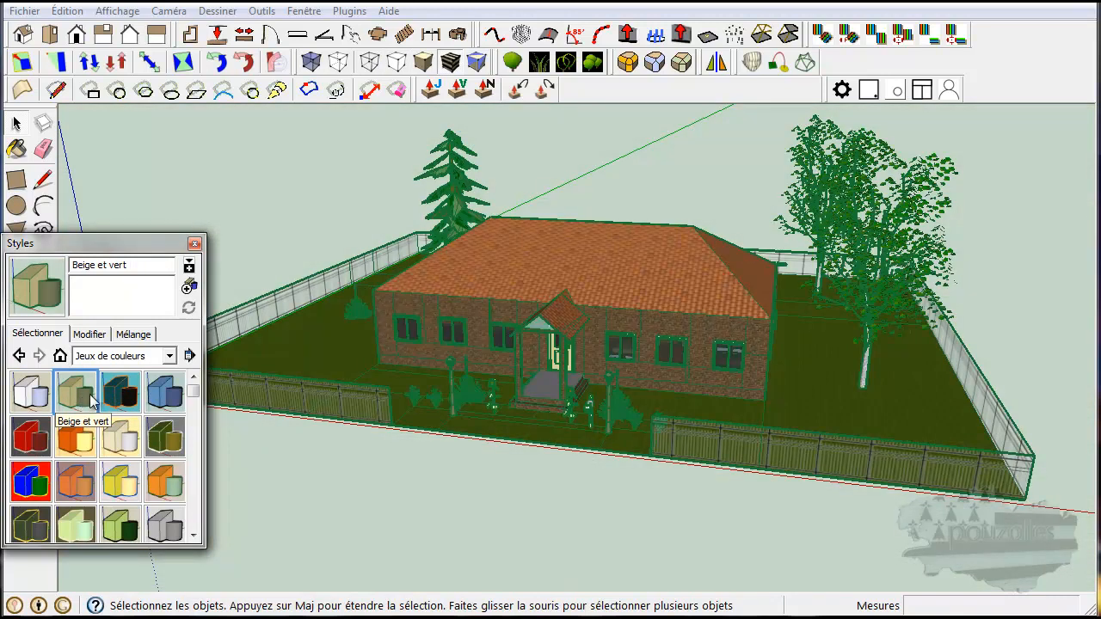
{"action": "left_click", "coordinate": [135, 402]}
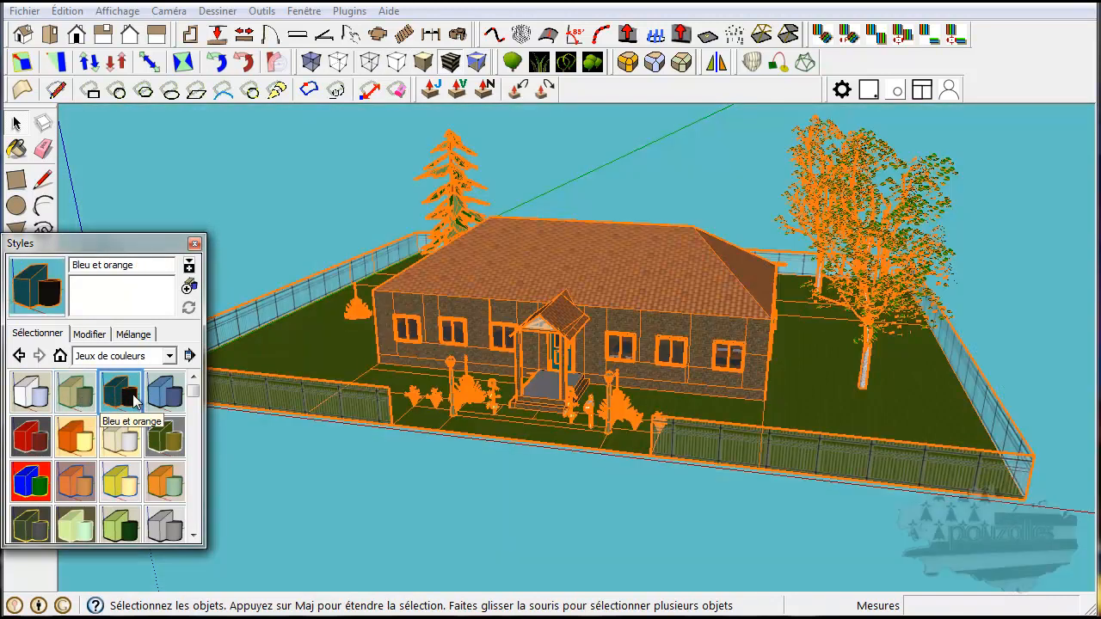
{"action": "left_click", "coordinate": [163, 395]}
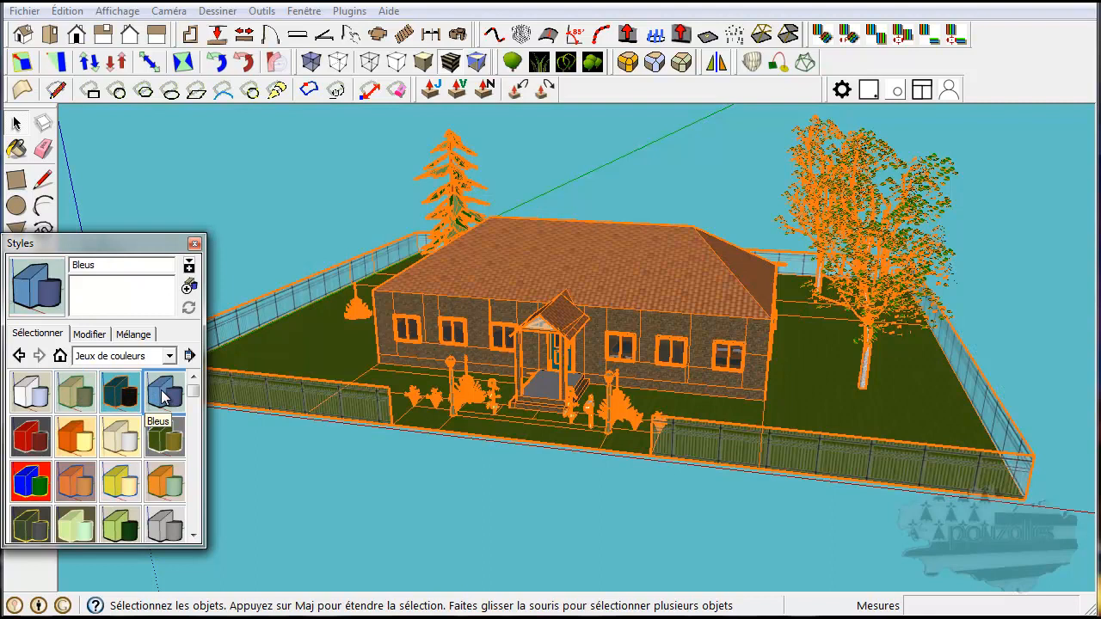
{"action": "left_click", "coordinate": [32, 440]}
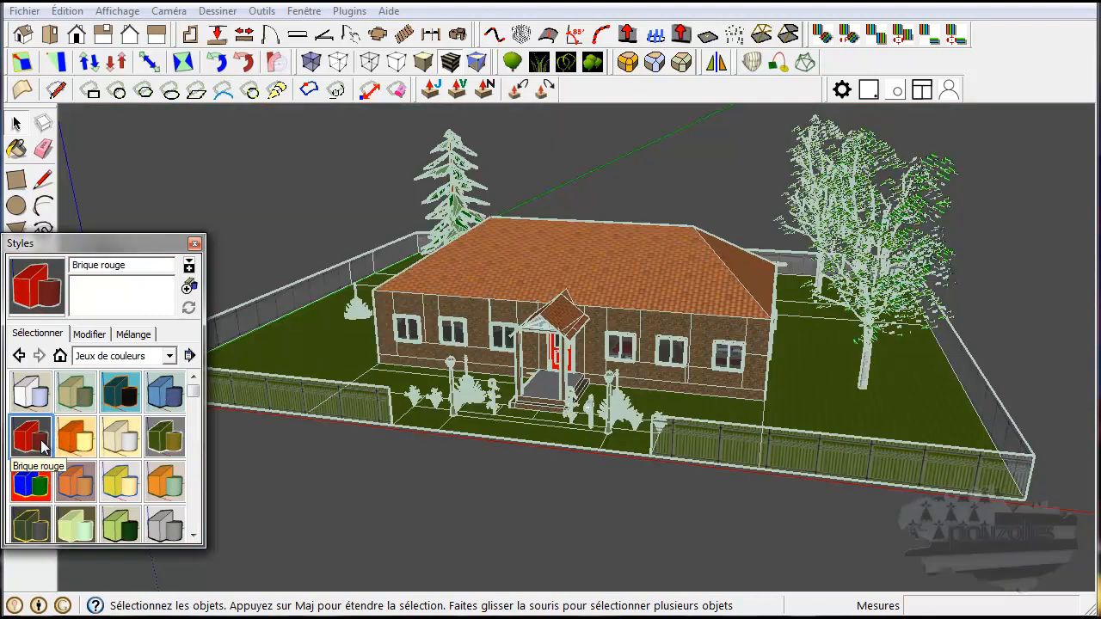
{"action": "left_click", "coordinate": [77, 437]}
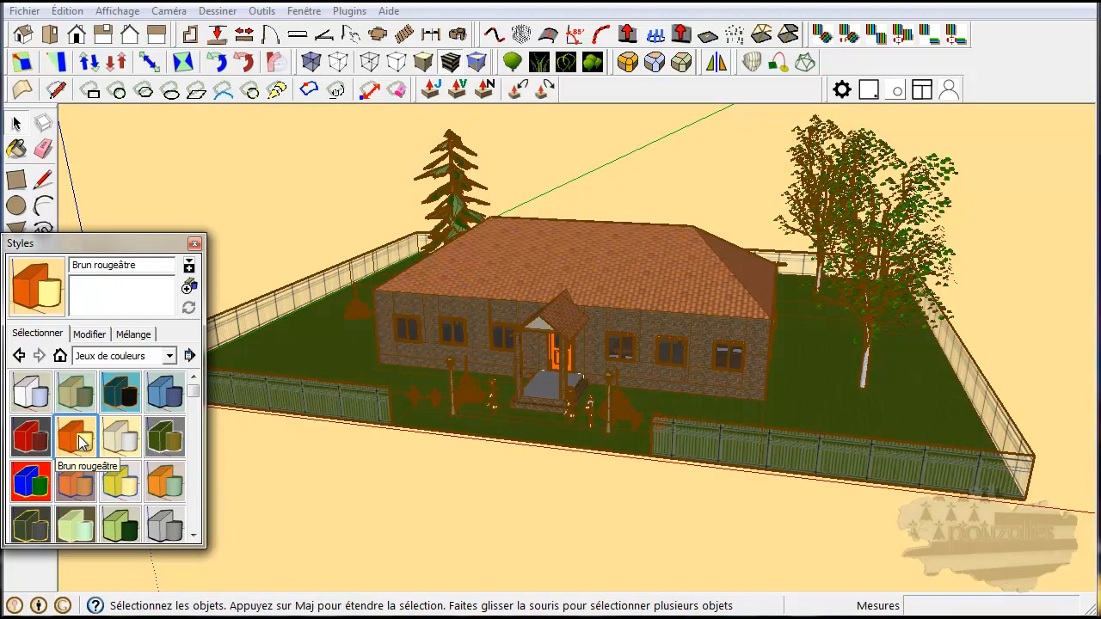
{"action": "left_click", "coordinate": [120, 438]}
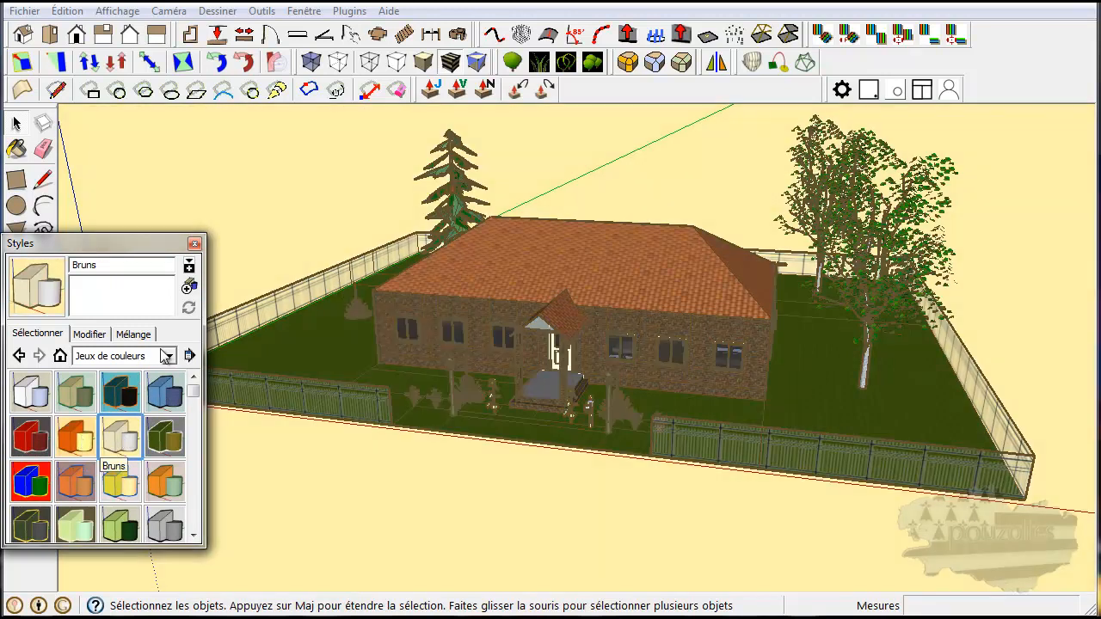
Step: Try several "Styles assortis" on the house, including CAO générique and Dégradé PSO, and settle on "Vignette PSO"
{"action": "left_click", "coordinate": [19, 356]}
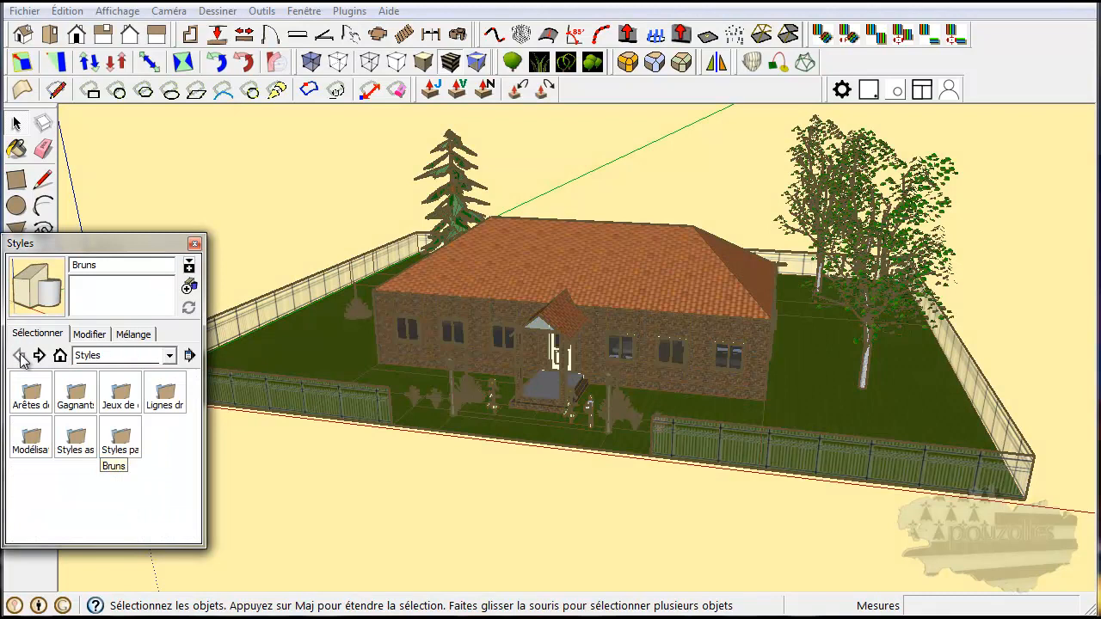
{"action": "left_click", "coordinate": [73, 438]}
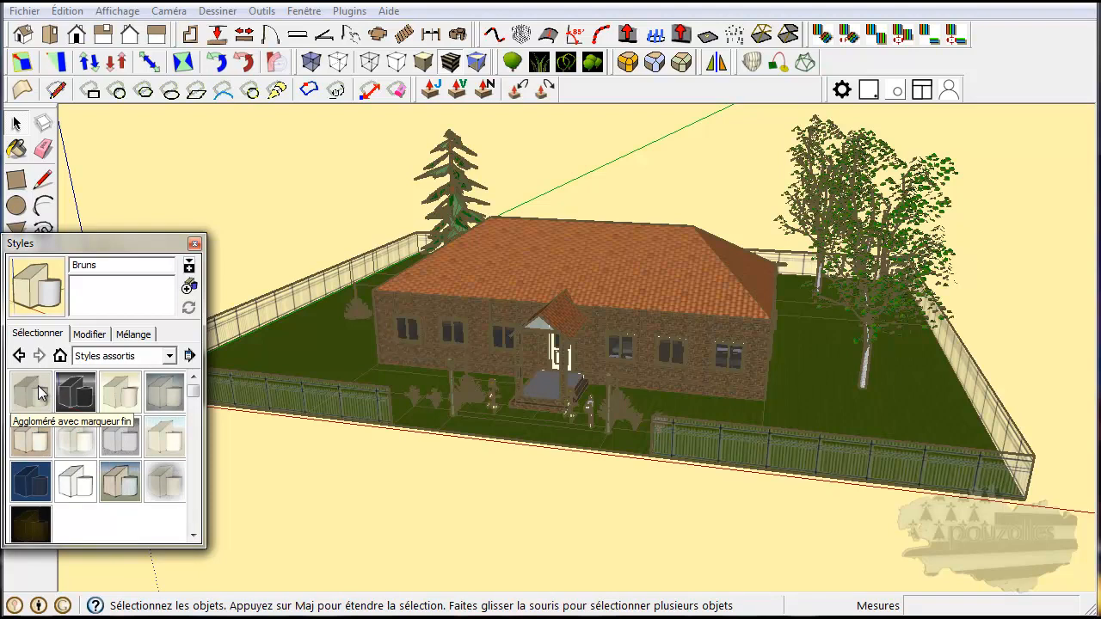
{"action": "left_click", "coordinate": [32, 391]}
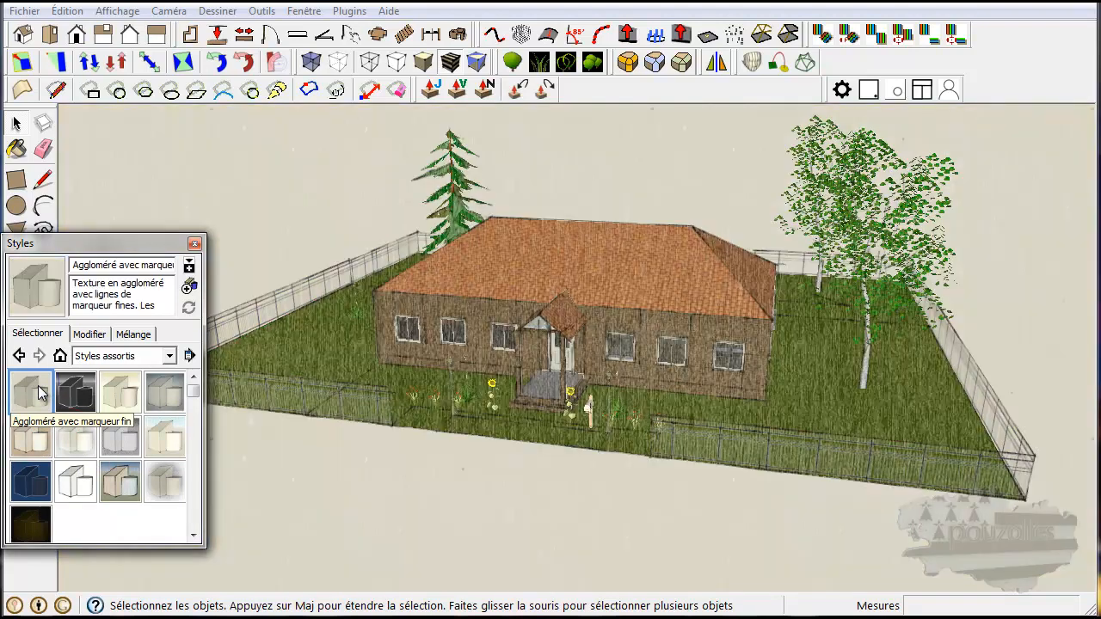
{"action": "left_click", "coordinate": [83, 397]}
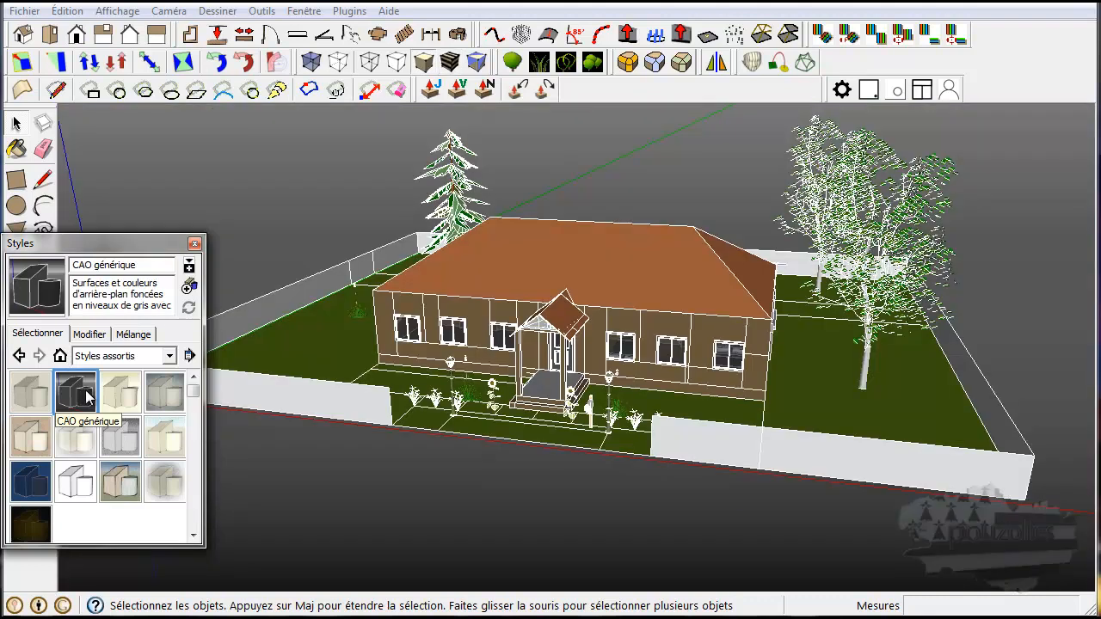
{"action": "left_click", "coordinate": [122, 396]}
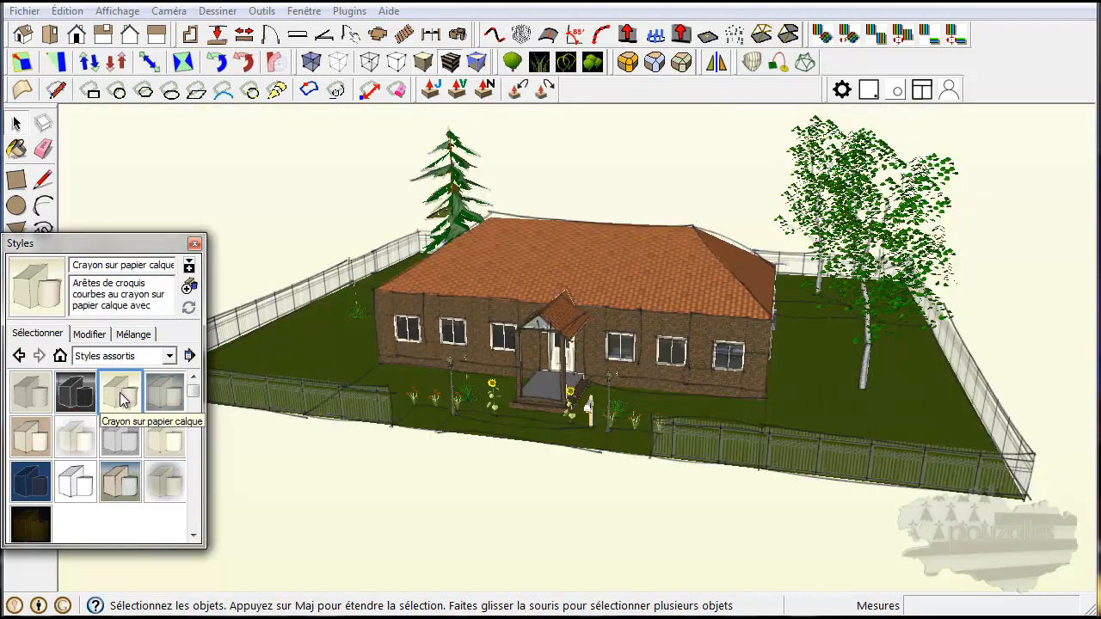
{"action": "left_click", "coordinate": [160, 396]}
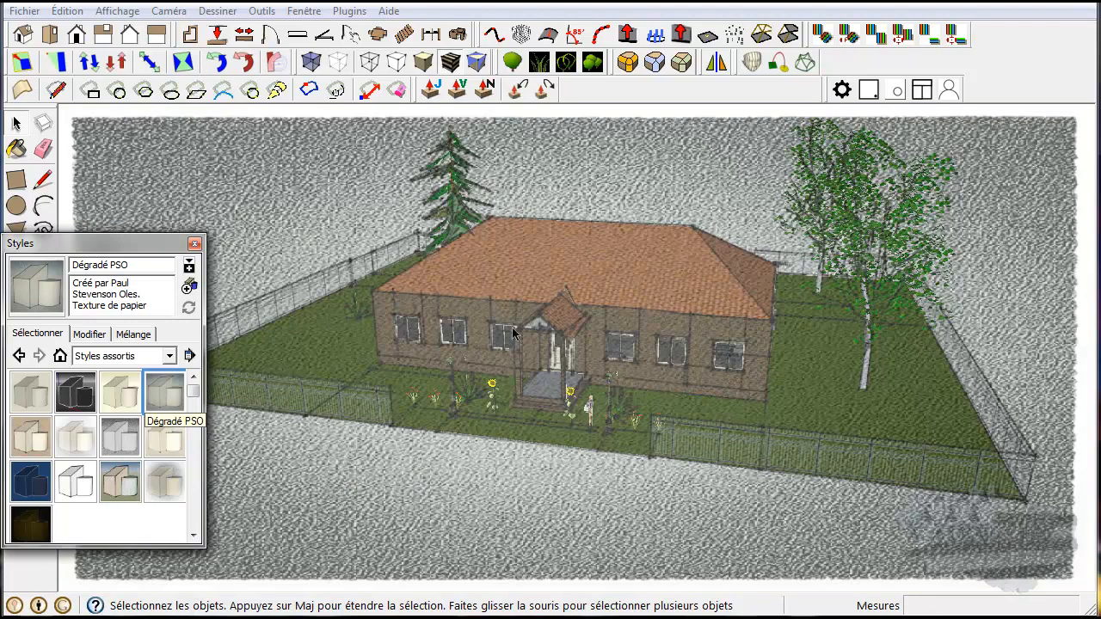
{"action": "left_click", "coordinate": [168, 489]}
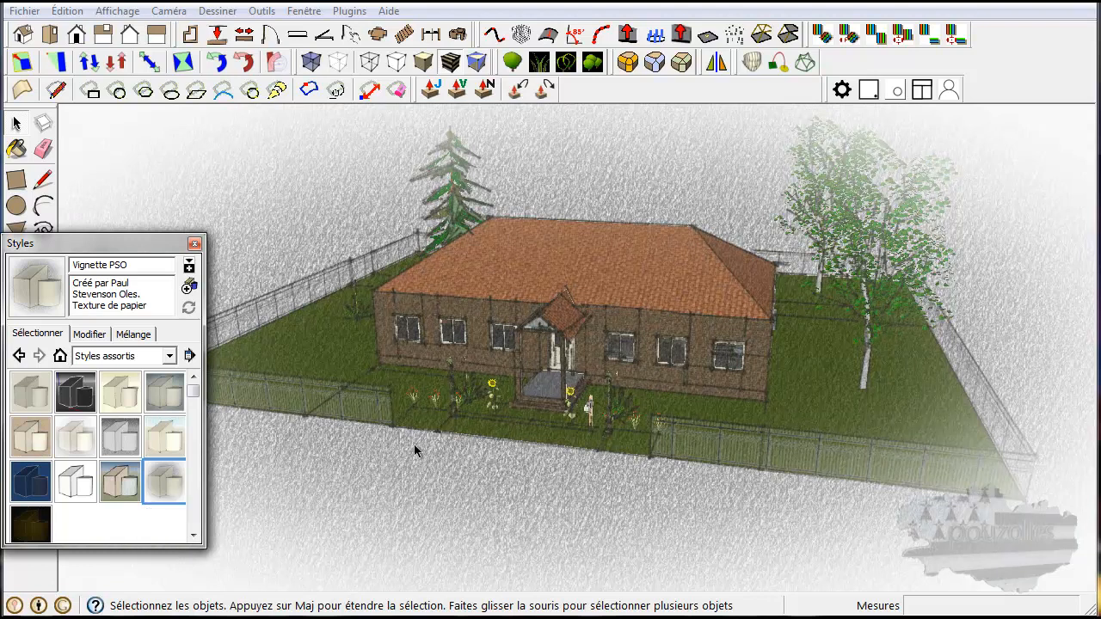
{"action": "left_click", "coordinate": [193, 244]}
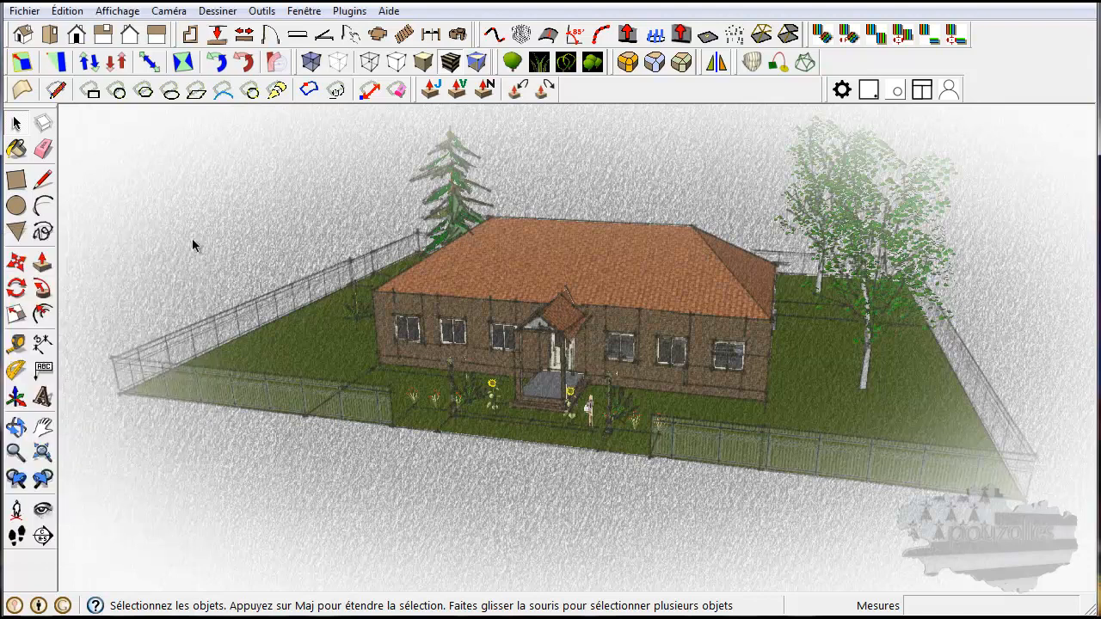
Step: Start a new blank model in place of the house model
{"action": "left_click", "coordinate": [24, 12]}
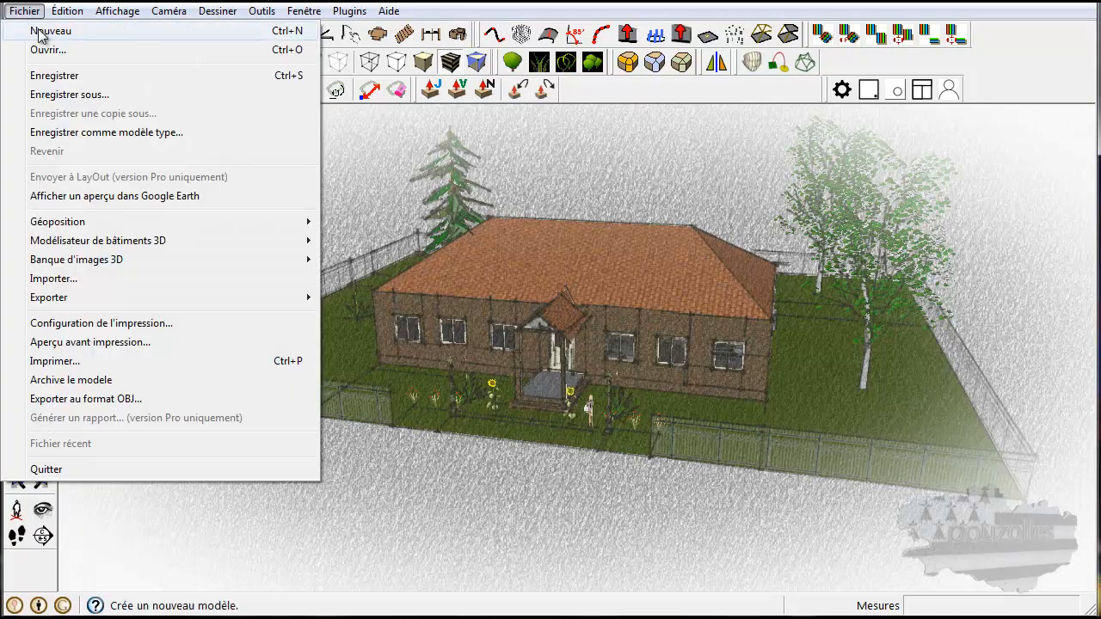
{"action": "left_click", "coordinate": [39, 31]}
{"action": "left_click", "coordinate": [586, 347]}
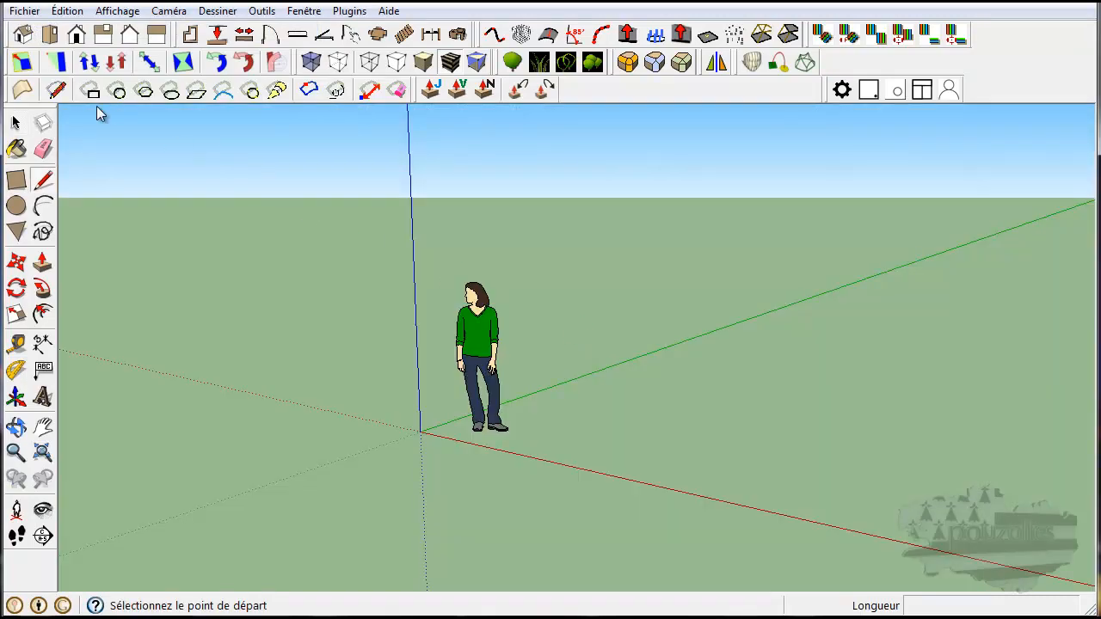
Step: Begin a file import and browse to the "Nouveau dossier (3)" folder in the Images library
{"action": "left_click", "coordinate": [26, 11]}
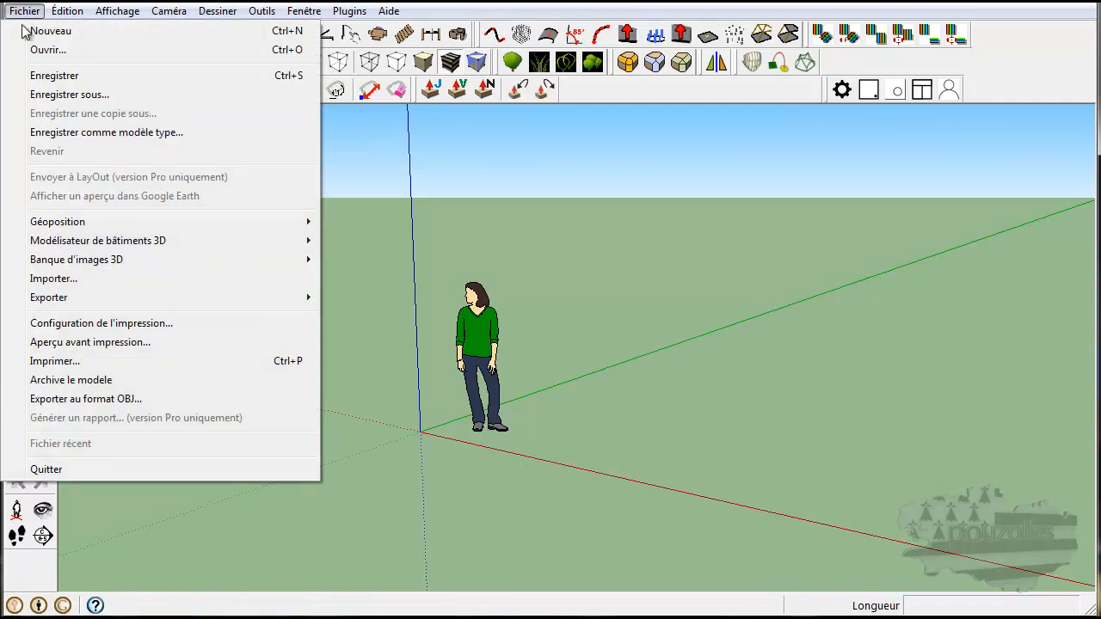
{"action": "left_click", "coordinate": [41, 280]}
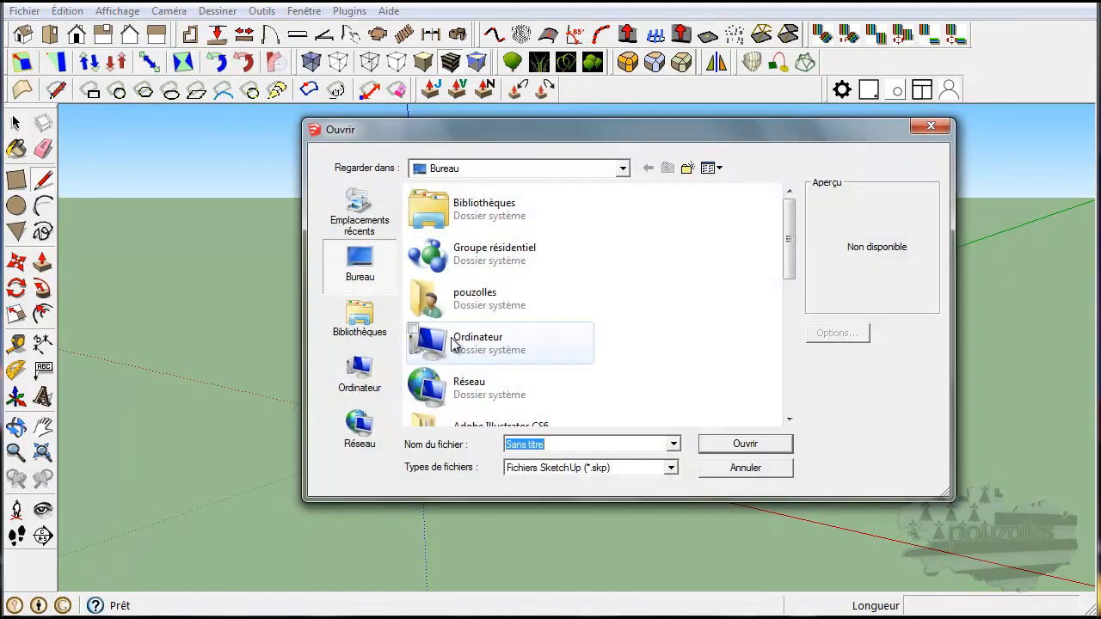
{"action": "left_click", "coordinate": [359, 314]}
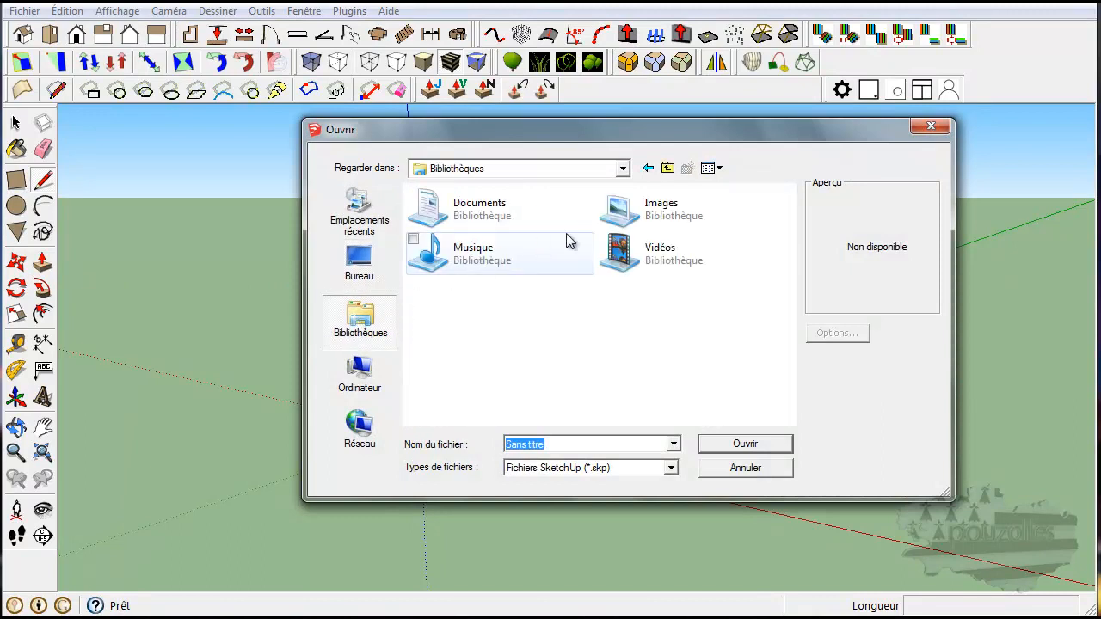
{"action": "double_click", "coordinate": [613, 216]}
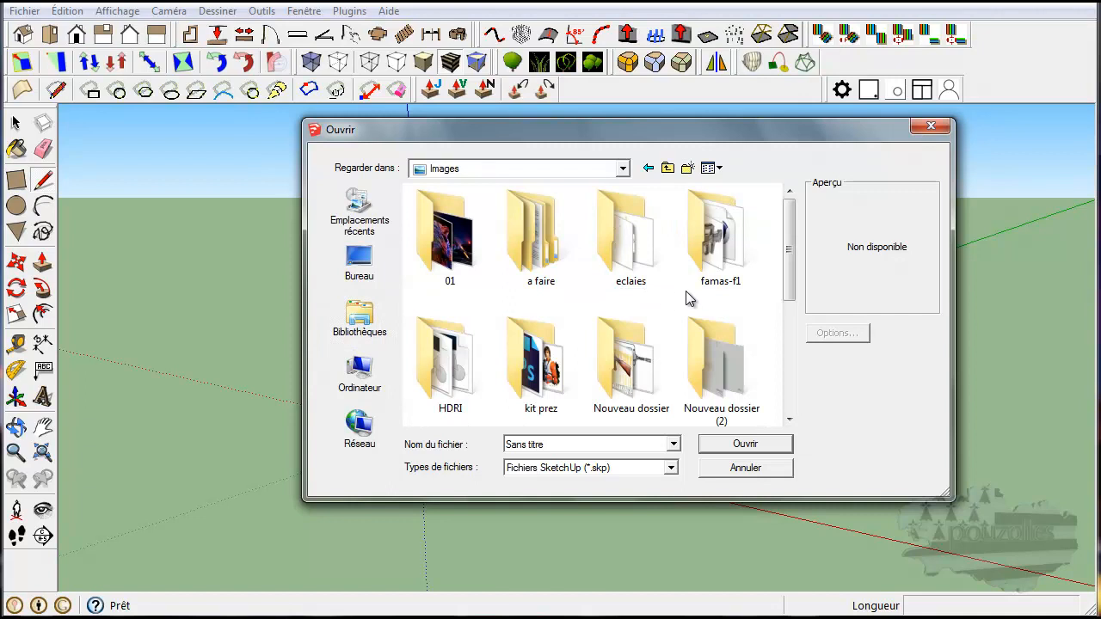
{"action": "left_click_drag", "start_coordinate": [789, 284], "coordinate": [789, 342]}
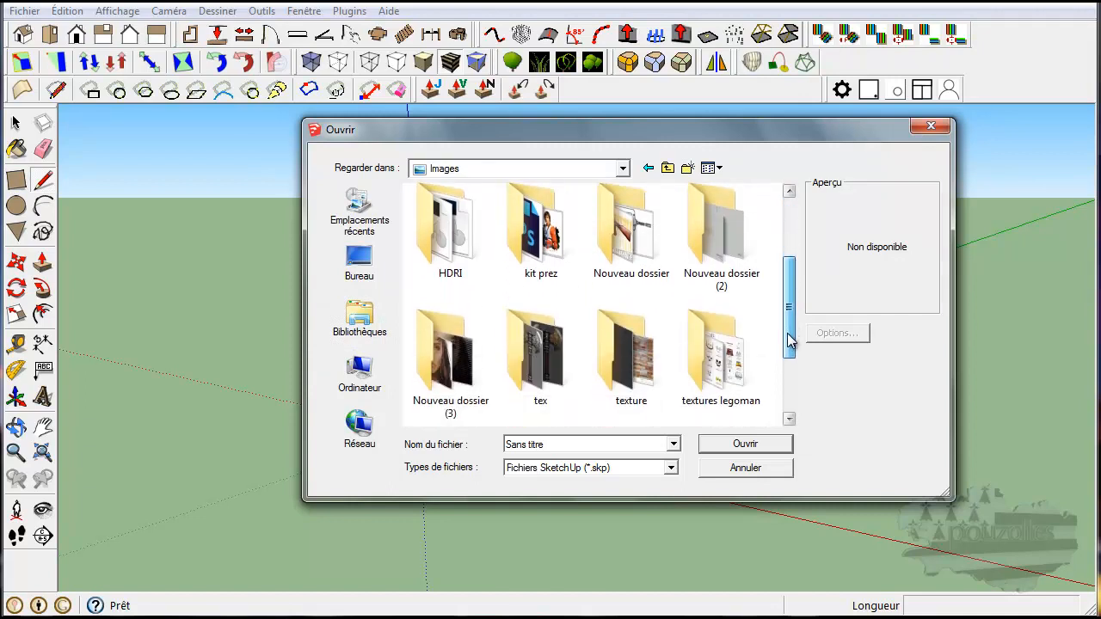
{"action": "double_click", "coordinate": [441, 356]}
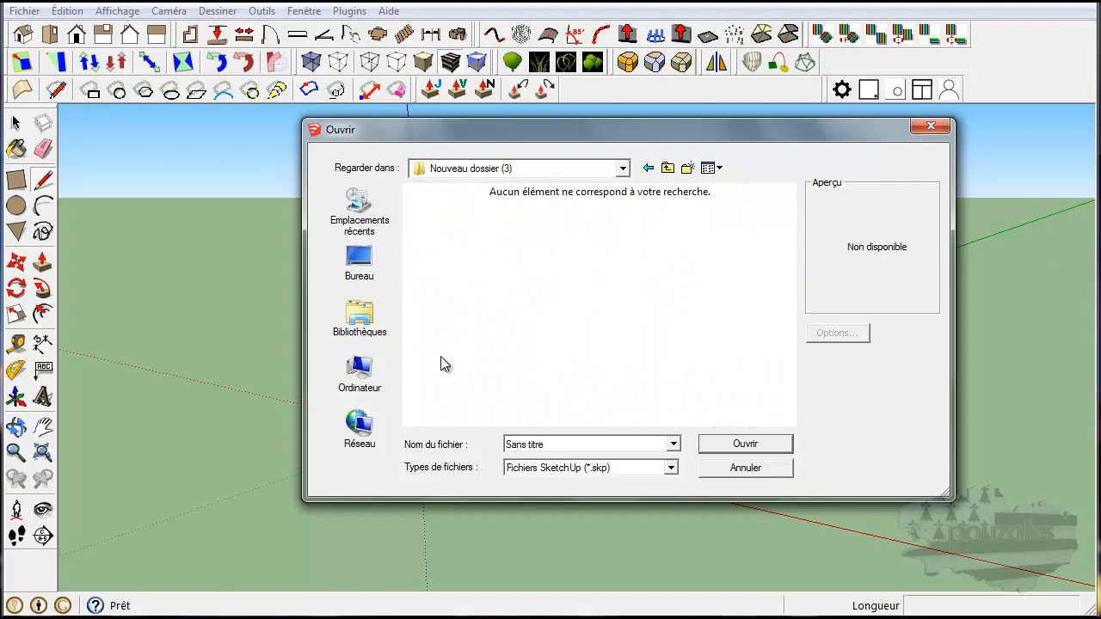
Step: Import the first "angelinejolie1-jpg" picture as an image, listing all supported image types, and place it upright beside the standing figure
{"action": "left_click", "coordinate": [671, 469]}
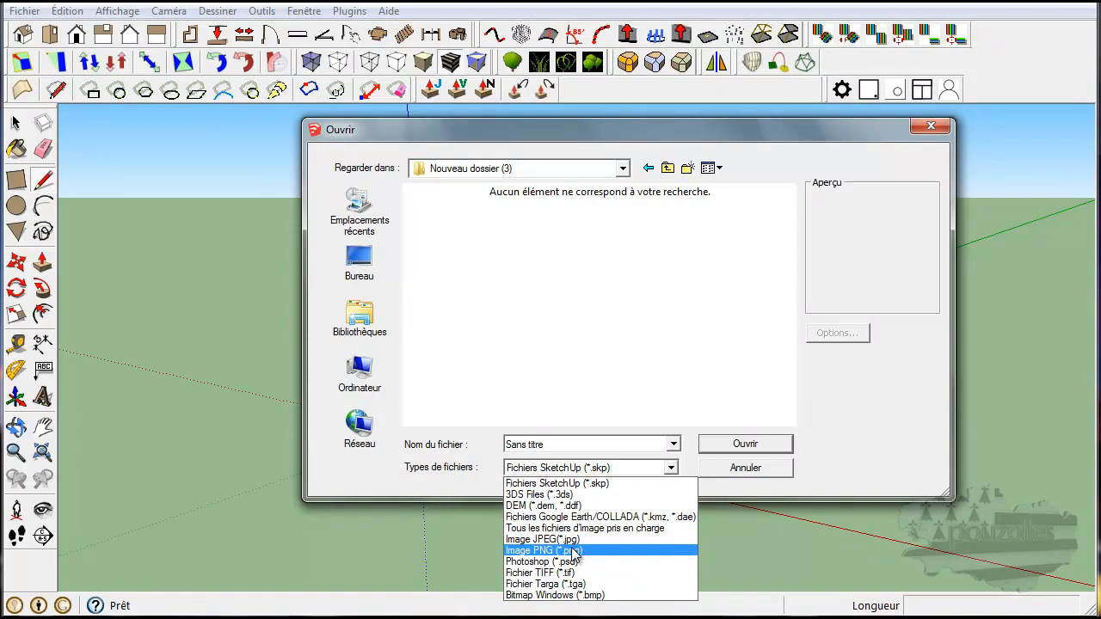
{"action": "left_click", "coordinate": [589, 528]}
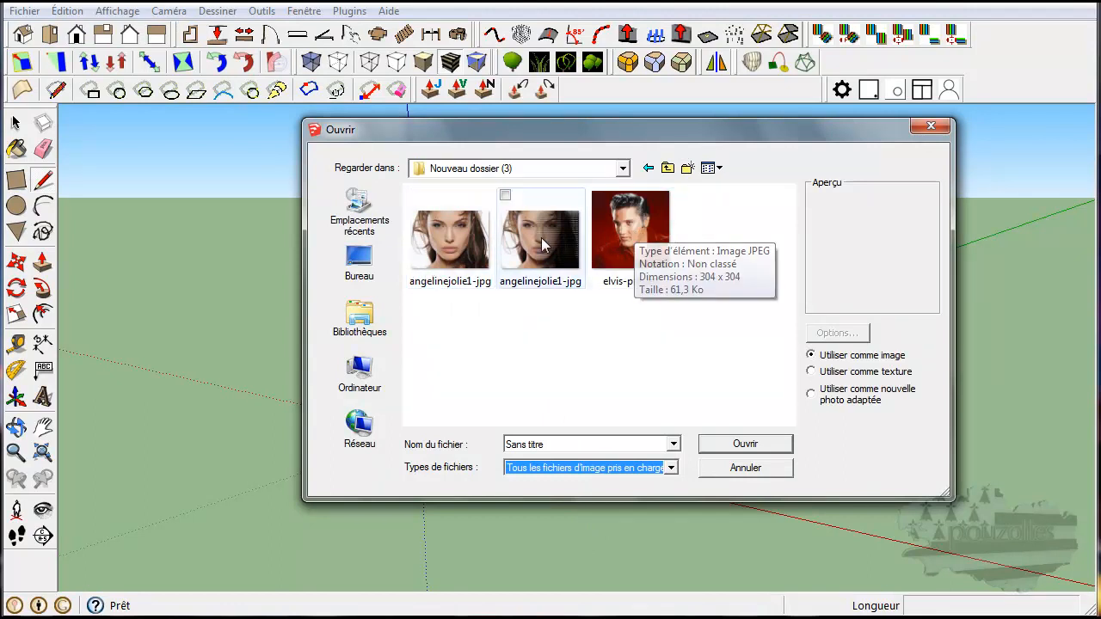
{"action": "double_click", "coordinate": [449, 241]}
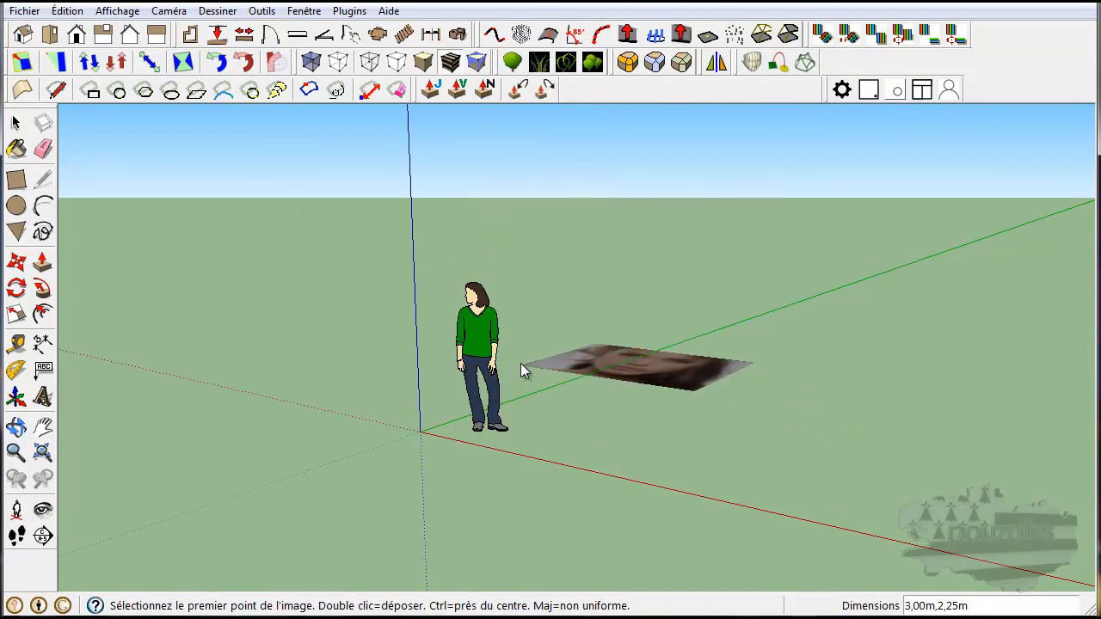
{"action": "left_click", "coordinate": [420, 431]}
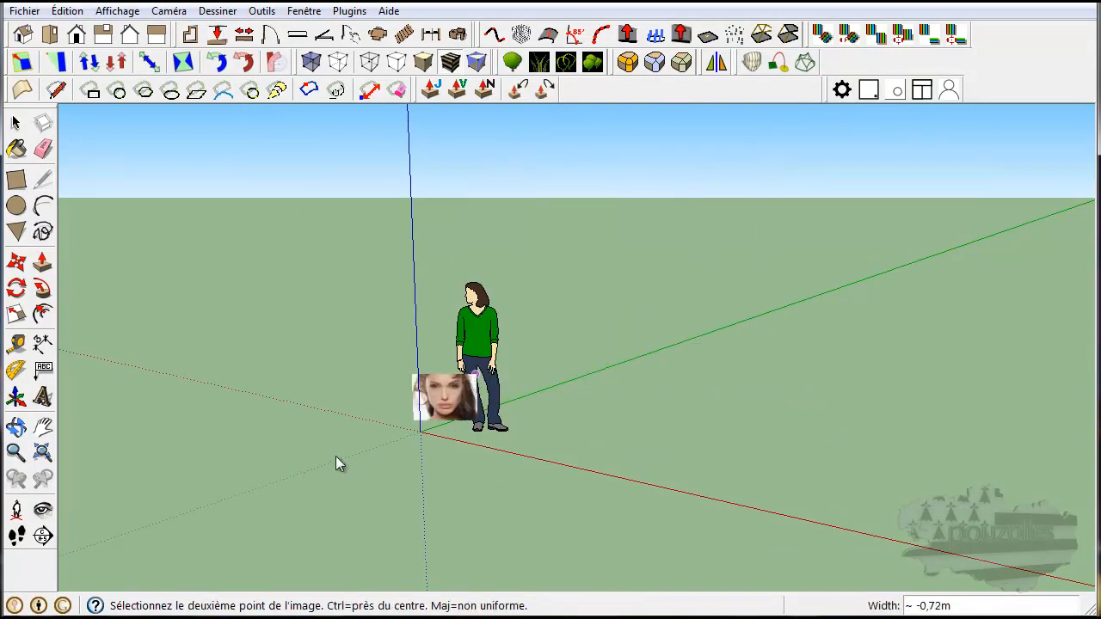
{"action": "left_click", "coordinate": [104, 520]}
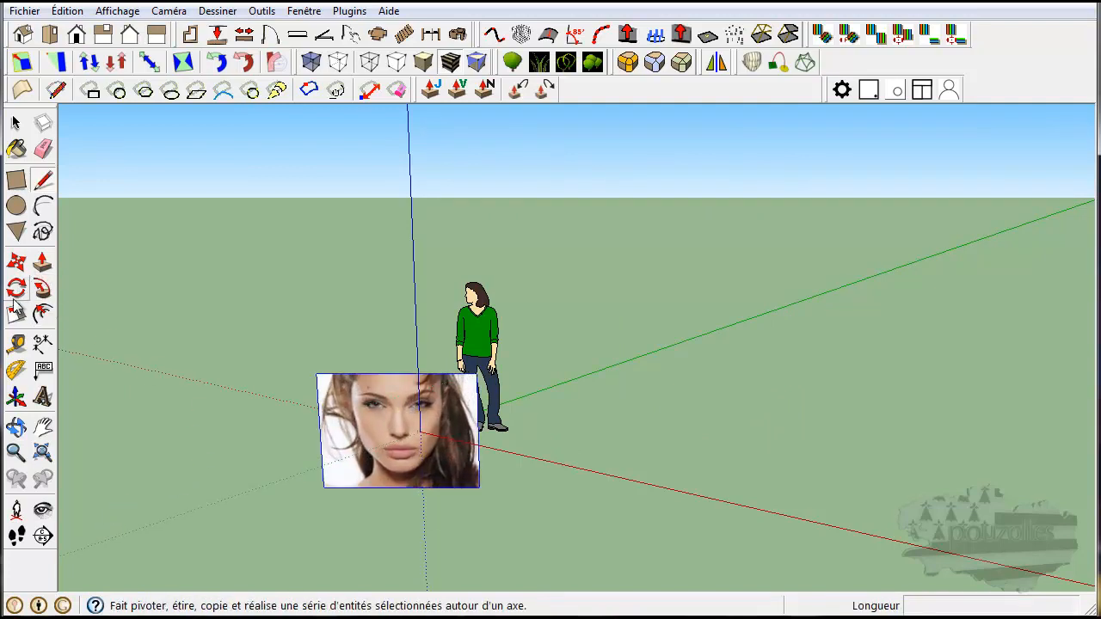
Step: Scale the imported portrait up uniformly from its upper corner by a factor of 2.50
{"action": "left_click", "coordinate": [17, 314]}
{"action": "left_click", "coordinate": [477, 374]}
{"action": "left_click_drag", "start_coordinate": [480, 372], "coordinate": [934, 198]}
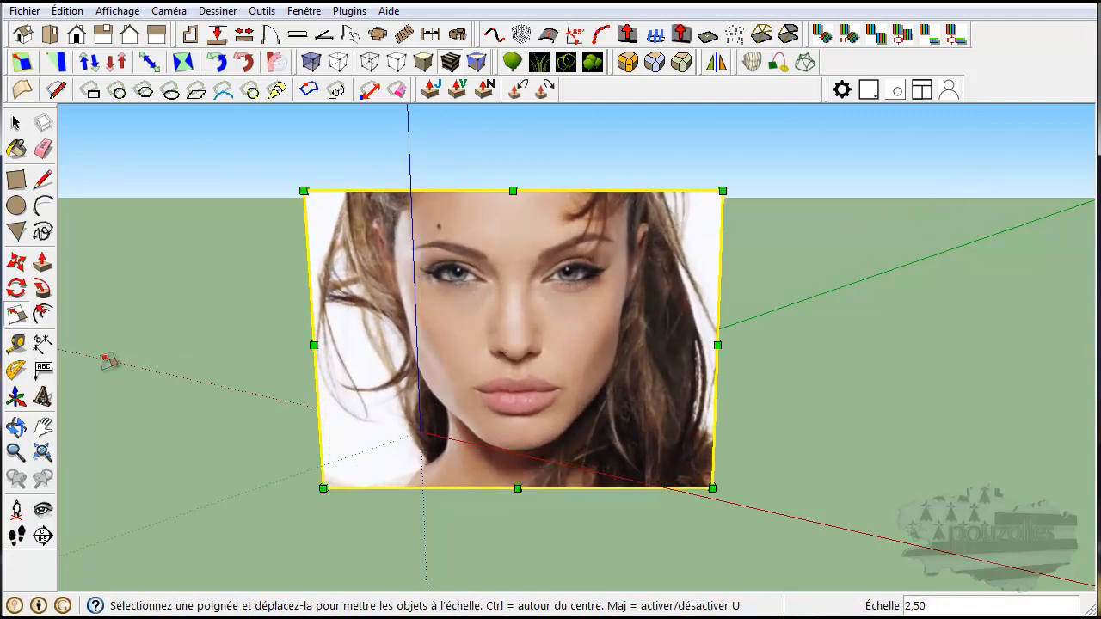
Step: Apply the "Vignette PSO" style from the "Styles assortis" collection to the model with the portrait and close the styles window
{"action": "left_click", "coordinate": [305, 11]}
{"action": "mouse_move", "coordinate": [261, 12]}
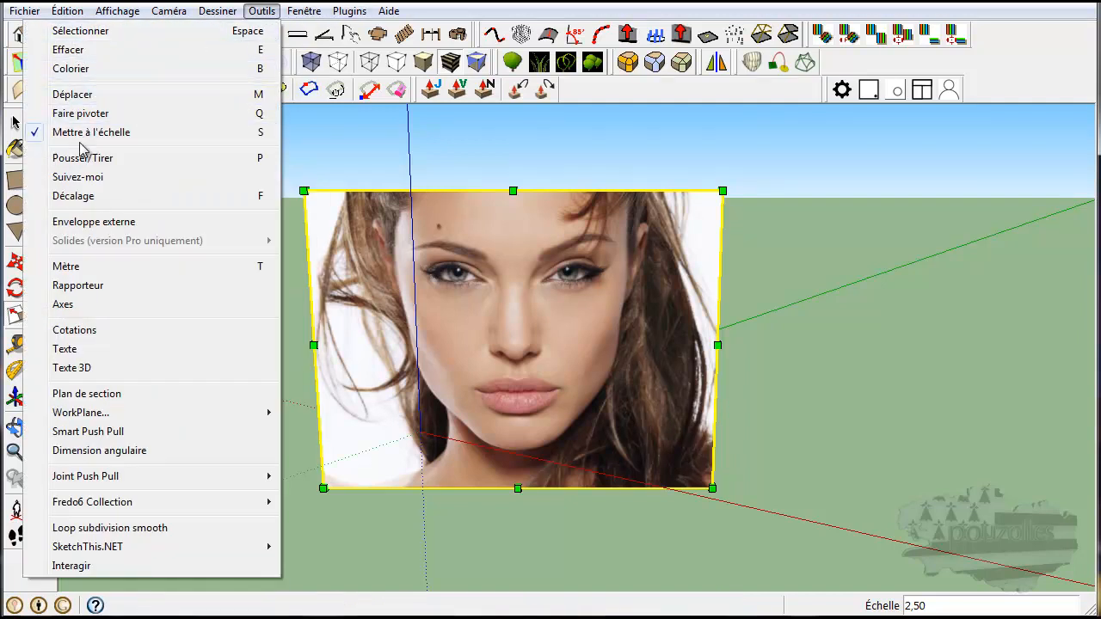
{"action": "mouse_move", "coordinate": [304, 11]}
{"action": "left_click", "coordinate": [99, 116]}
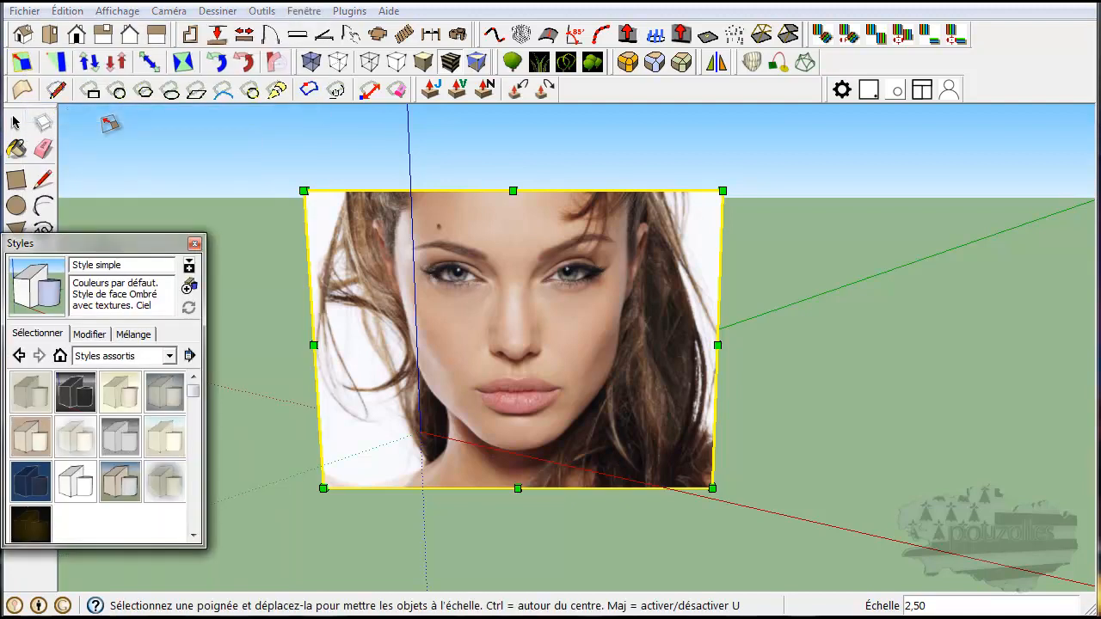
{"action": "left_click", "coordinate": [166, 483]}
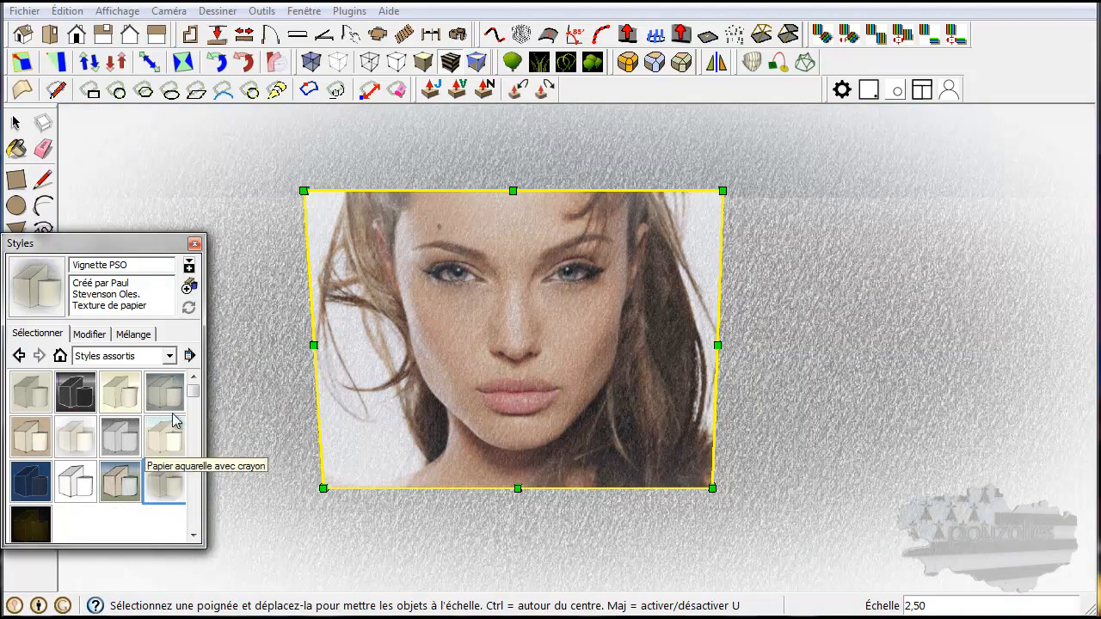
{"action": "left_click", "coordinate": [195, 243]}
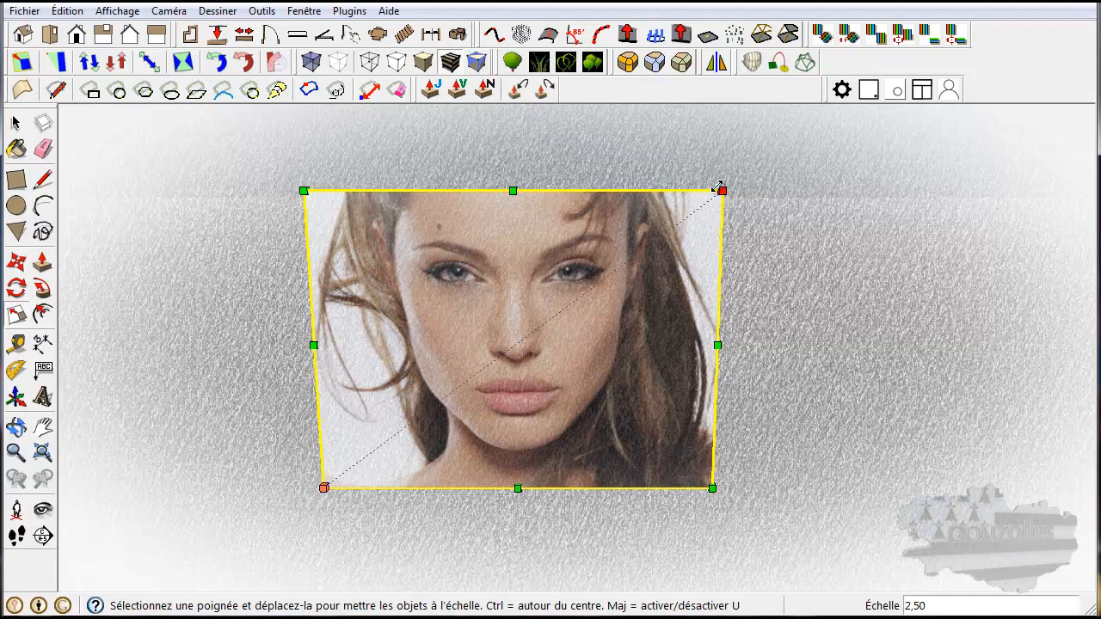
Step: Scale the portrait up uniformly by 1.56, and stretch it by 1.66 along the red axis and 1.37 along the green axis
{"action": "left_click_drag", "start_coordinate": [722, 190], "coordinate": [665, 221]}
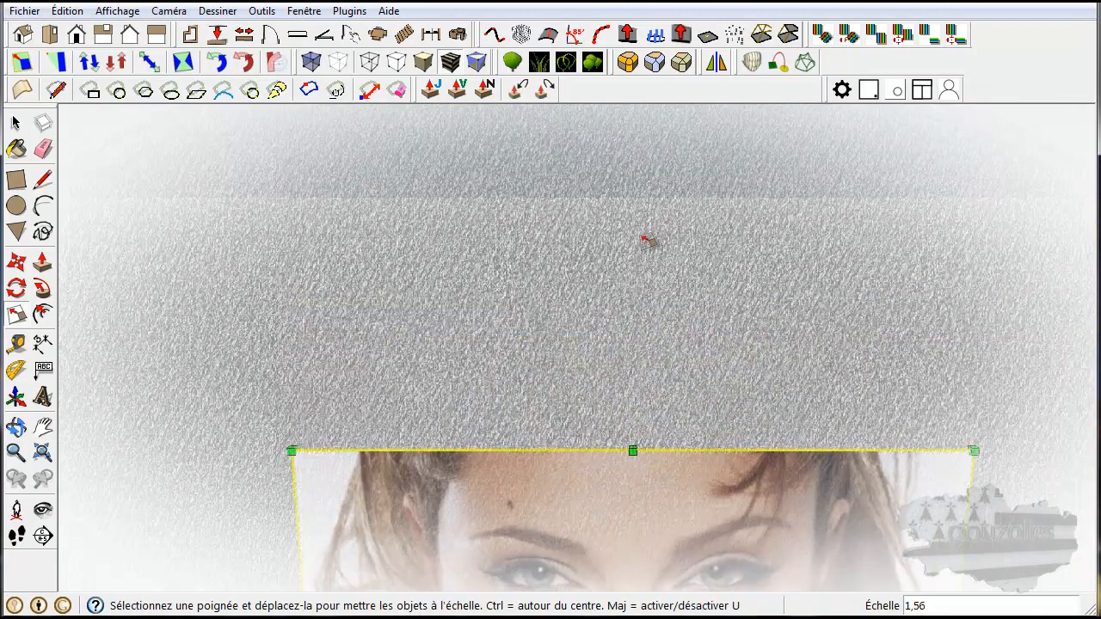
{"action": "left_click", "coordinate": [43, 453]}
{"action": "left_click_drag", "start_coordinate": [895, 363], "coordinate": [993, 391]}
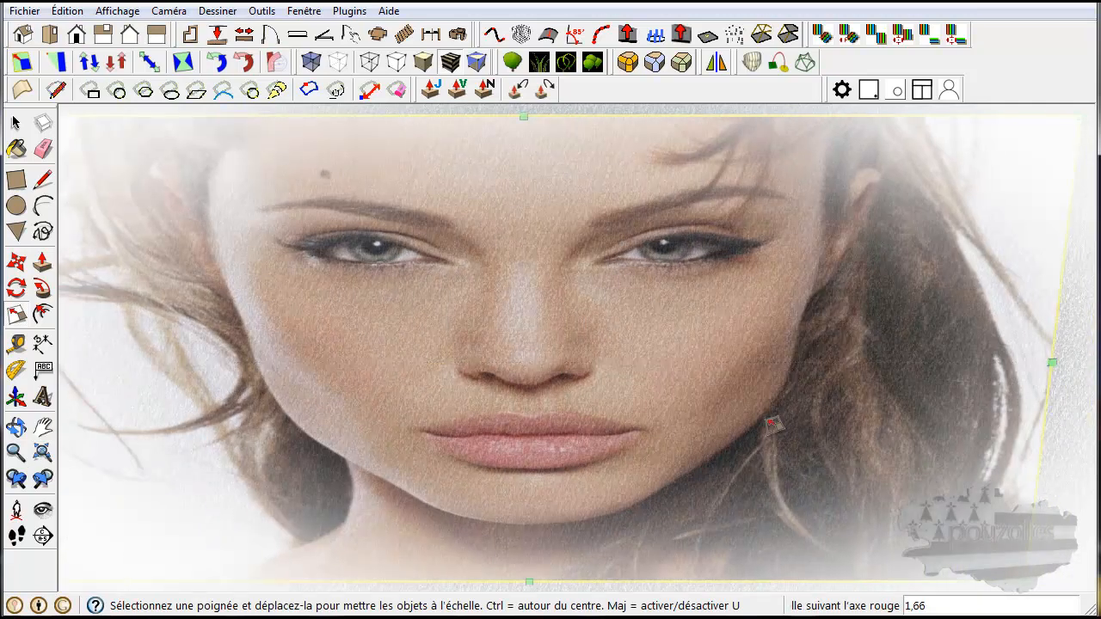
{"action": "mouse_move", "coordinate": [523, 115]}
{"action": "left_mouse_down"}
{"action": "mouse_move", "coordinate": [511, 204]}
{"action": "mouse_move", "coordinate": [522, 118]}
{"action": "left_mouse_up"}
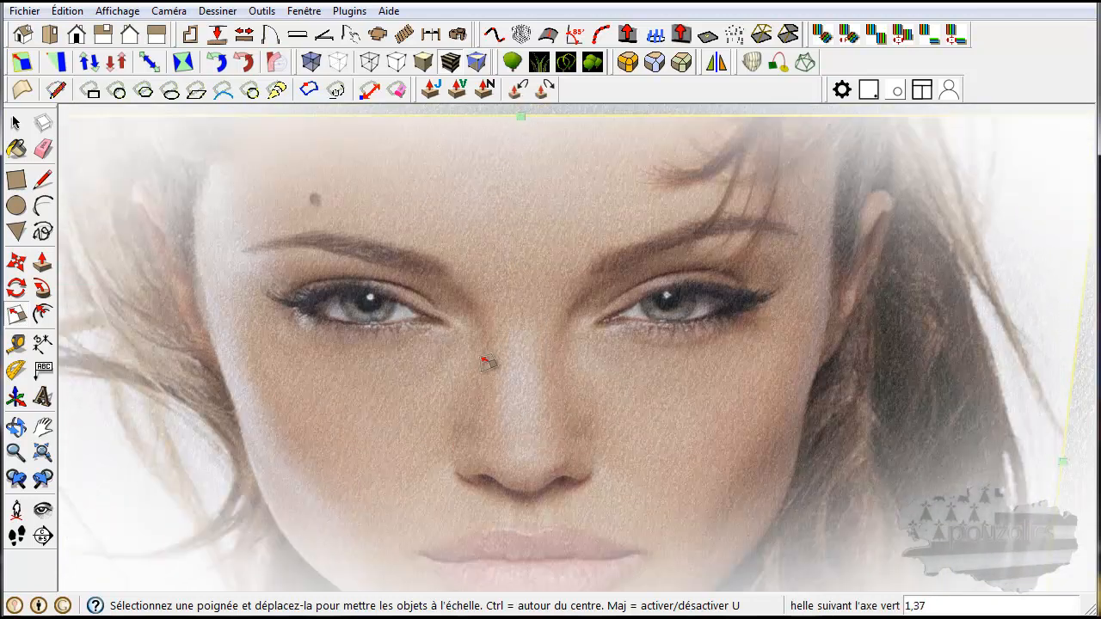
Step: Stretch the portrait further in height from its upper edge, frame the face close up, and clear the selection
{"action": "key", "text": "o"}
{"action": "left_click_drag", "start_coordinate": [479, 374], "coordinate": [484, 315], "text": "shift"}
{"action": "key", "text": "s"}
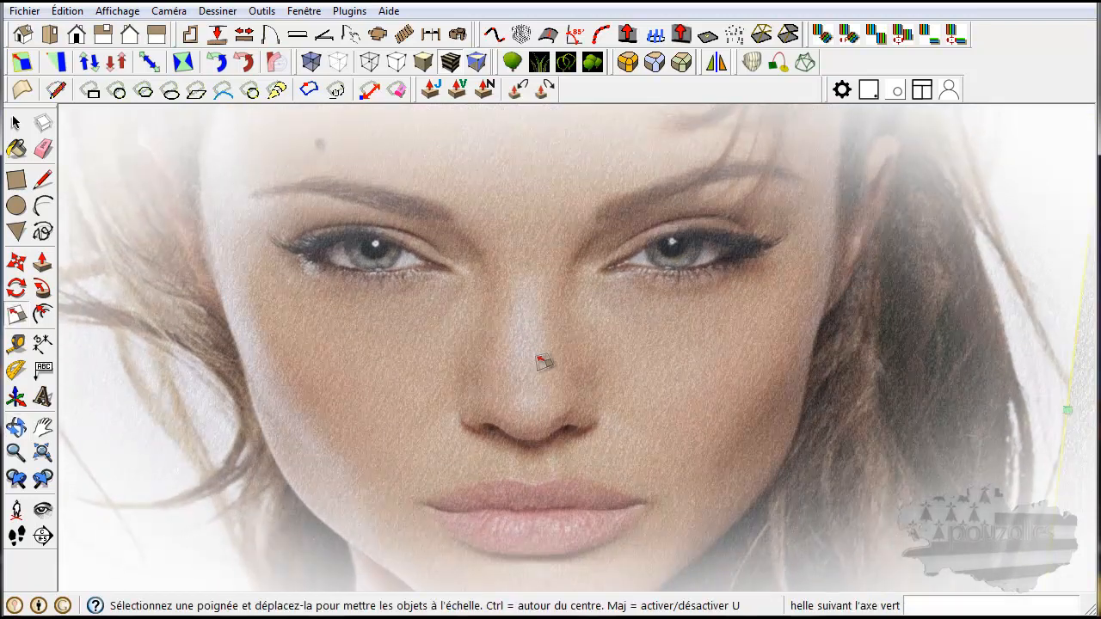
{"action": "scroll", "coordinate": [540, 354], "scroll_direction": "down", "scroll_amount": 3}
{"action": "scroll", "coordinate": [527, 378], "scroll_direction": "up", "scroll_amount": 1}
{"action": "scroll", "coordinate": [546, 368], "scroll_direction": "down", "scroll_amount": 2}
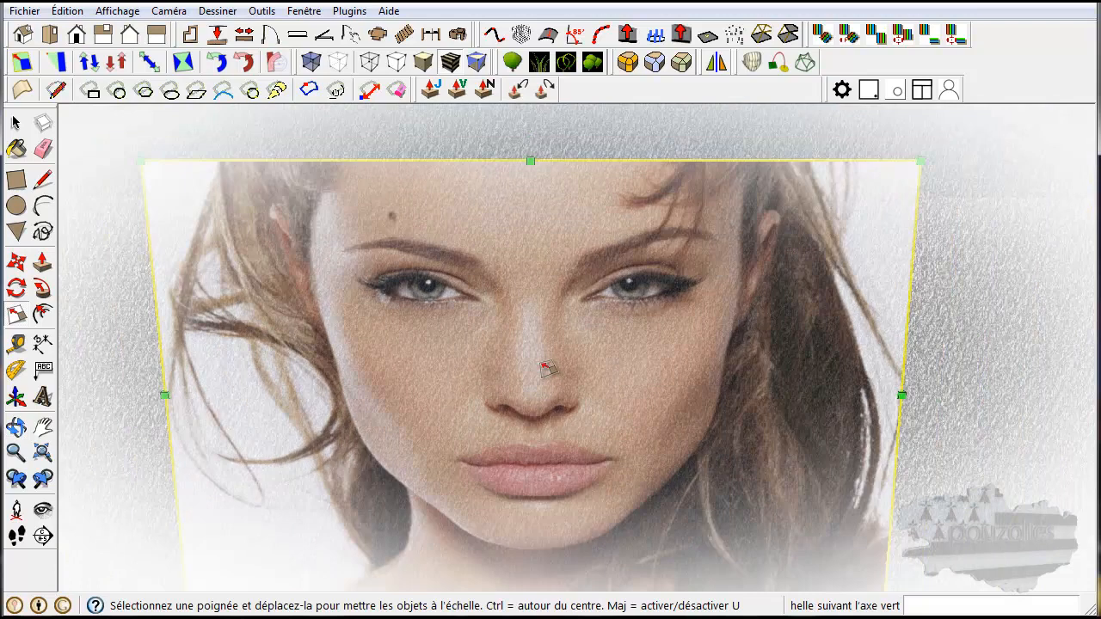
{"action": "left_click_drag", "start_coordinate": [531, 180], "coordinate": [526, 114]}
{"action": "scroll", "coordinate": [525, 117], "scroll_direction": "down", "scroll_amount": 3}
{"action": "scroll", "coordinate": [519, 174], "scroll_direction": "up", "scroll_amount": 6}
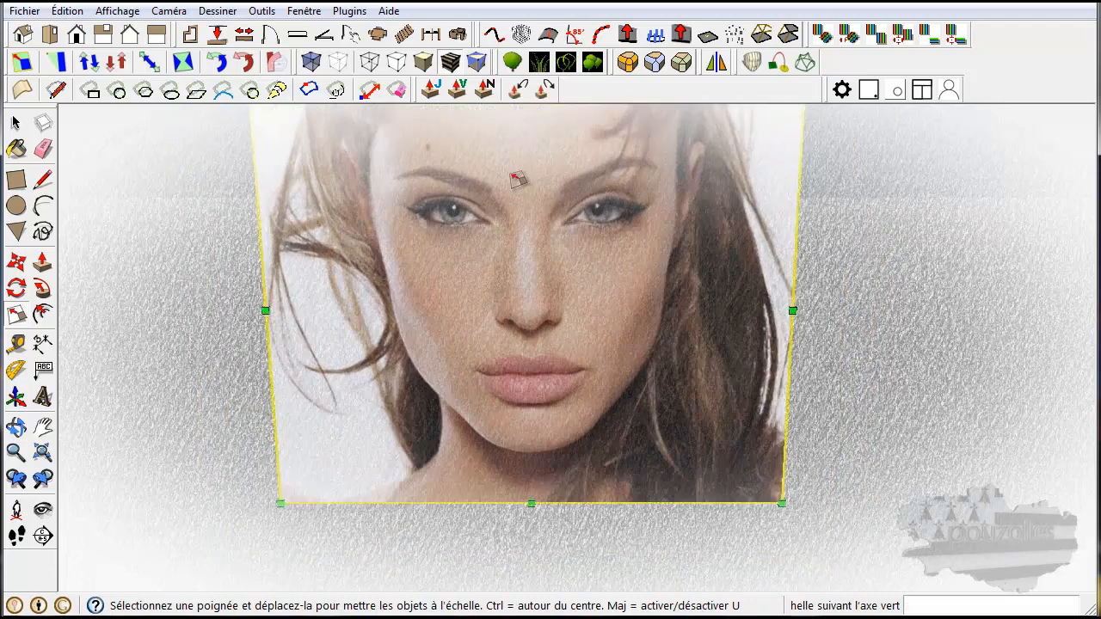
{"action": "scroll", "coordinate": [517, 178], "scroll_direction": "up", "scroll_amount": 2}
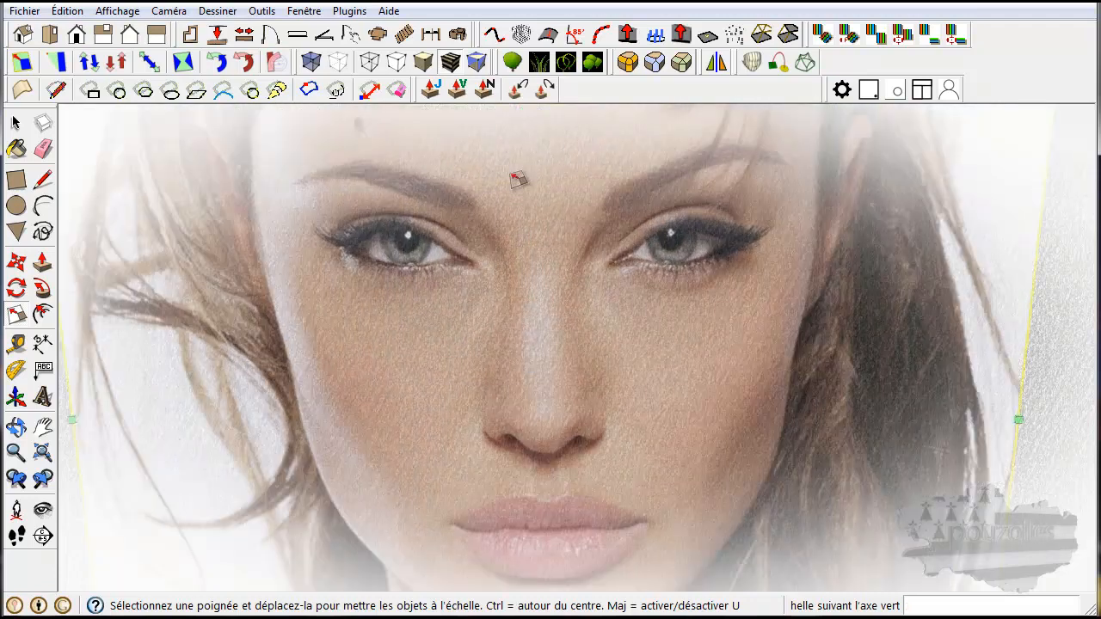
{"action": "middle_click_drag", "start_coordinate": [490, 314], "coordinate": [523, 312], "text": "shift"}
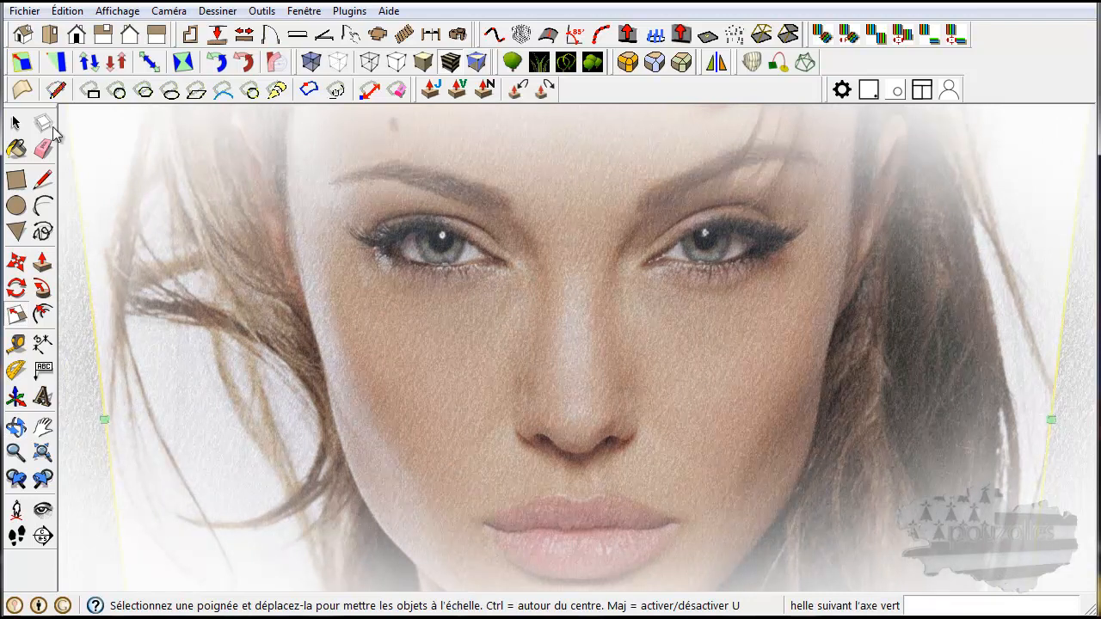
{"action": "left_click", "coordinate": [16, 123]}
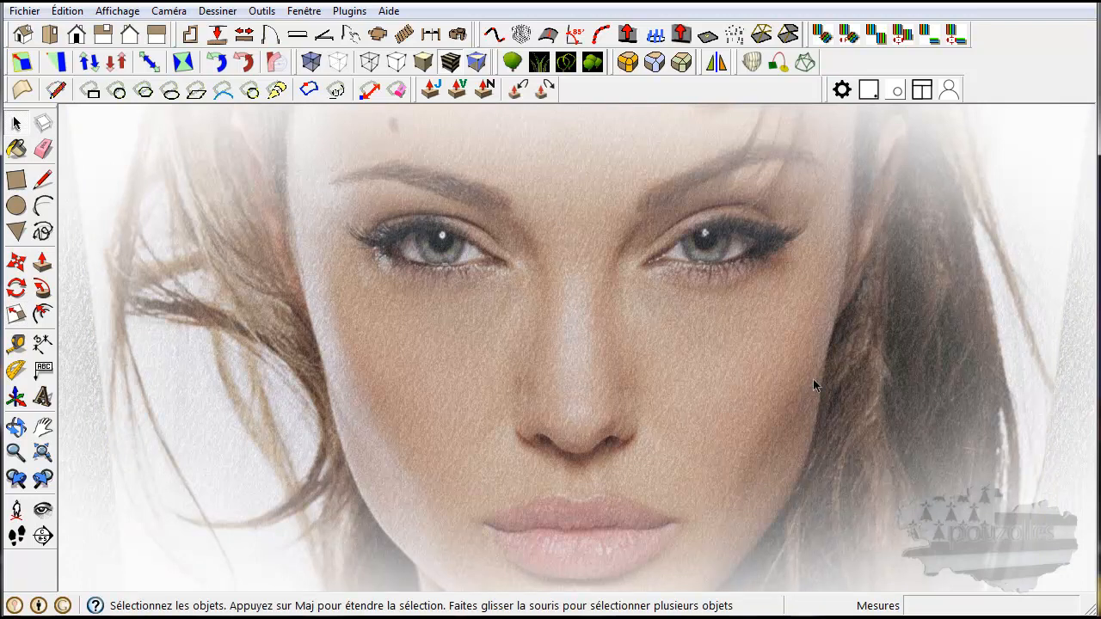
Step: Check which SketchUp file versions are offered for saving the model under another name, and close the dialog without saving
{"action": "left_click", "coordinate": [25, 11]}
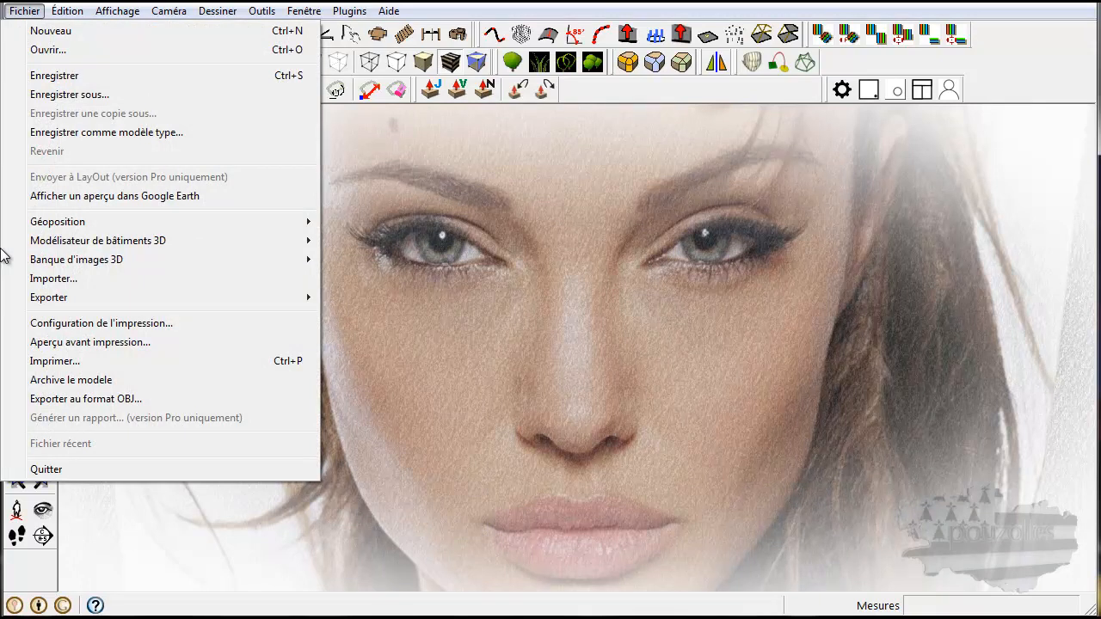
{"action": "left_click", "coordinate": [69, 94]}
{"action": "left_click", "coordinate": [653, 478]}
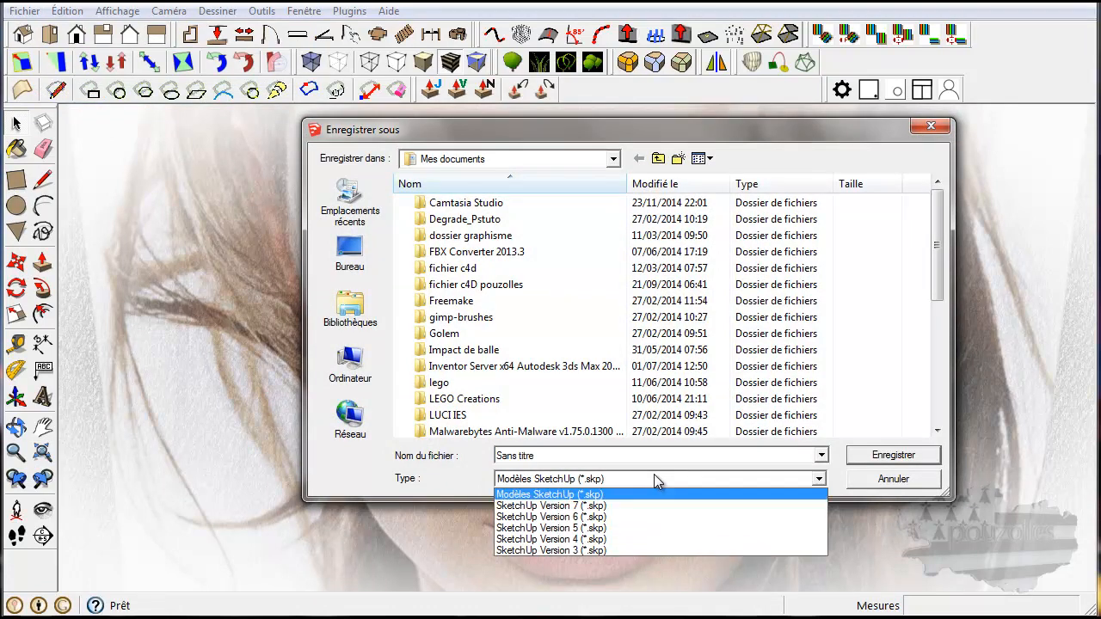
{"action": "left_click", "coordinate": [654, 477]}
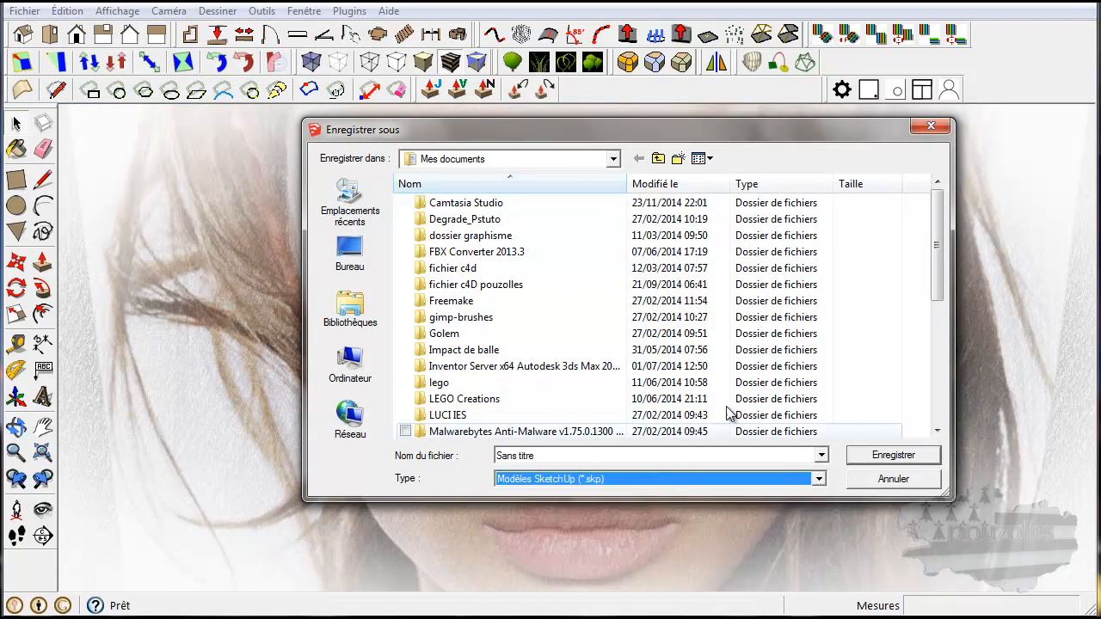
{"action": "left_click", "coordinate": [930, 126]}
Step: Export the current view as a 2D PNG image named "Sans titre" into the "Nouveau dossier (3)" folder
{"action": "left_click", "coordinate": [29, 13]}
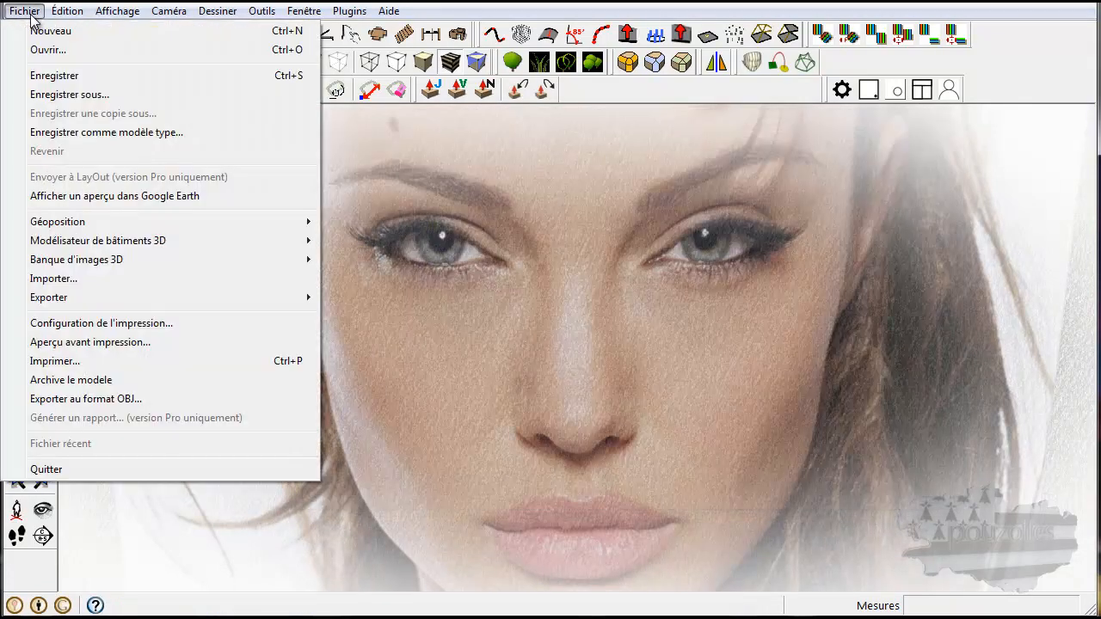
{"action": "mouse_move", "coordinate": [144, 297]}
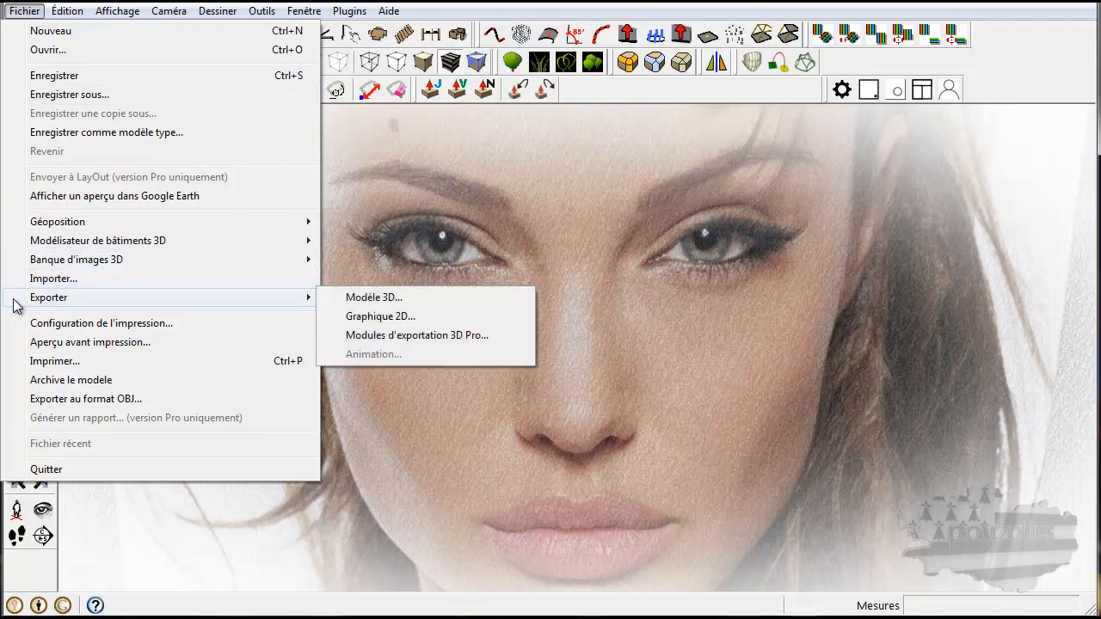
{"action": "left_click", "coordinate": [392, 317]}
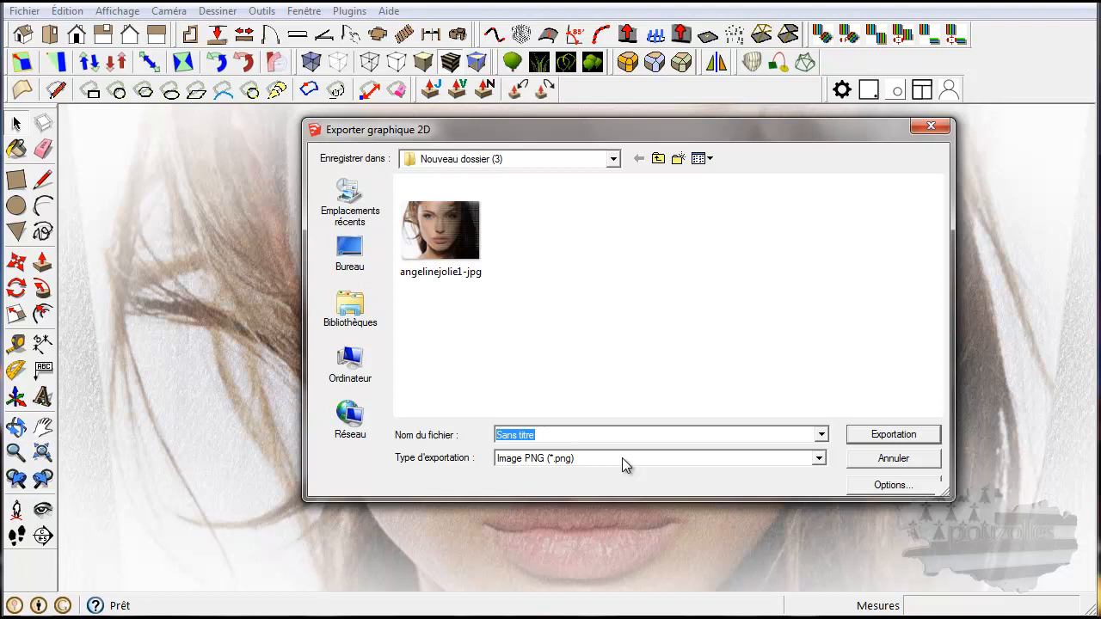
{"action": "left_click", "coordinate": [894, 434]}
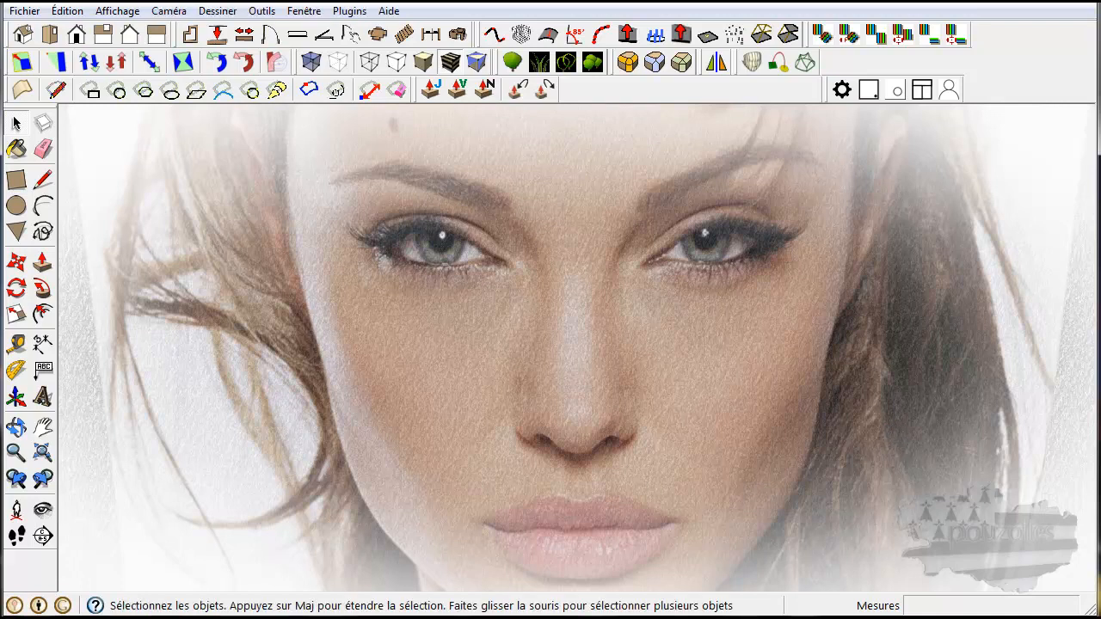
Step: Switch to Windows Explorer, view the exported "Sans titre" image from the "Nouveau dossier (3)" folder, and close both windows
{"action": "key", "text": "super"}
{"action": "left_click", "coordinate": [337, 368]}
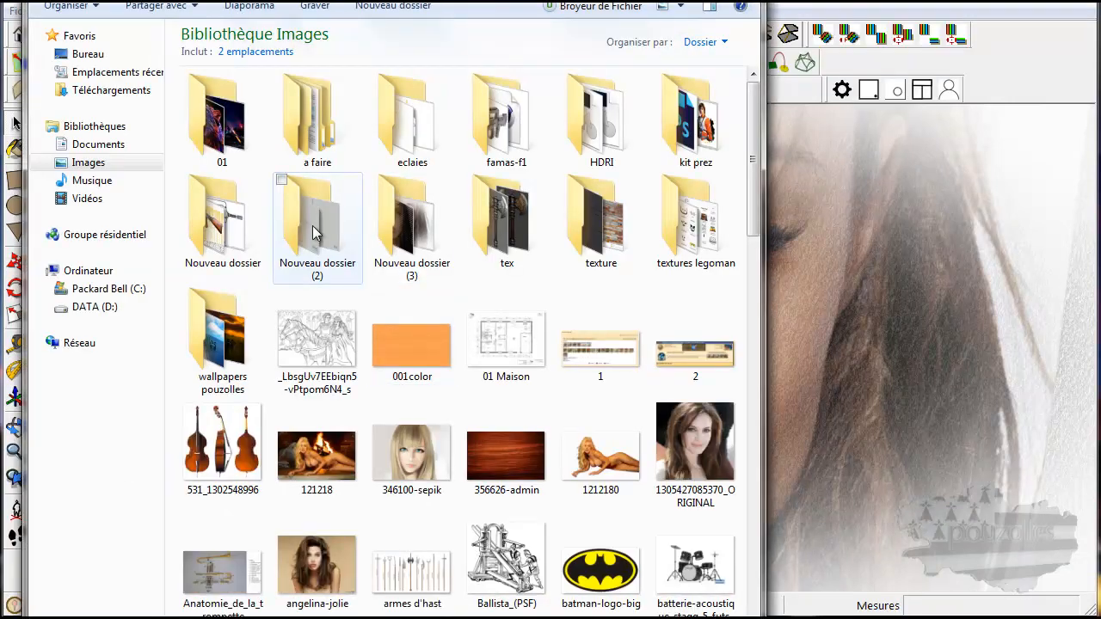
{"action": "double_click", "coordinate": [398, 225]}
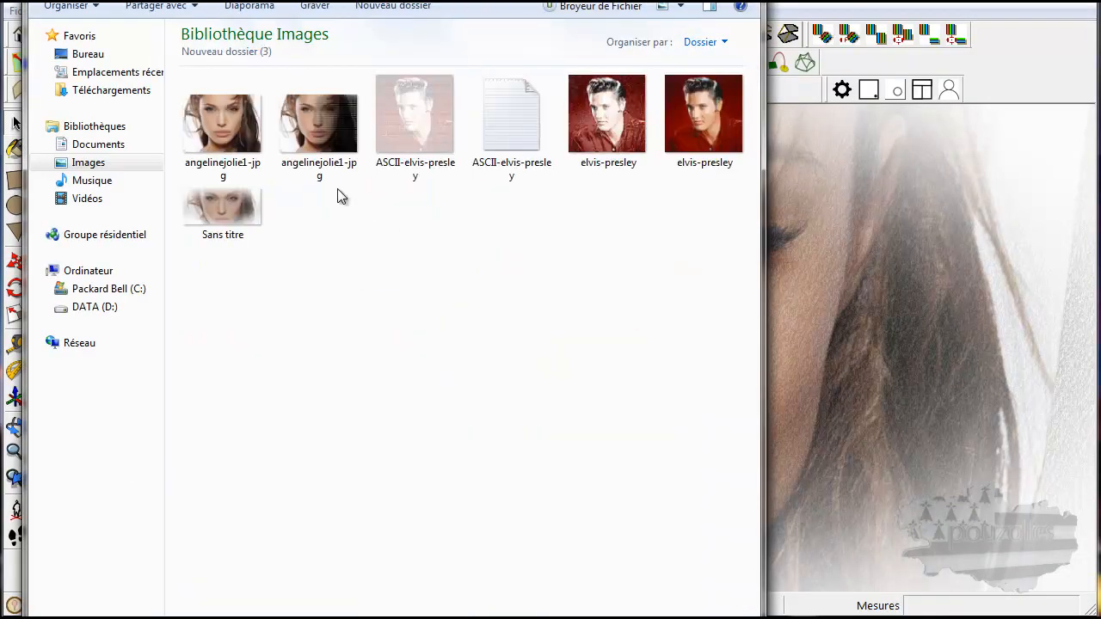
{"action": "left_click", "coordinate": [224, 205]}
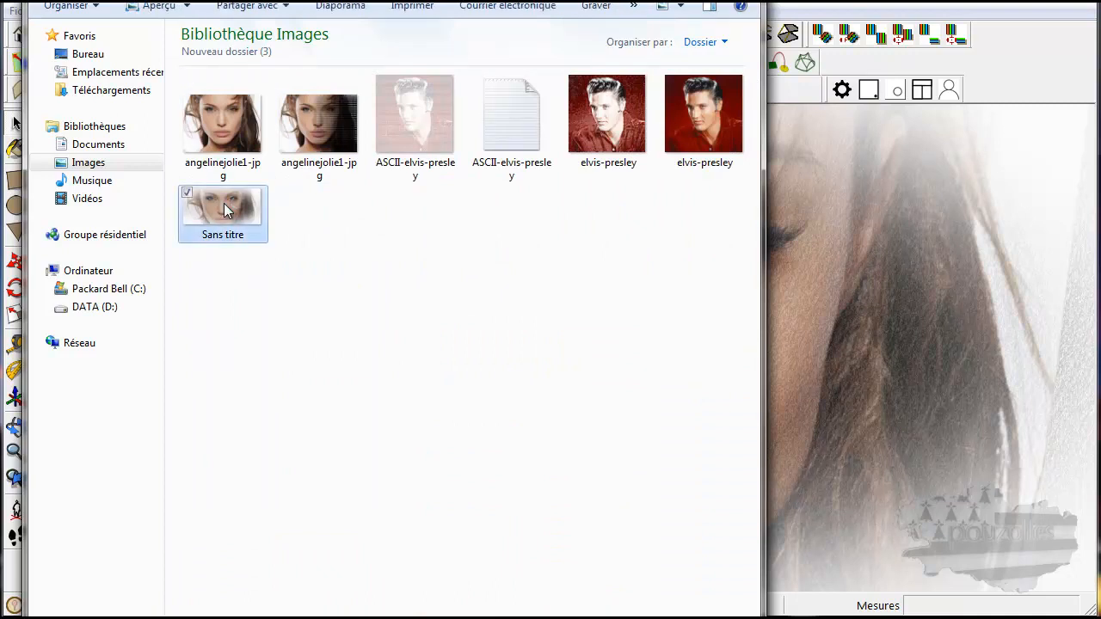
{"action": "double_click", "coordinate": [223, 206]}
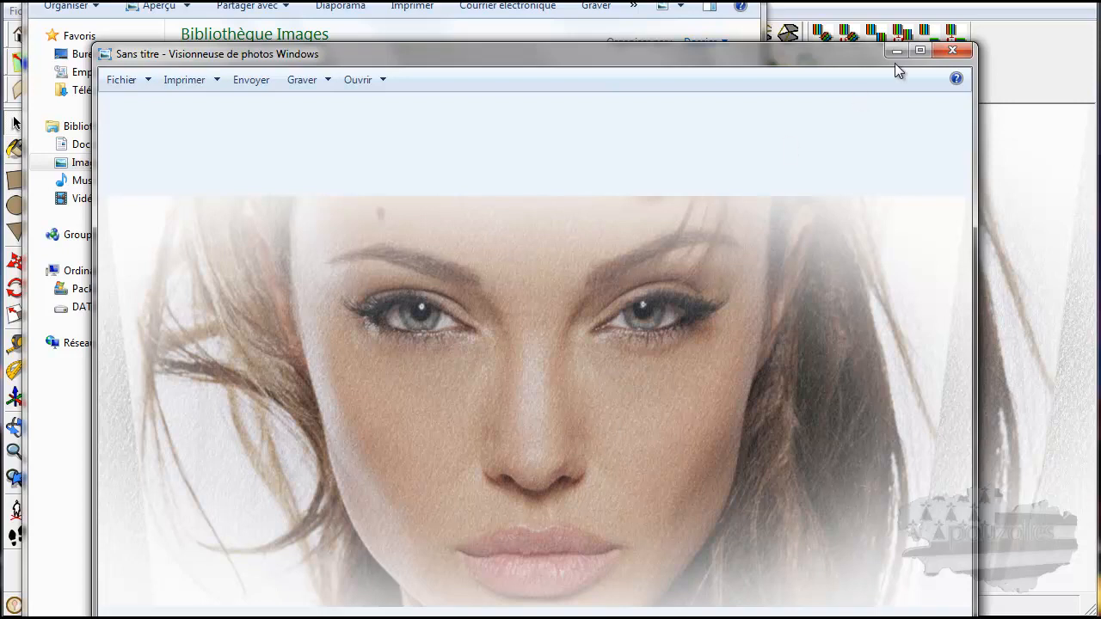
{"action": "left_click", "coordinate": [952, 50]}
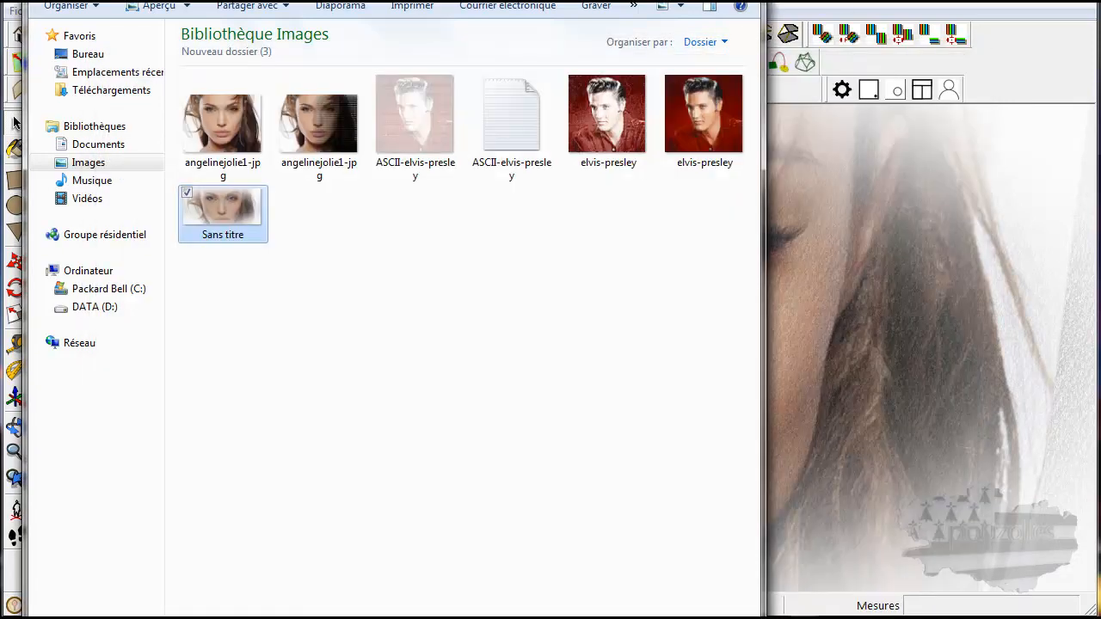
{"action": "key", "text": "alt+F4"}
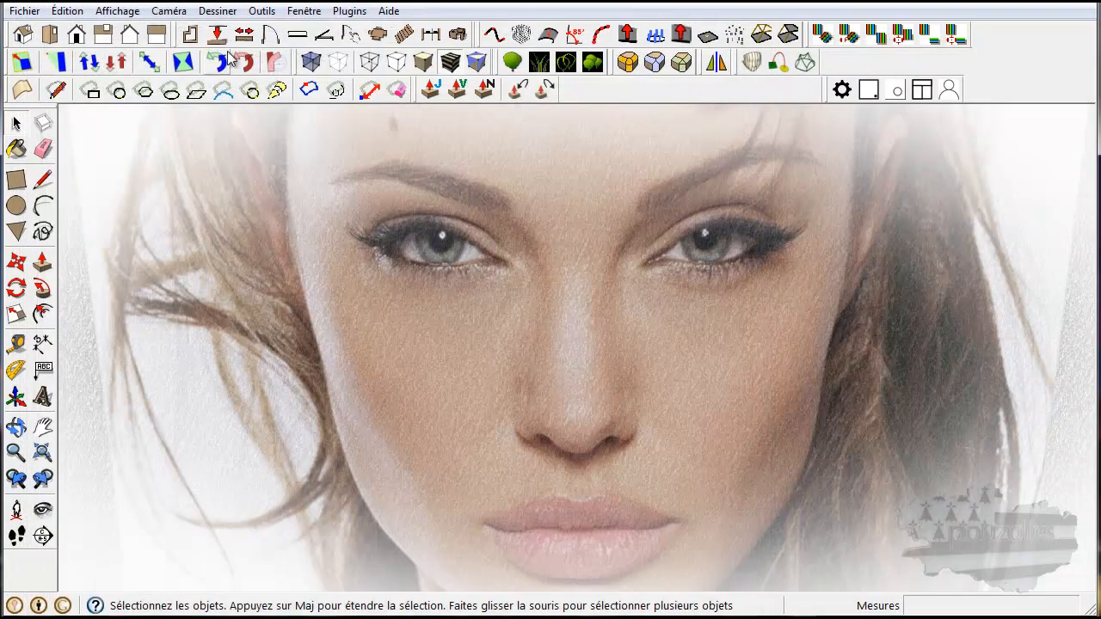
Step: Open the styles window and apply the "Aquarelle" style from the "Arêtes de croquis" collection to the portrait
{"action": "left_click", "coordinate": [303, 12]}
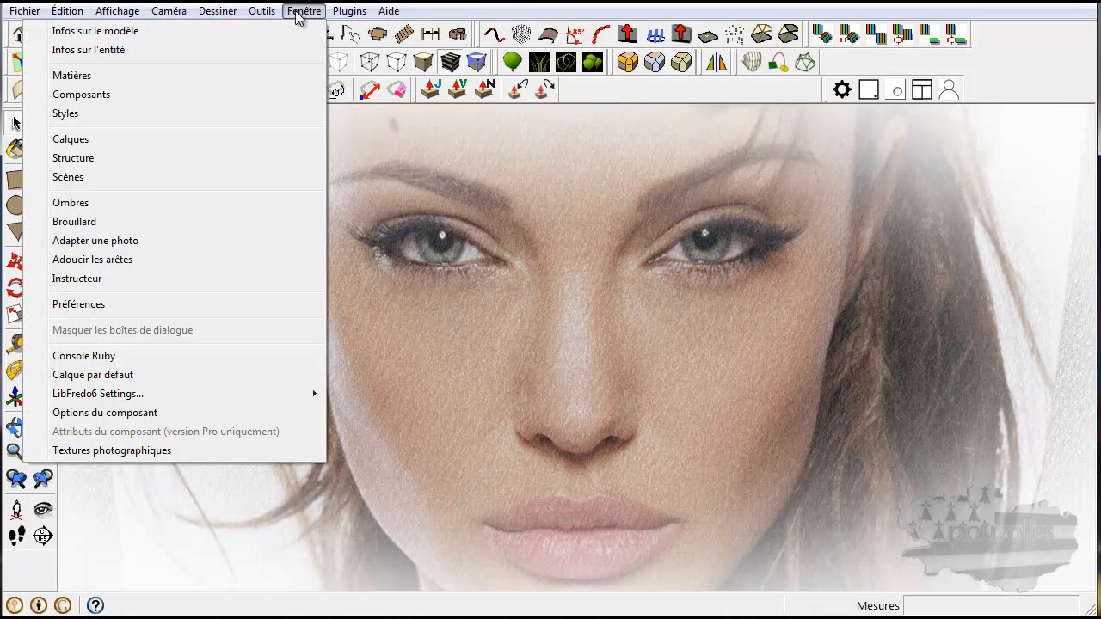
{"action": "left_click", "coordinate": [257, 116]}
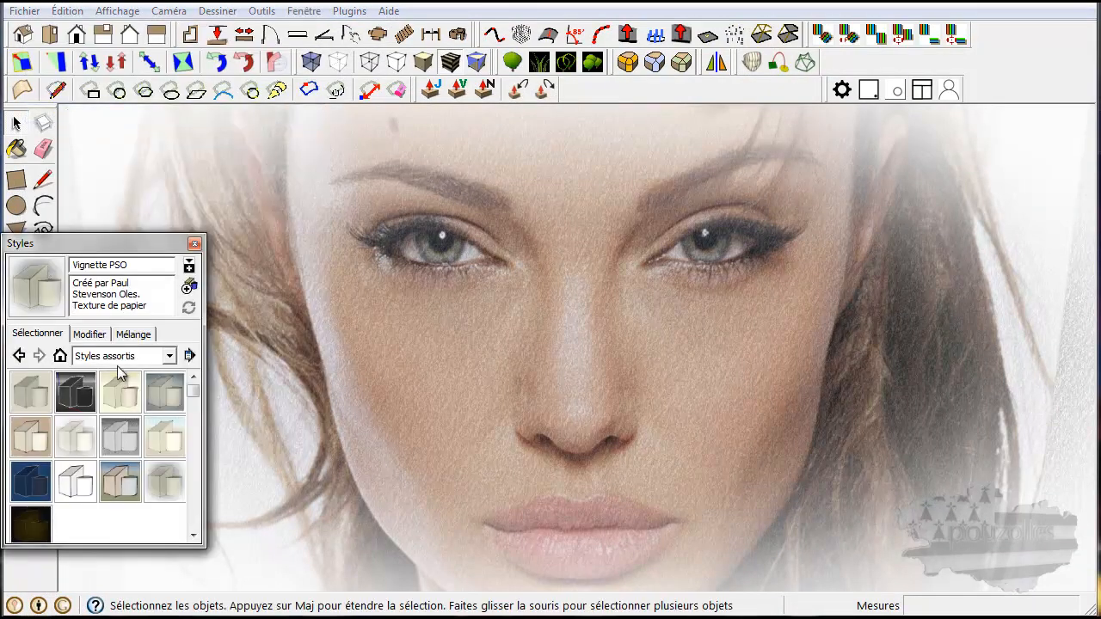
{"action": "left_click", "coordinate": [21, 357]}
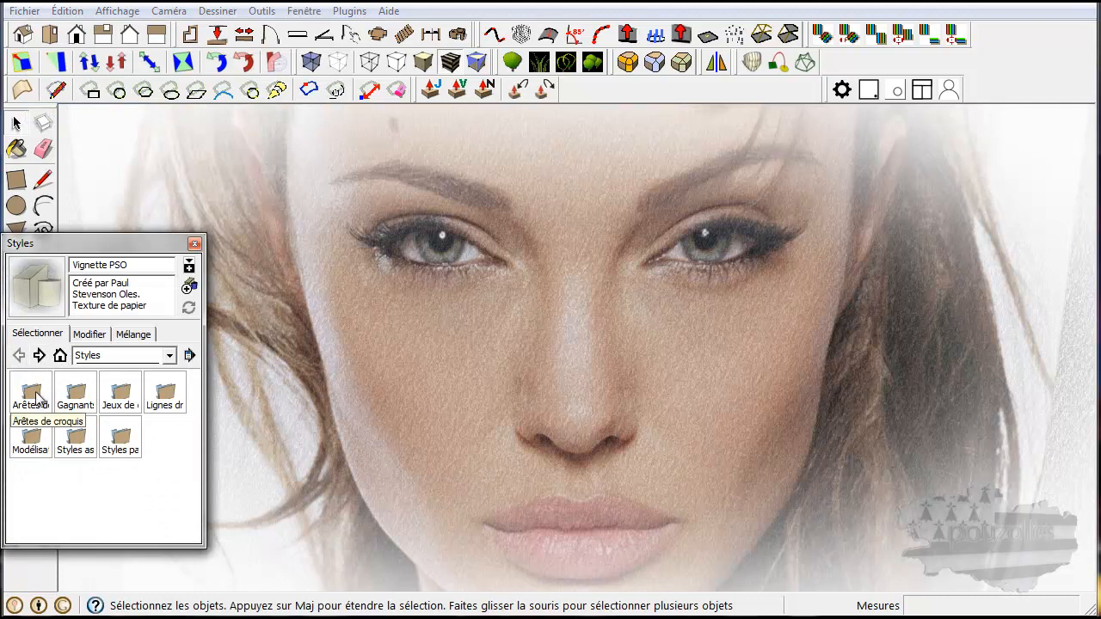
{"action": "left_click", "coordinate": [33, 395]}
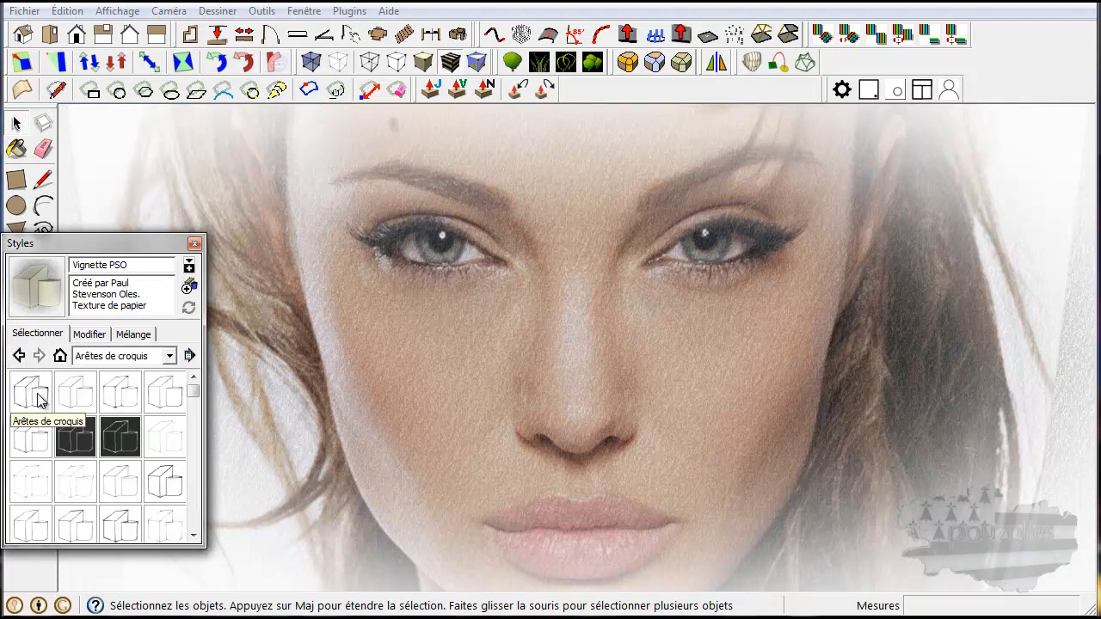
{"action": "left_click", "coordinate": [37, 397]}
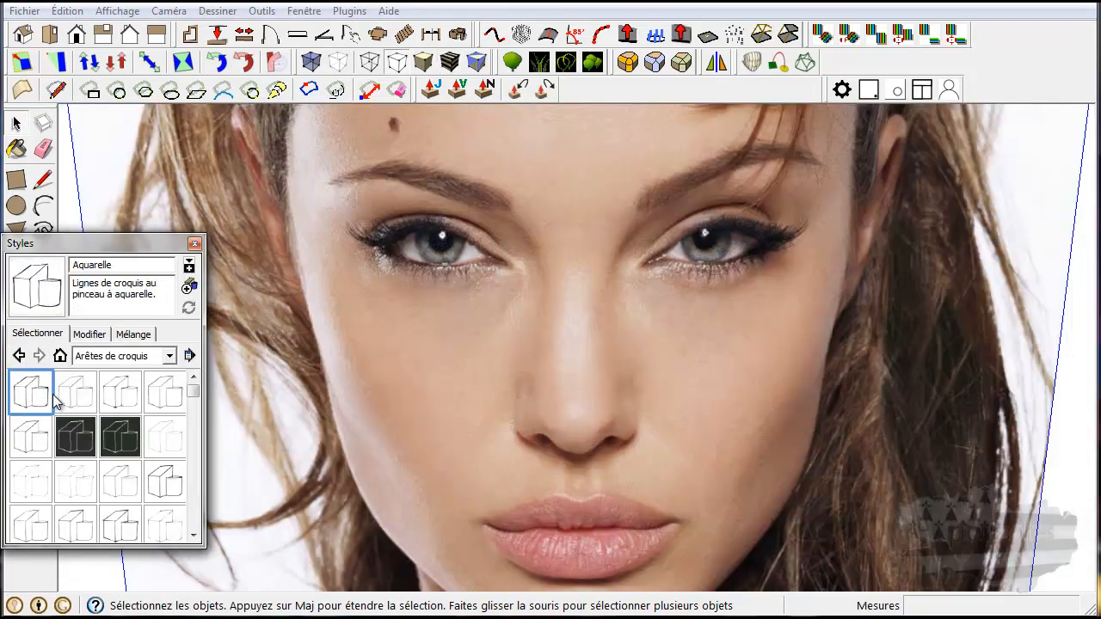
Step: Try other sketch edge styles, including "Aérographe", "Aérographe avec extrémités", "Craie sur tableau vert" and "Craie sur tableau noir", and reapply "Aquarelle"
{"action": "left_click", "coordinate": [82, 399]}
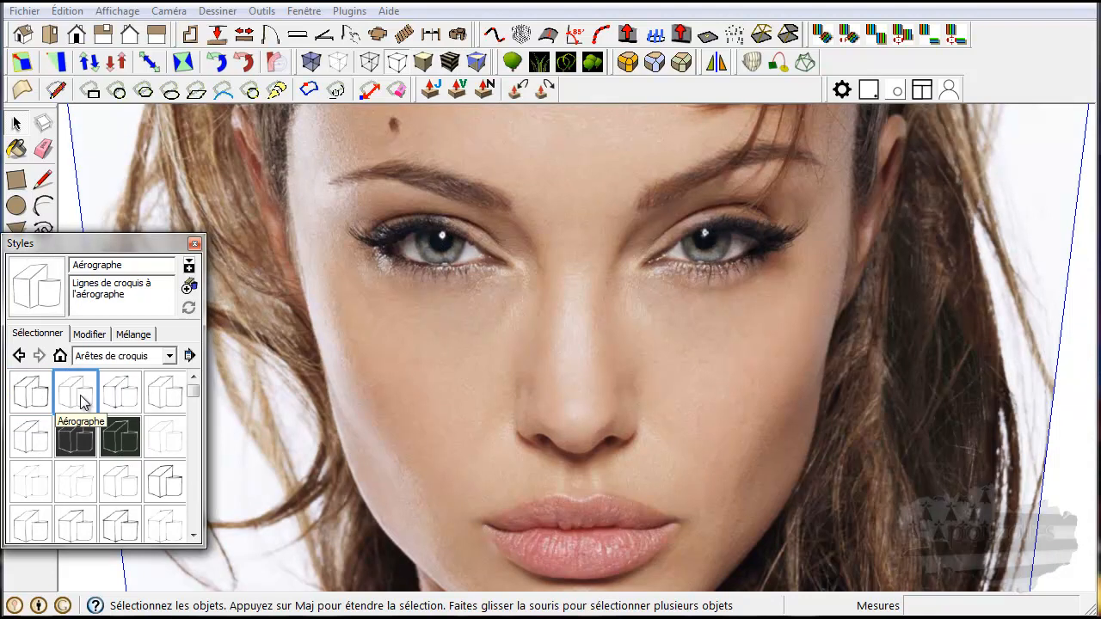
{"action": "left_click", "coordinate": [118, 401]}
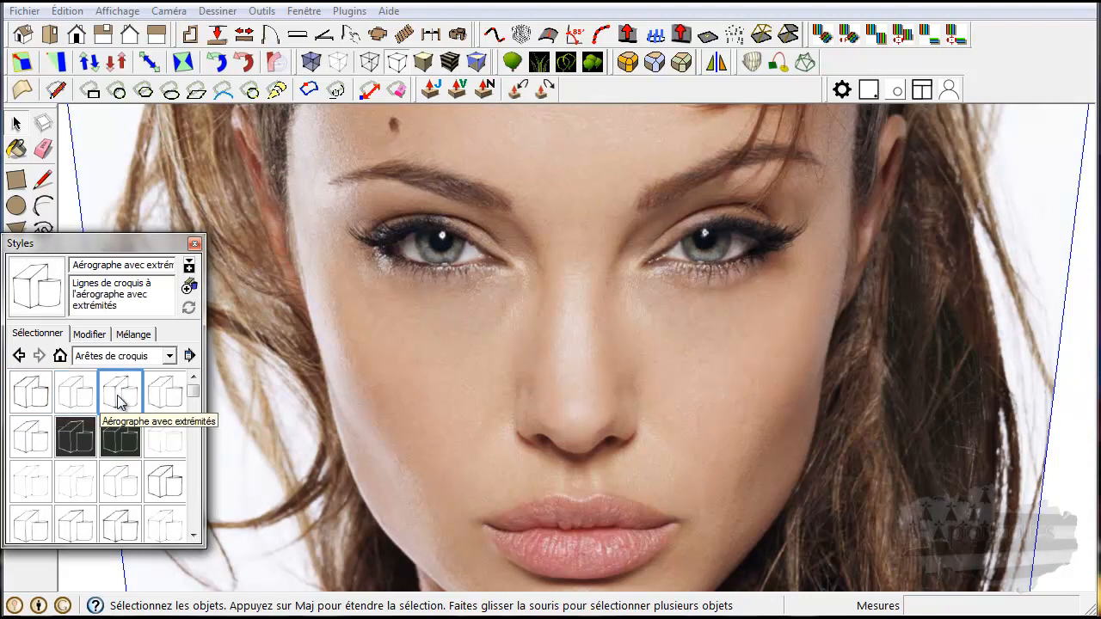
{"action": "left_click", "coordinate": [165, 395]}
{"action": "left_click", "coordinate": [119, 439]}
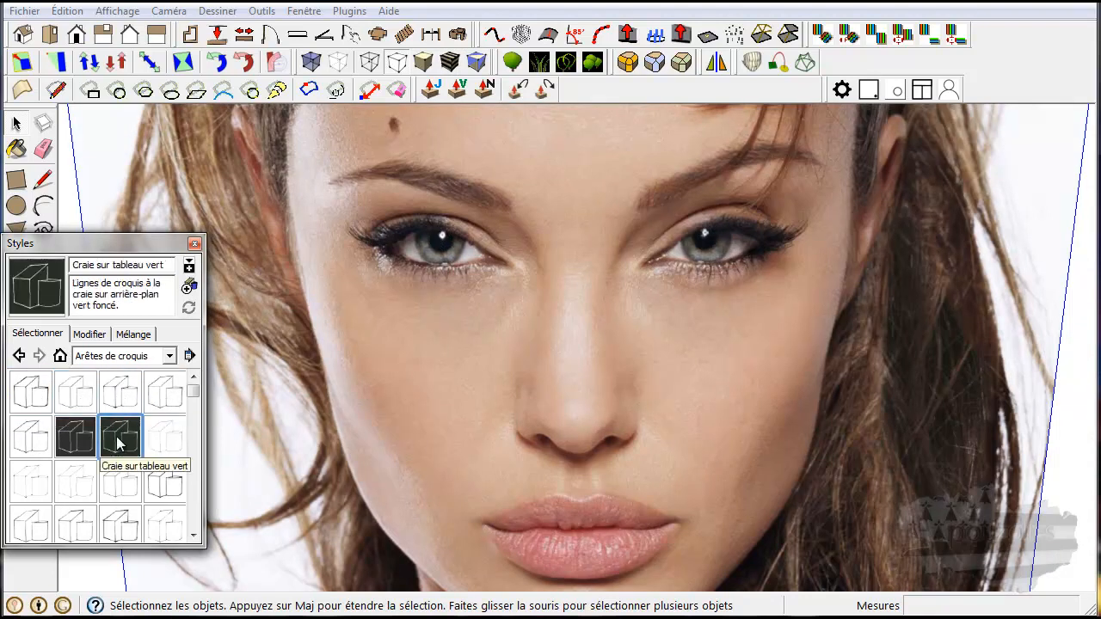
{"action": "left_click", "coordinate": [75, 436]}
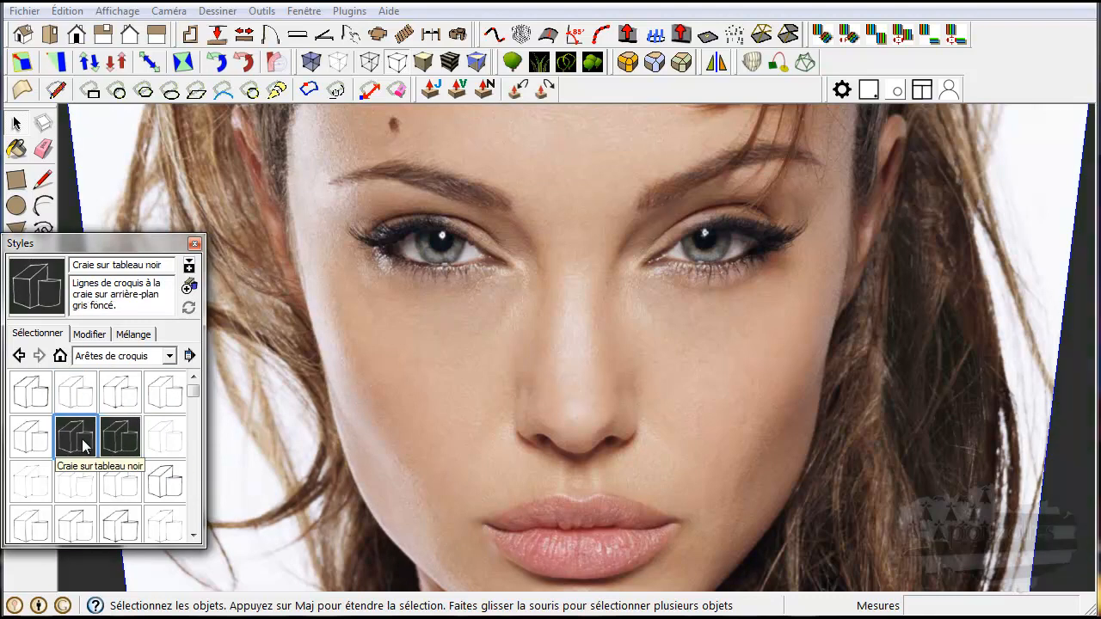
{"action": "left_click", "coordinate": [31, 394]}
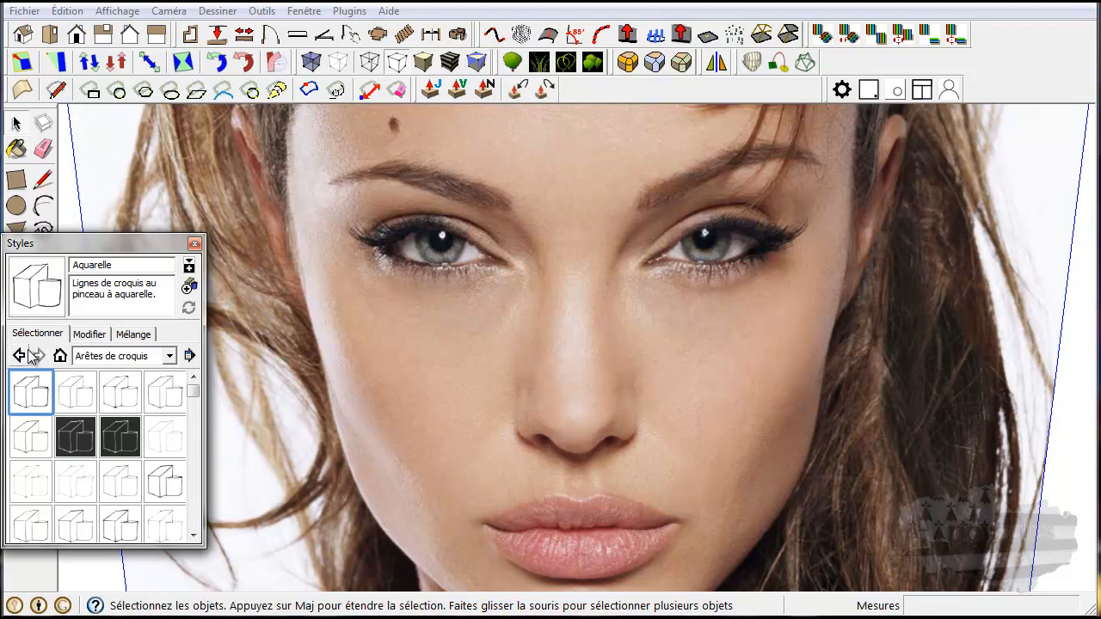
Step: Look through the "Jeux de couleurs" style collection and return to the list of style collections
{"action": "left_click", "coordinate": [19, 356]}
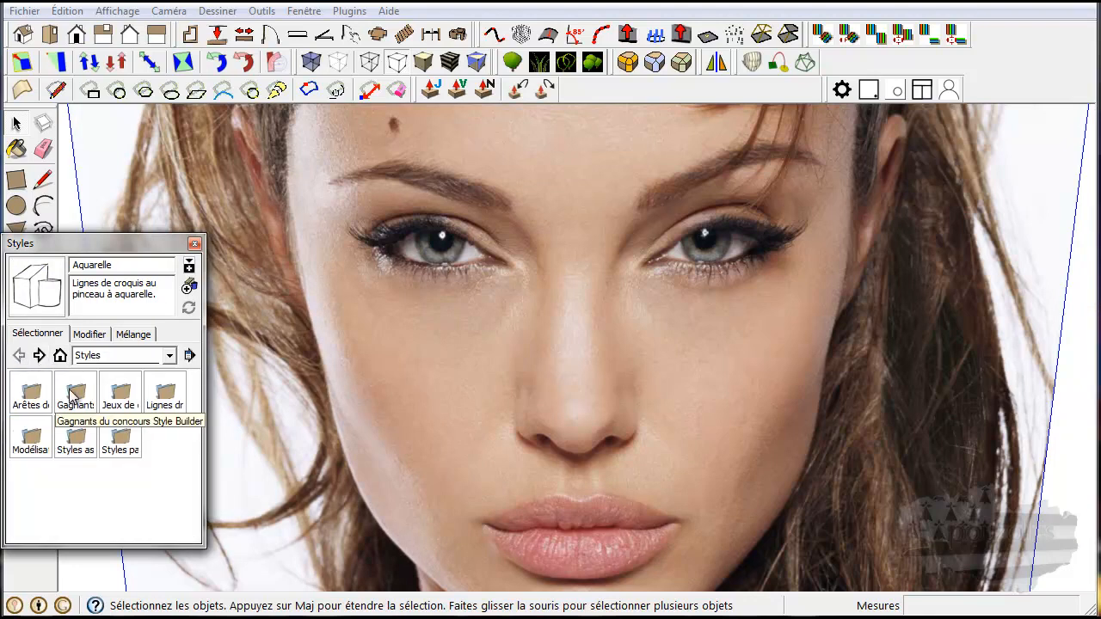
{"action": "left_click", "coordinate": [123, 399]}
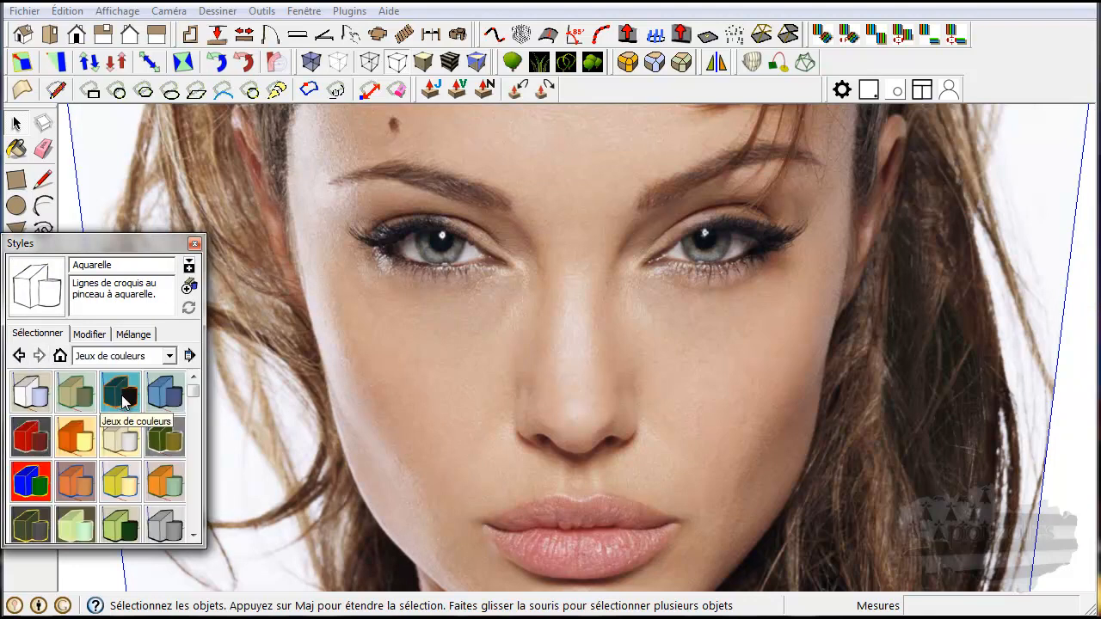
{"action": "left_click", "coordinate": [21, 356]}
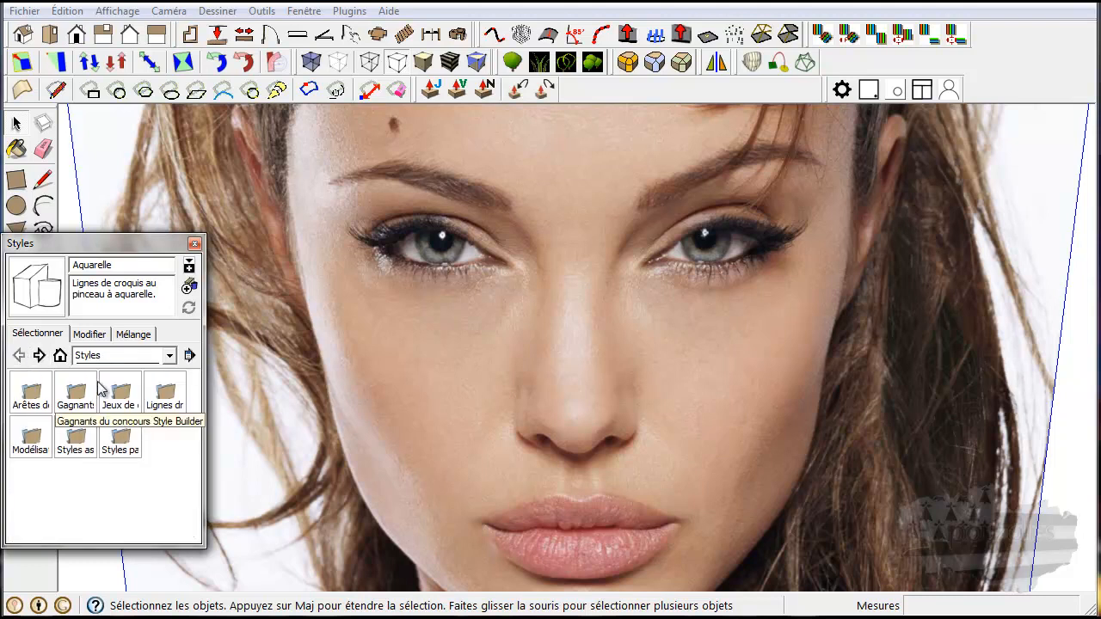
Step: Look into the "Modélisation photographique" style collection, and open the "Gagnants du concours Style Builder" collection instead
{"action": "left_click", "coordinate": [26, 440]}
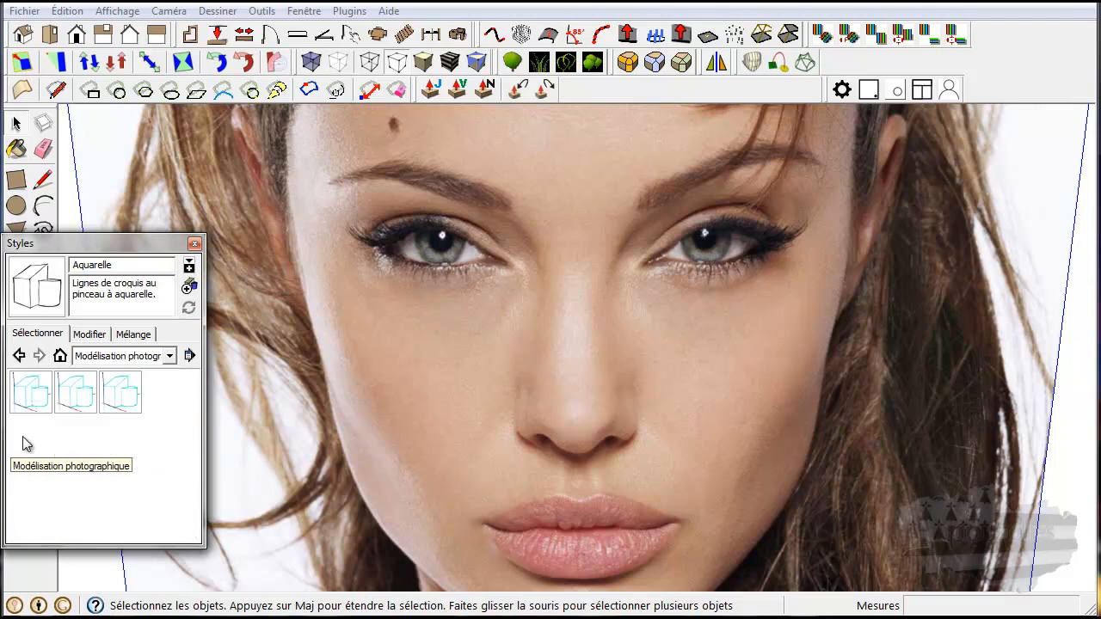
{"action": "left_click", "coordinate": [19, 355]}
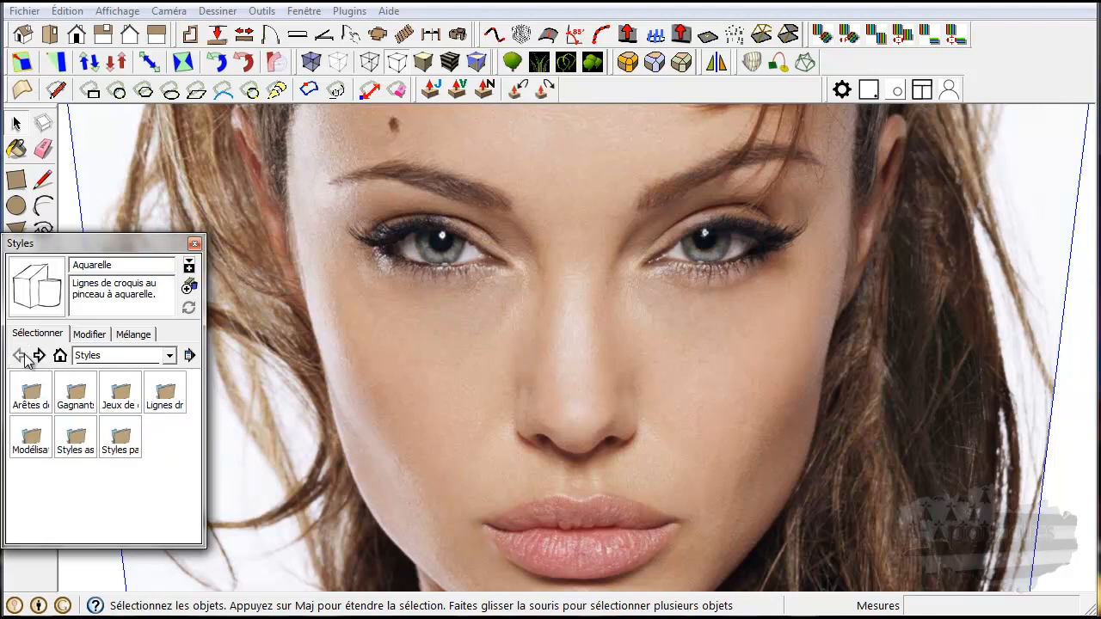
{"action": "left_click", "coordinate": [82, 395]}
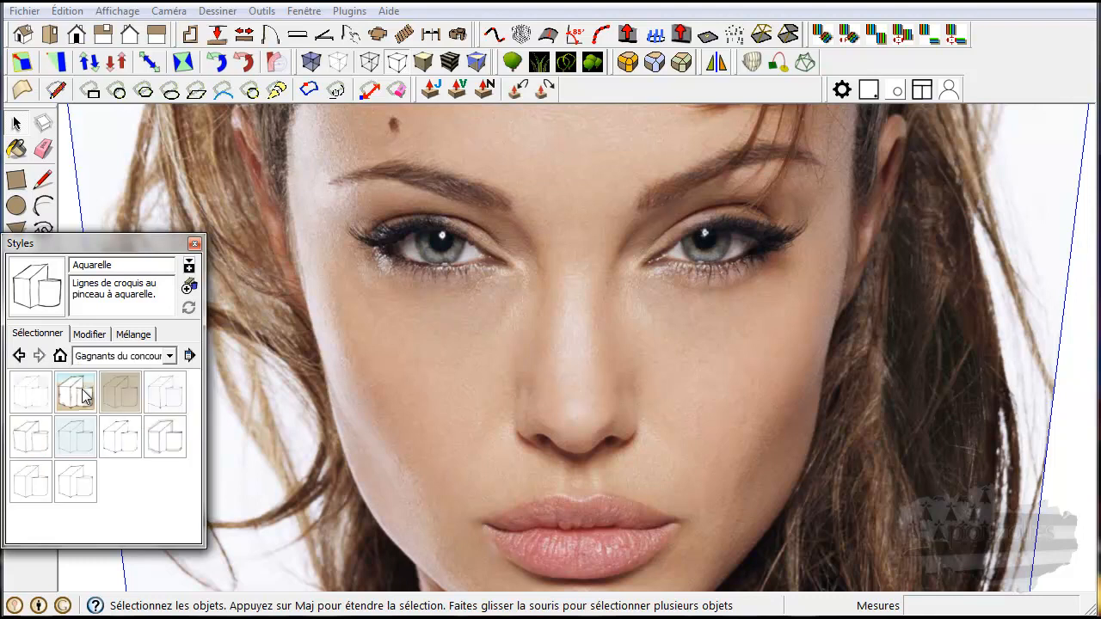
Step: Try the "Dessiné à la main avec masque", "Extrémités au stylo", "Lignes avec marqueur épais" and "Arêtes tâchées" styles on the portrait
{"action": "left_click", "coordinate": [73, 440]}
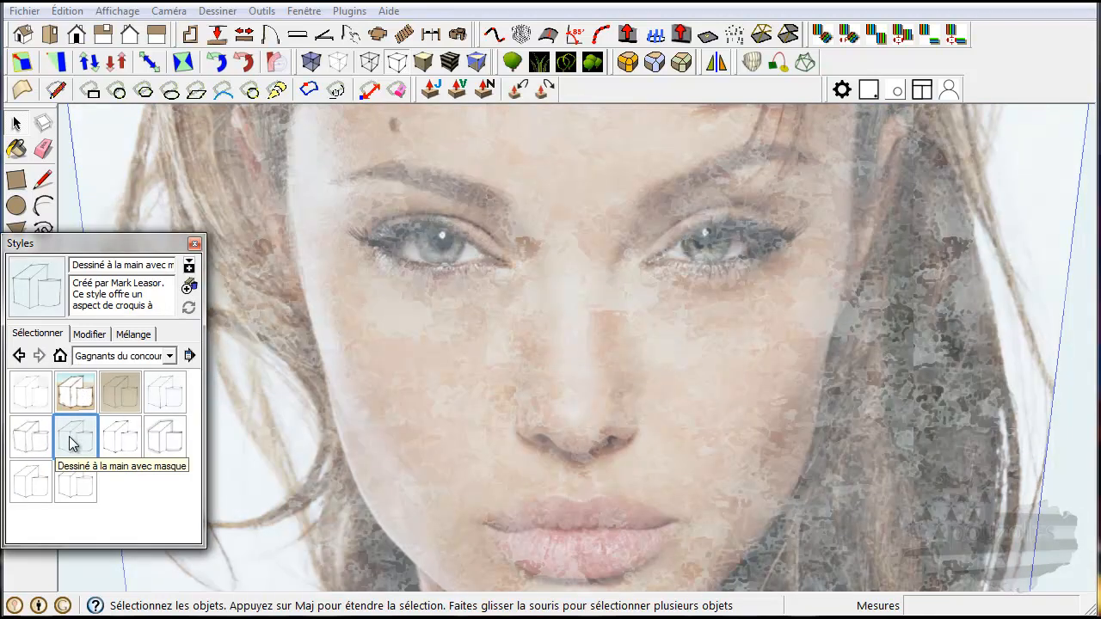
{"action": "left_click", "coordinate": [120, 440]}
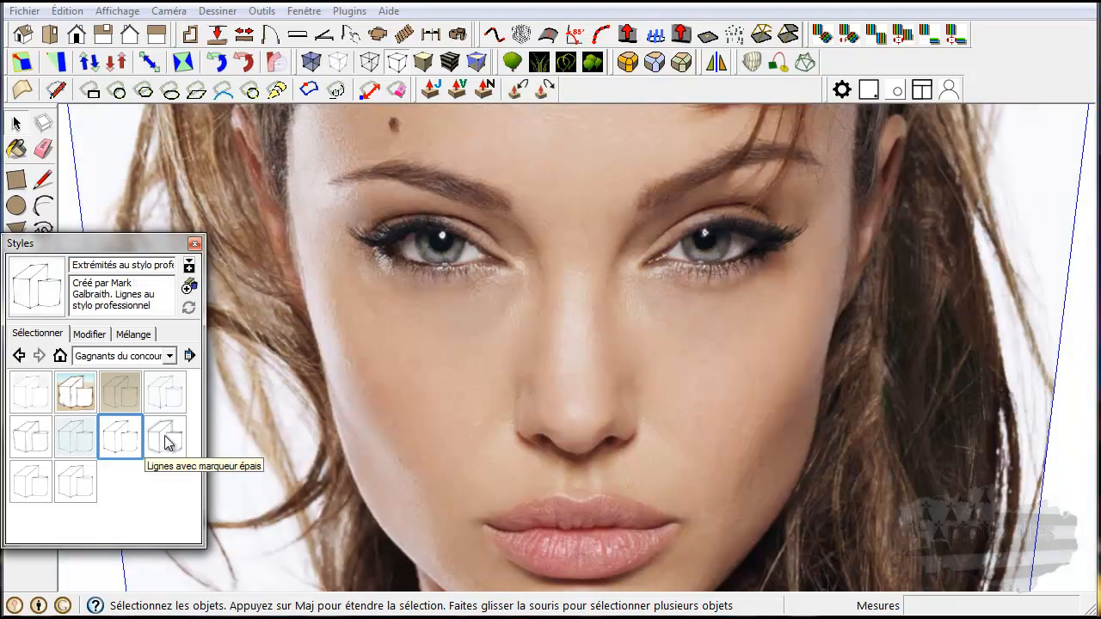
{"action": "left_click", "coordinate": [168, 442]}
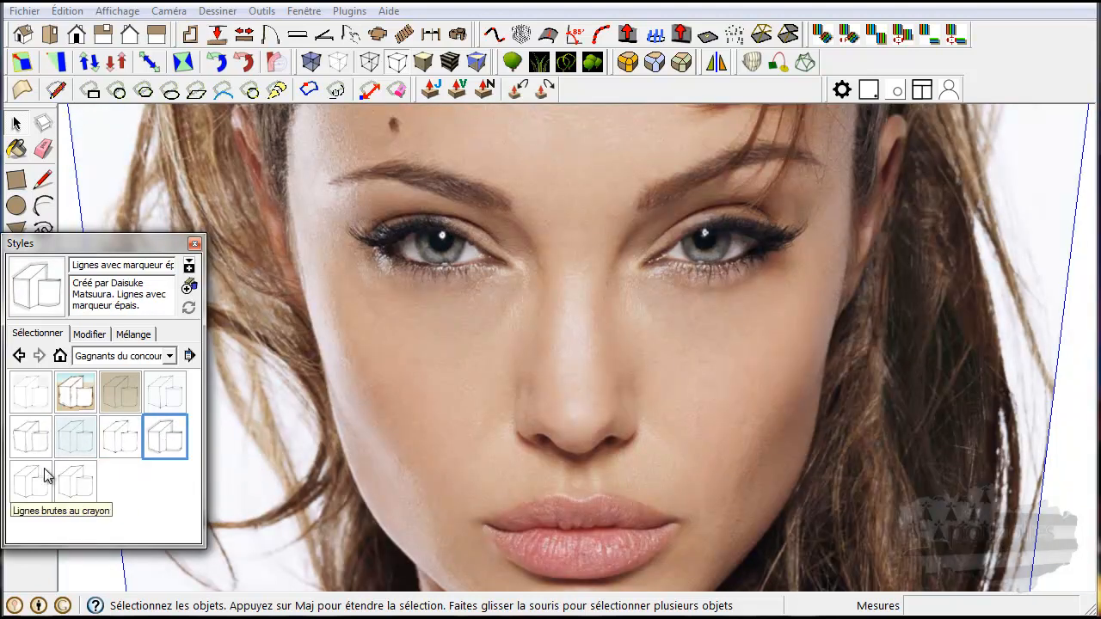
{"action": "left_click", "coordinate": [76, 394]}
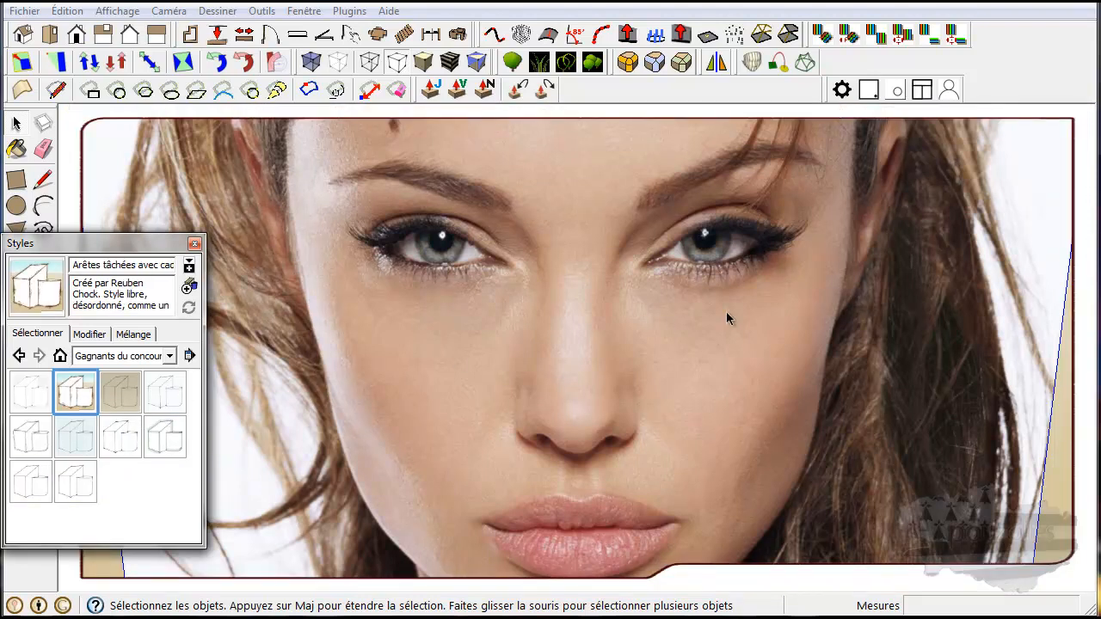
Step: Apply the "Crayon sur marron clair" style to the portrait and close the styles window
{"action": "left_click", "coordinate": [121, 393]}
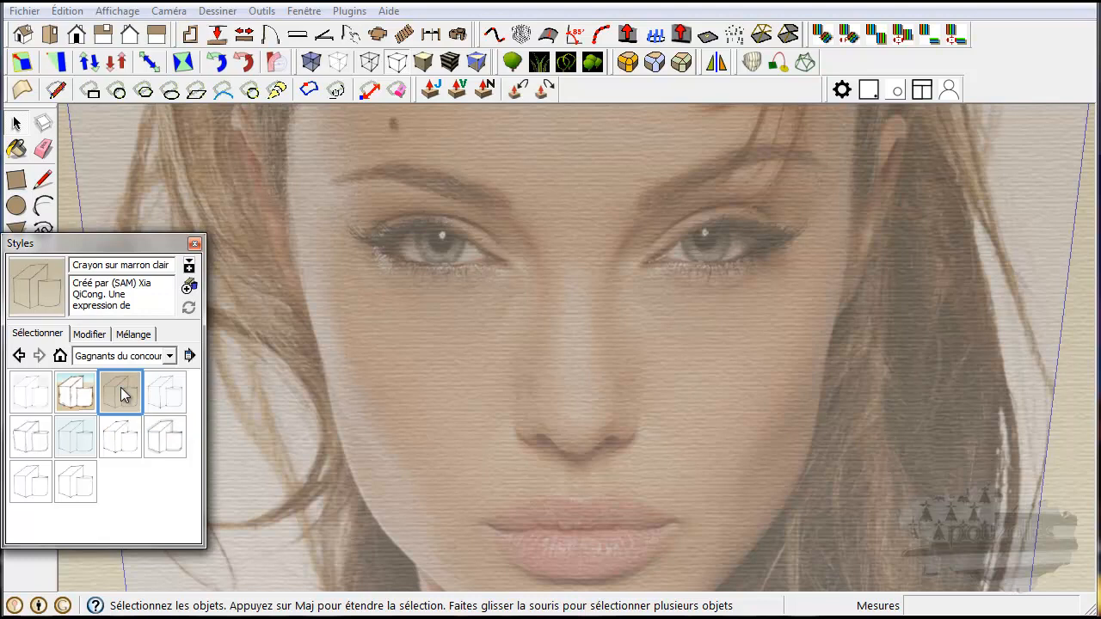
{"action": "left_click", "coordinate": [192, 243]}
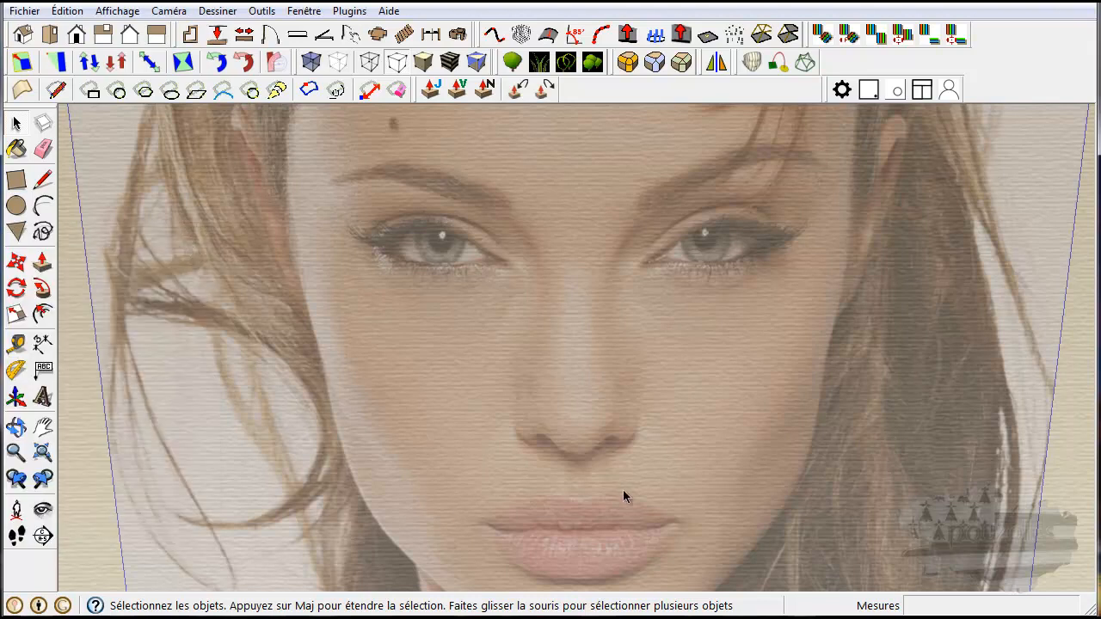